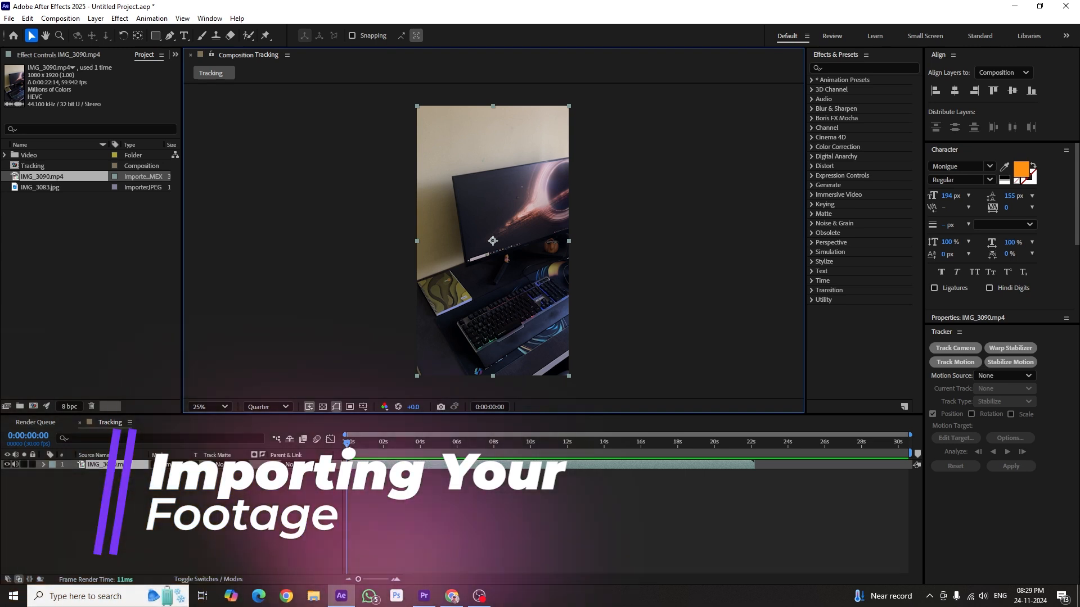
Scrub and play through the IMG_3090.mp4 footage in the Tracking composition to review the original camera movement.
drag(349, 442, 531, 450)
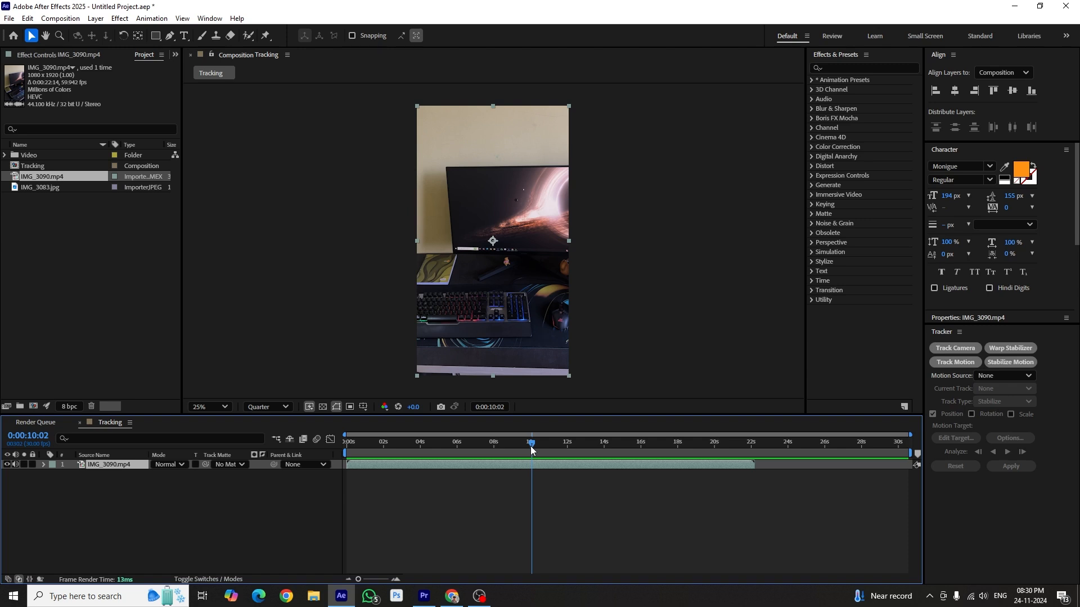
drag(531, 446, 299, 445)
key(space)
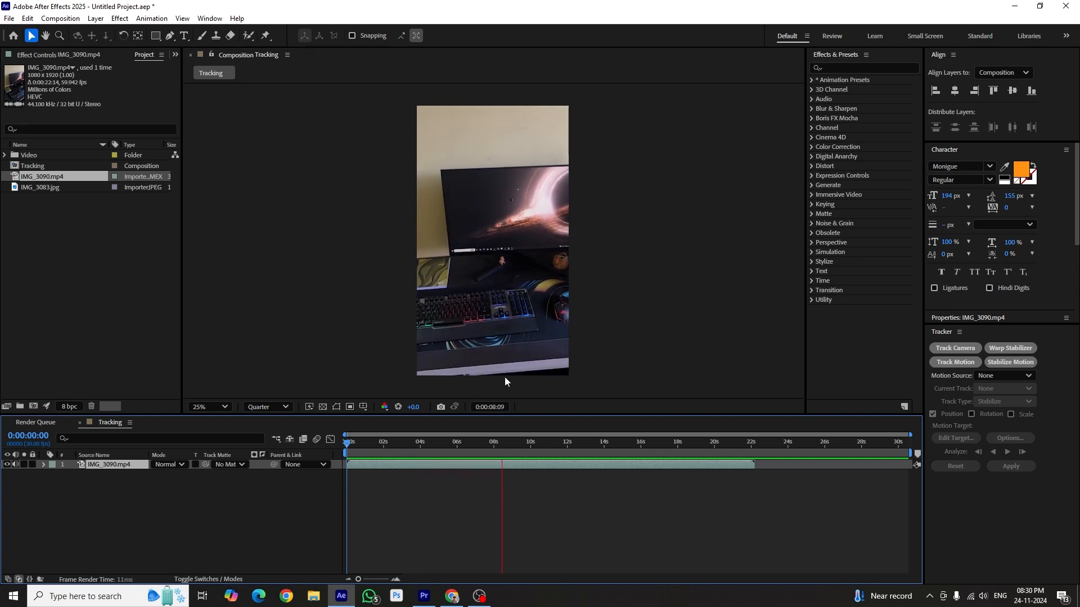
key(space)
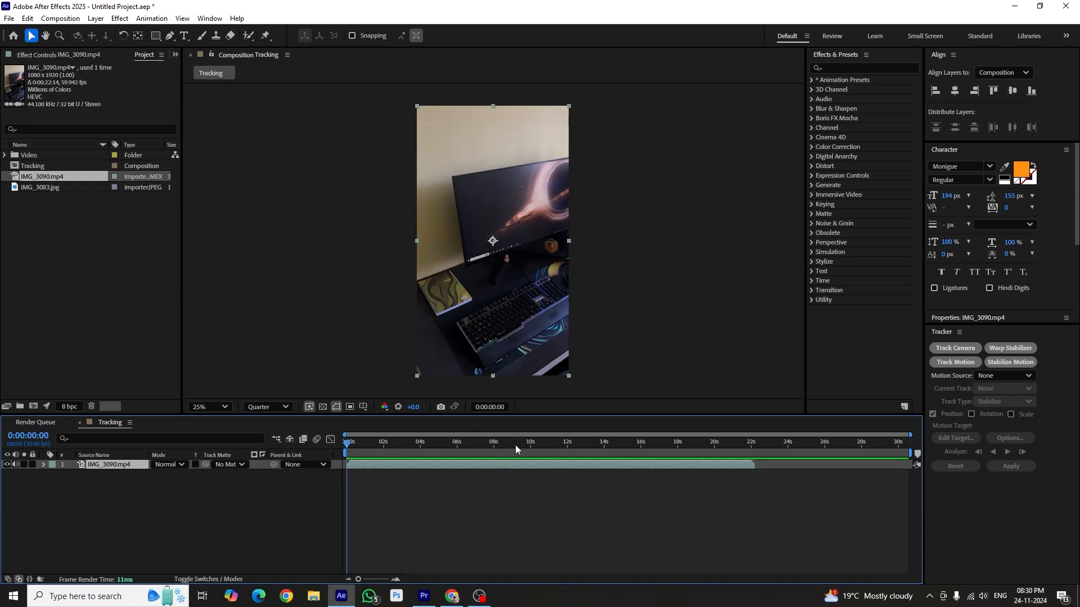
Shorten the IMG_3090.mp4 layer by time-stretching it to end at about 4 seconds, and enable frame blending on it.
drag(756, 464, 422, 464)
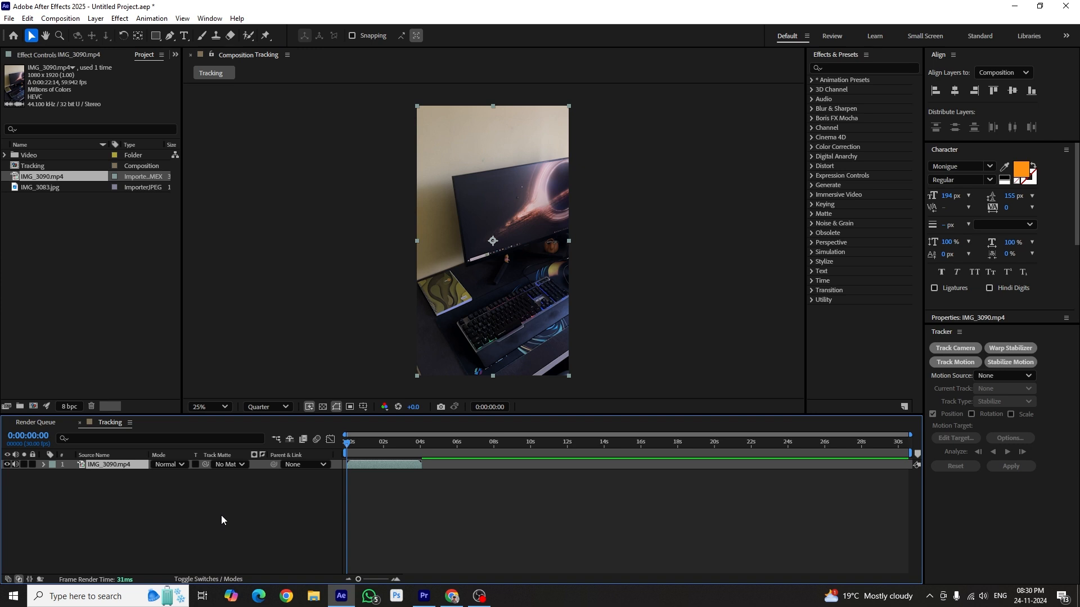
click(208, 578)
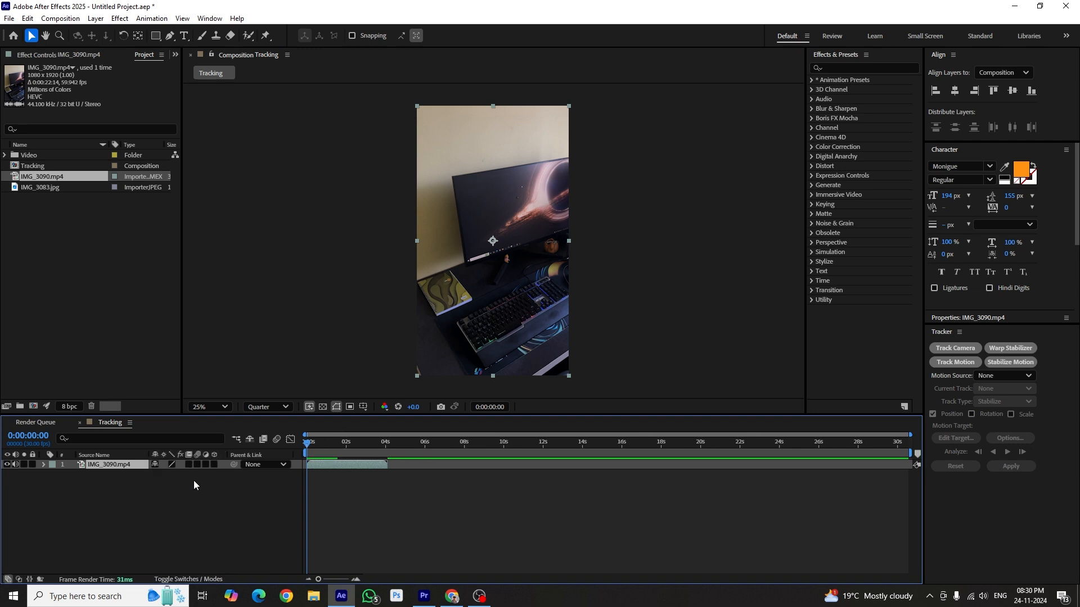
click(189, 465)
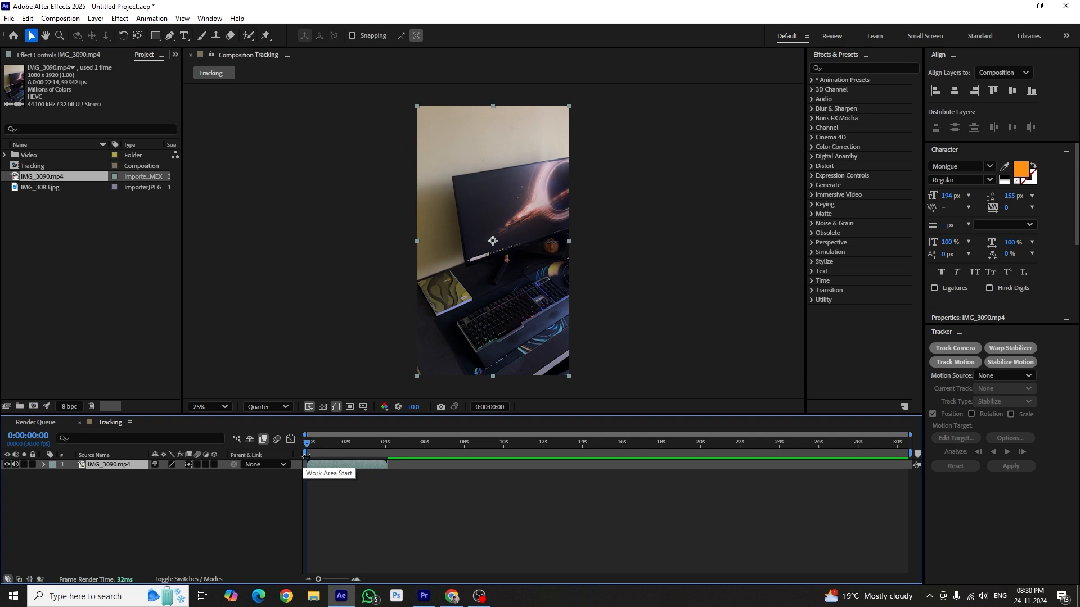
Play the shortened clip from its beginning to check the faster camera motion.
key(space)
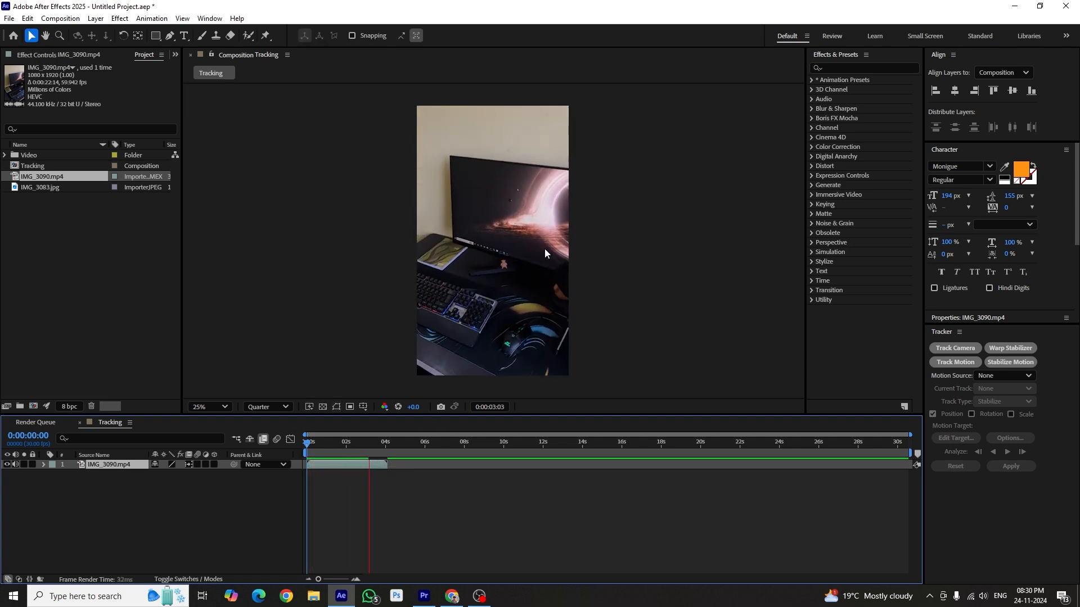
click(307, 450)
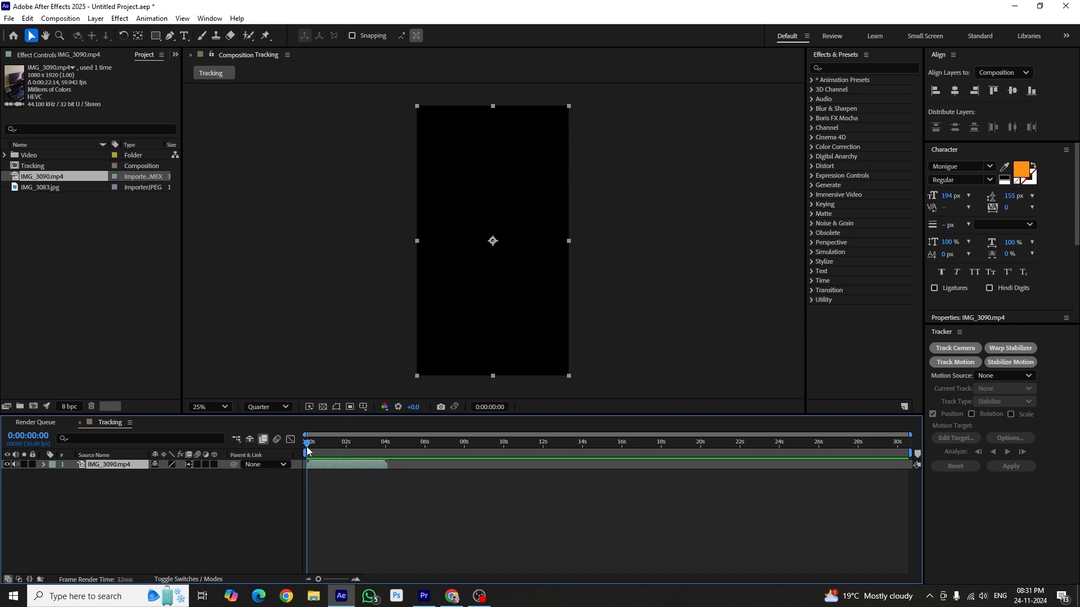
key(space)
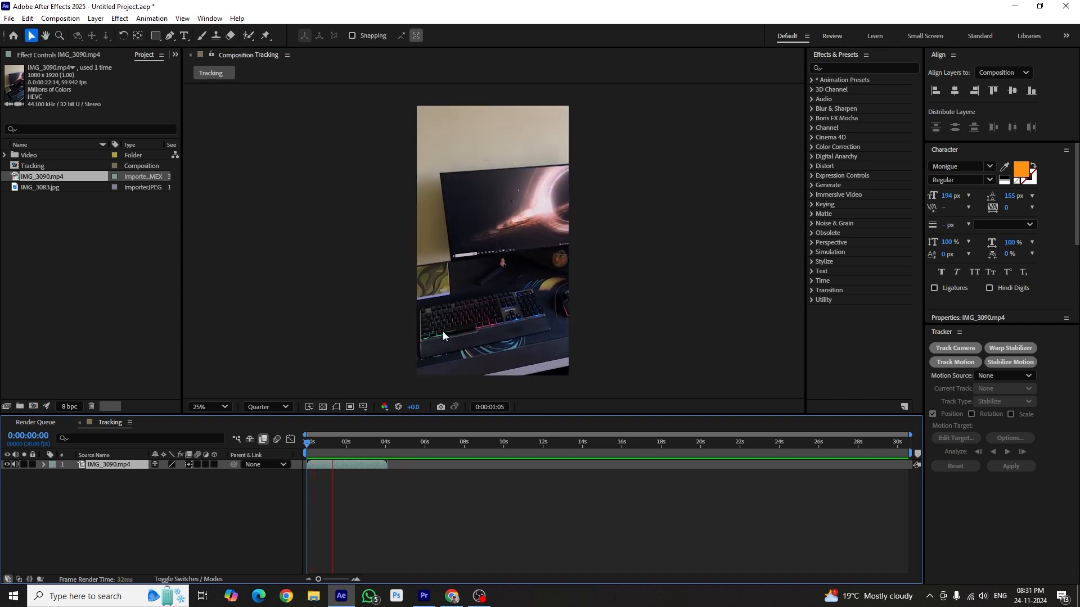
click(332, 447)
click(338, 474)
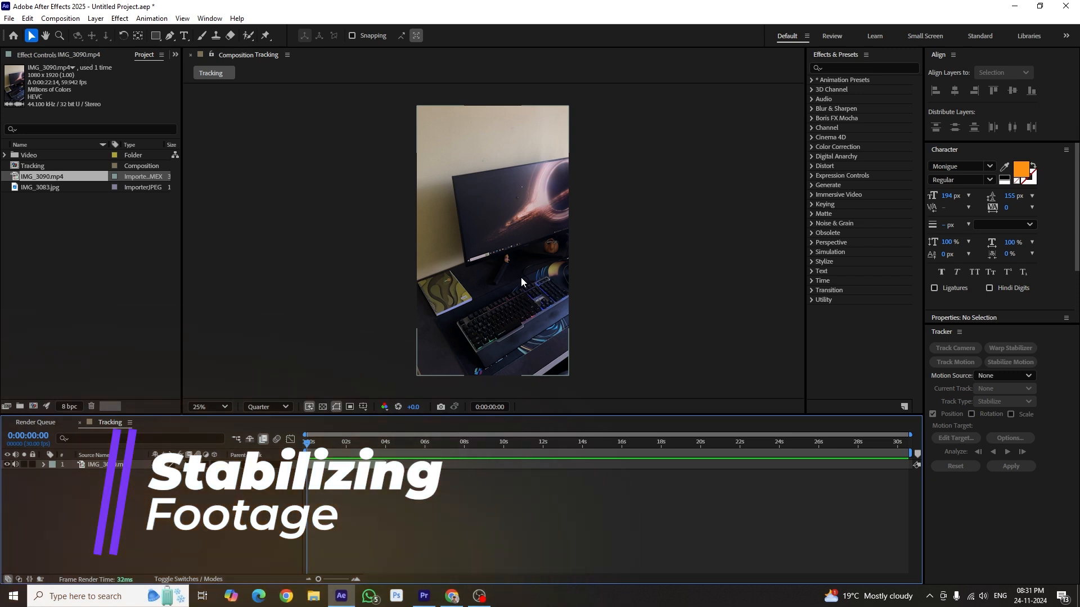
Start a Stabilize Motion track on the IMG_3090.mp4 layer from the first frame, with the Tracker controls available.
scroll(520, 278, up, 2)
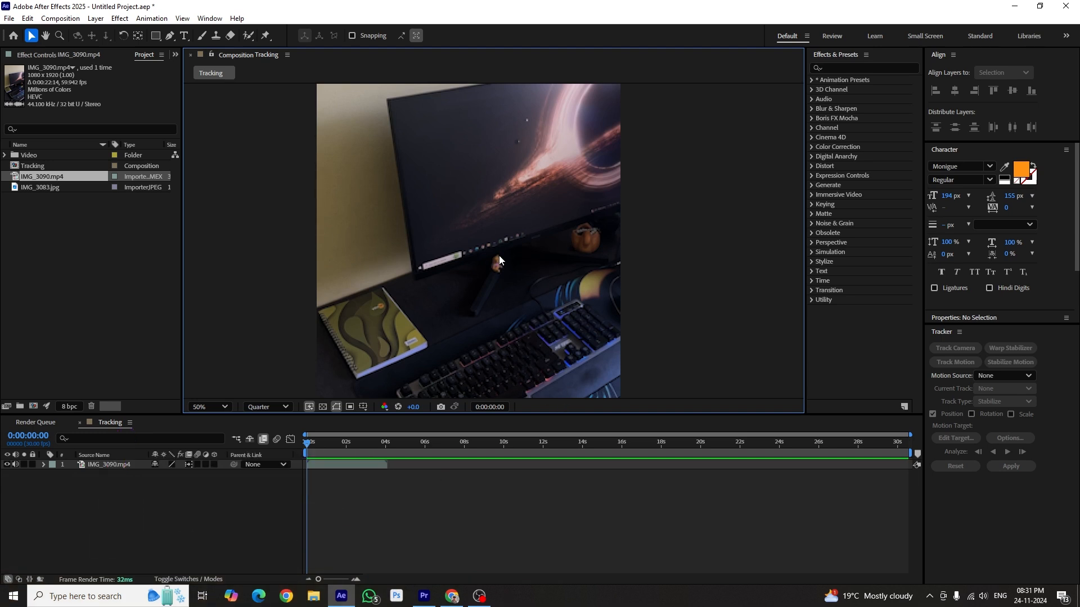
click(315, 443)
mouse_move(316, 443)
mouse_down()
mouse_move(373, 444)
mouse_move(306, 453)
mouse_up()
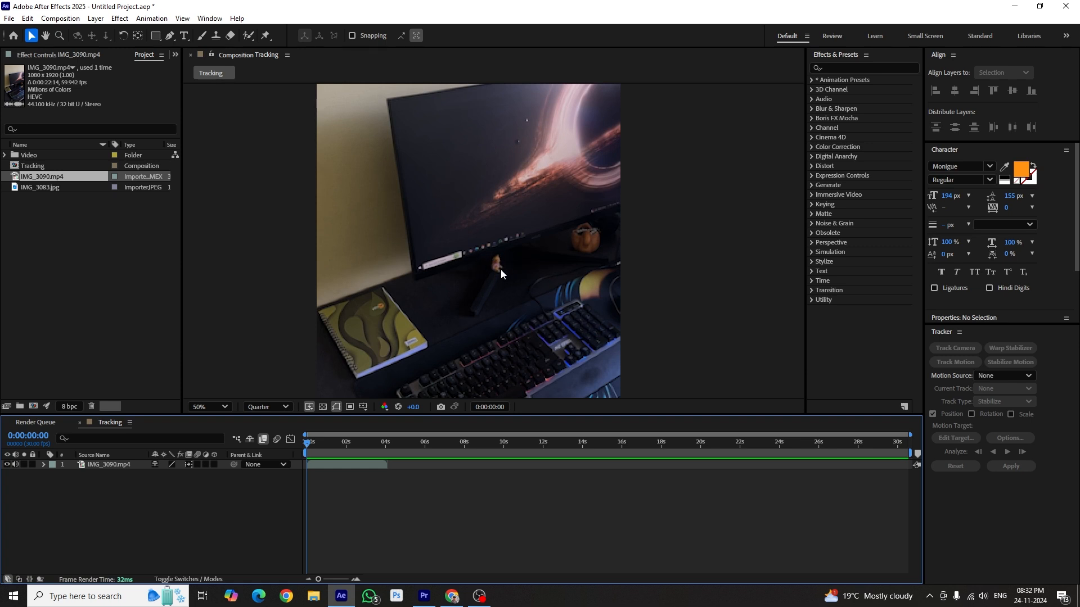
click(359, 465)
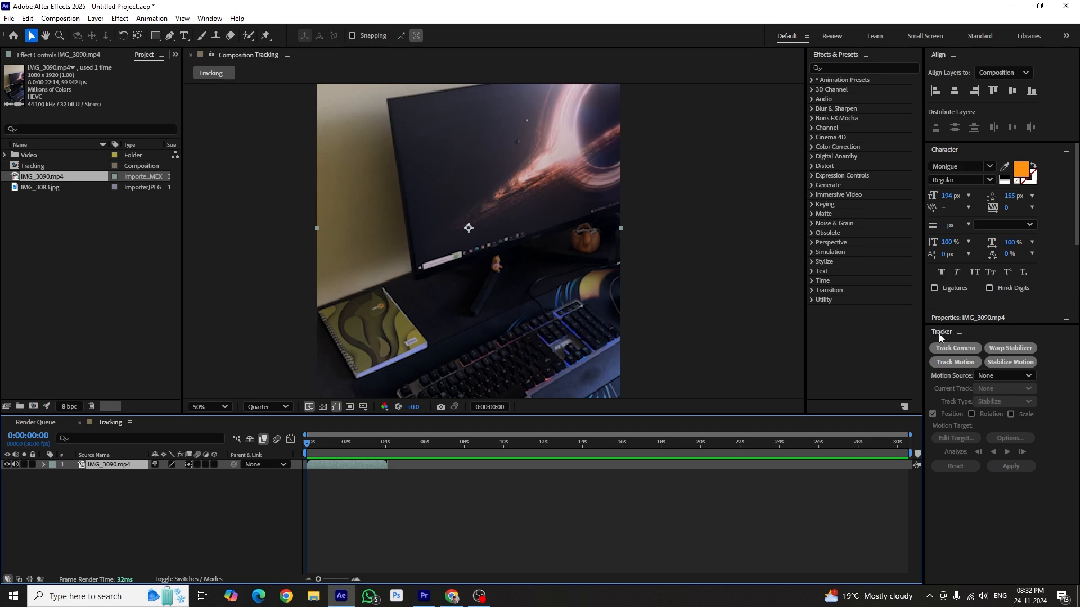
click(219, 21)
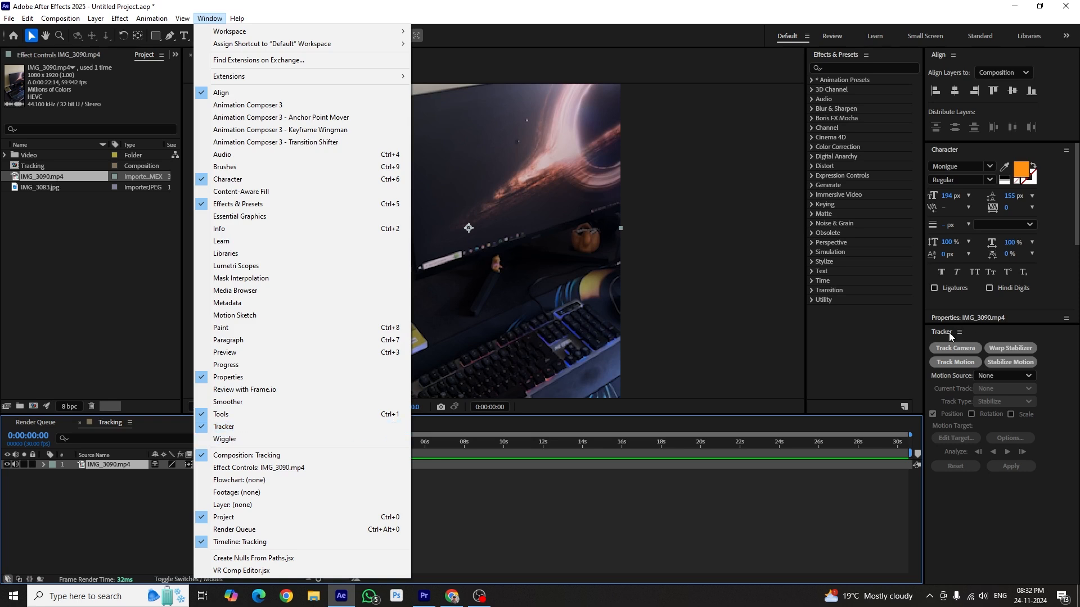
click(227, 429)
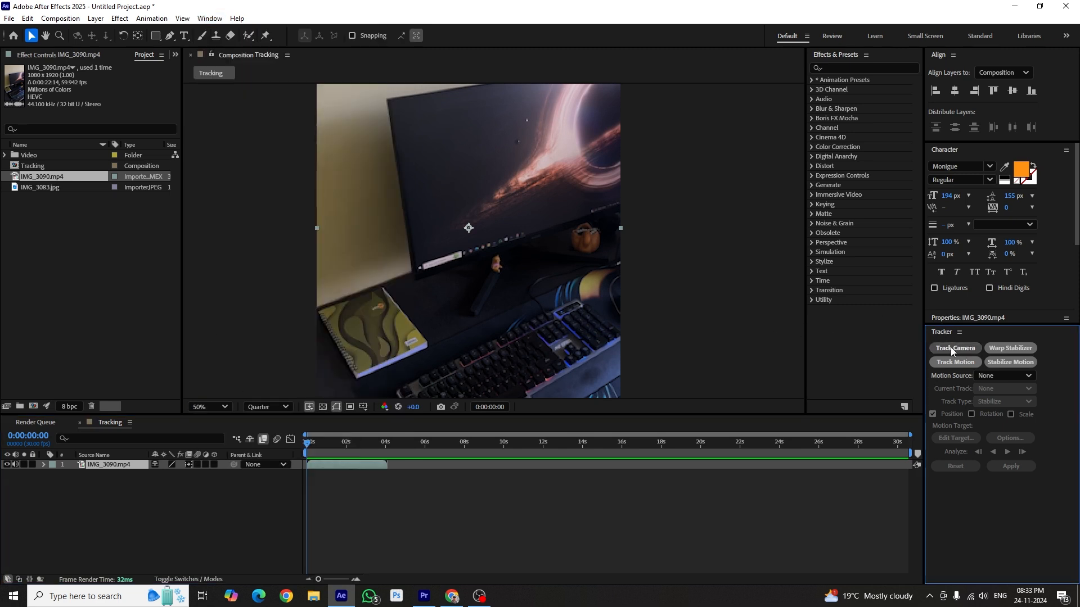
click(1030, 363)
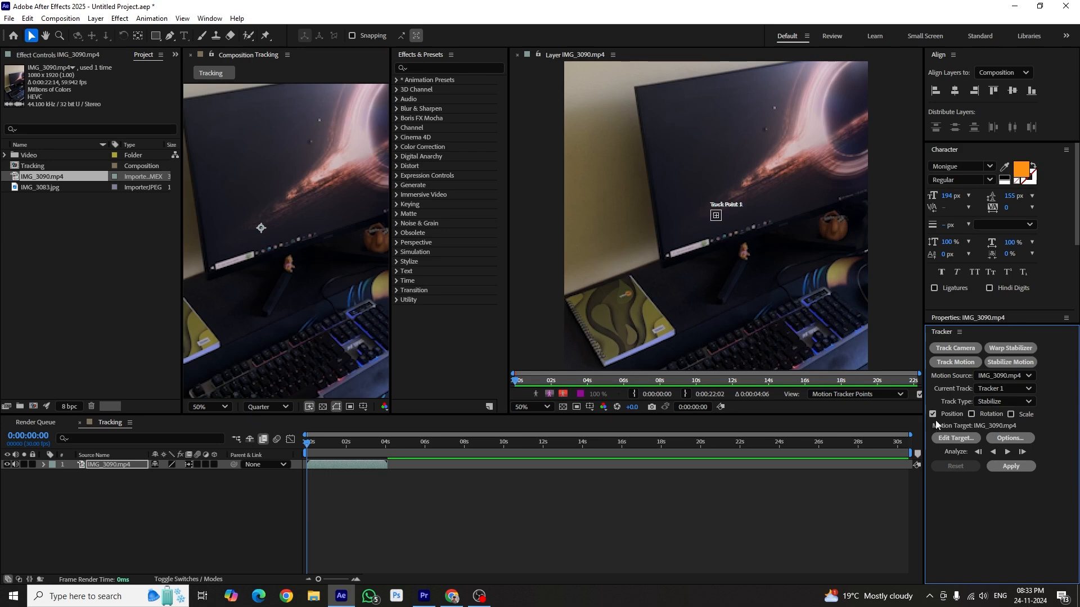
Place Track Point 1 on the small figure below the monitor, with a feature region about 48 × 66 and search region about 74 × 94.
scroll(719, 218, up, 2)
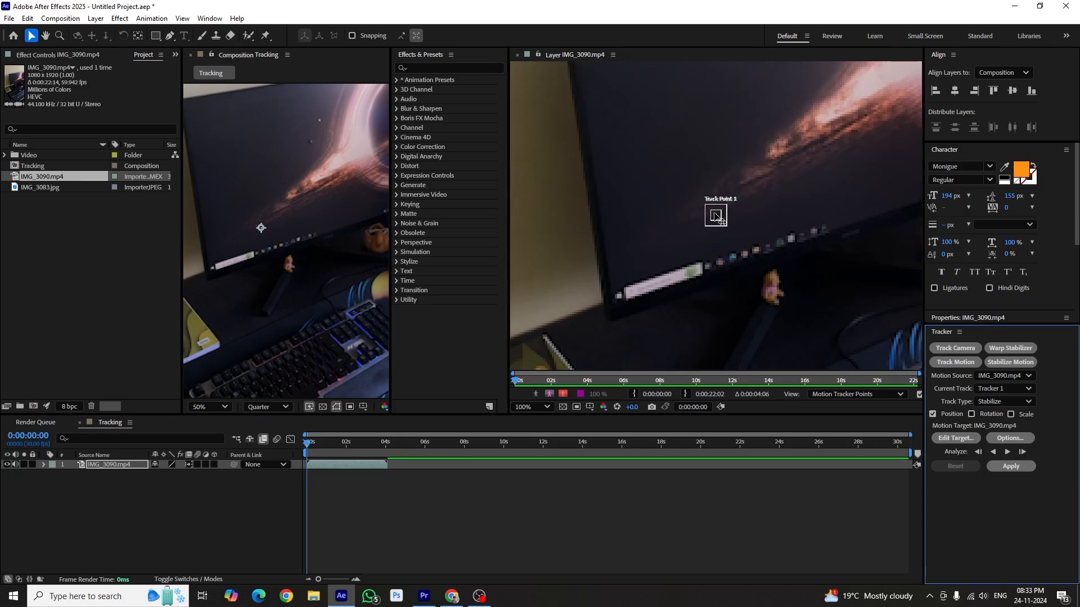
drag(722, 220, 774, 290)
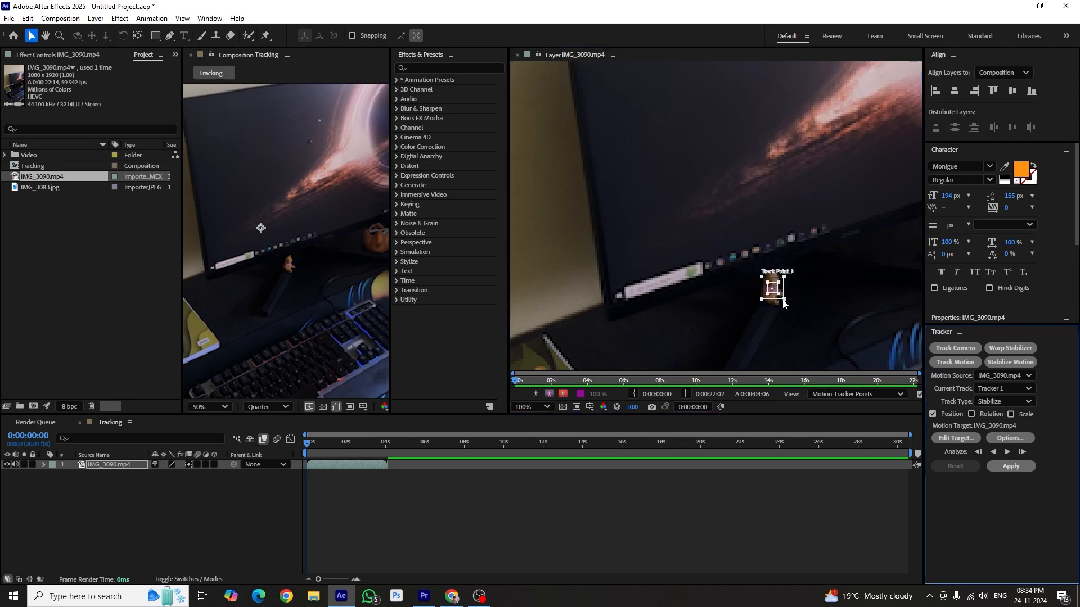
mouse_move(784, 304)
mouse_down()
mouse_move(792, 319)
mouse_move(779, 295)
mouse_up()
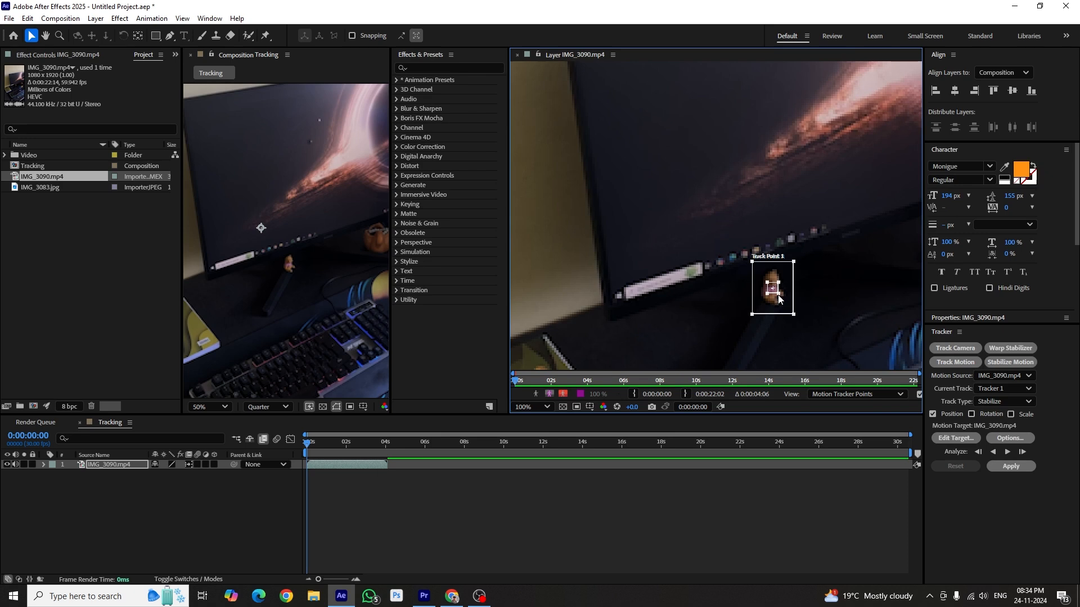
drag(782, 302, 786, 309)
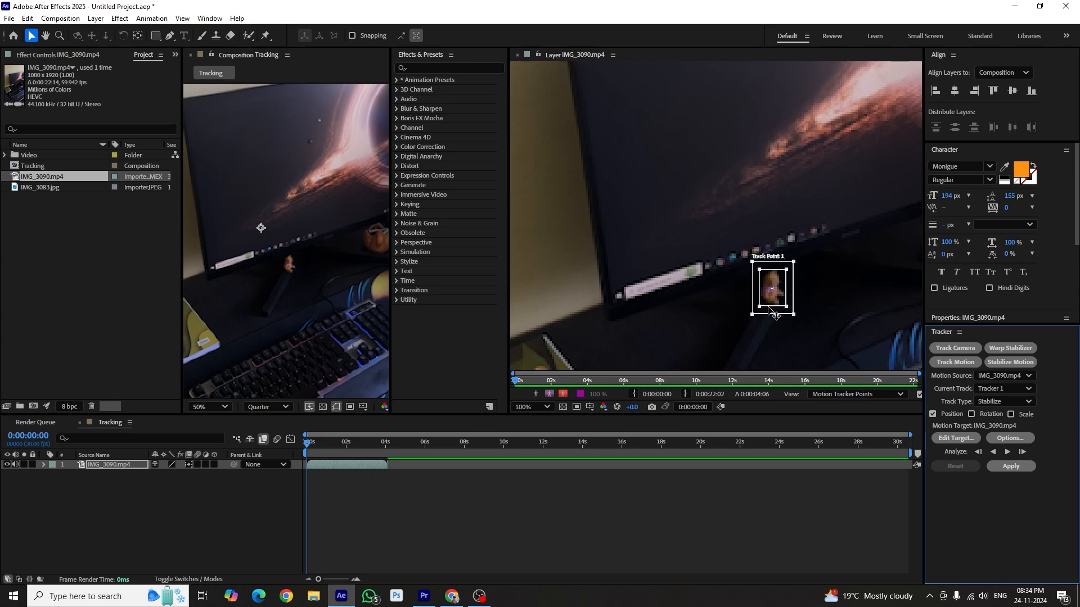
Analyze the track point forward through the whole clip and apply the stabilization in X and Y.
click(1005, 452)
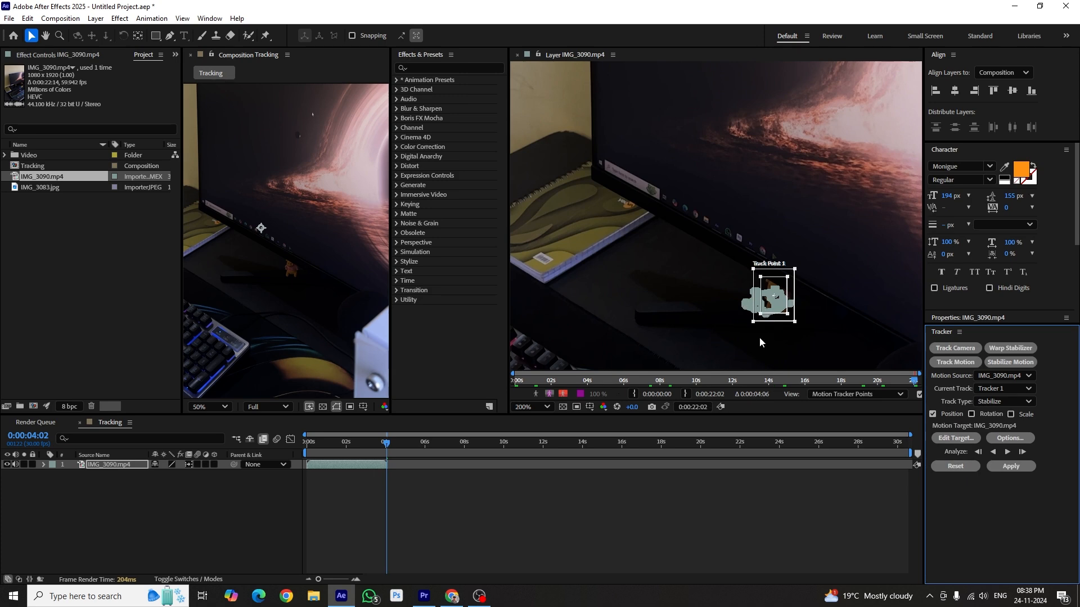
scroll(759, 337, up, 5)
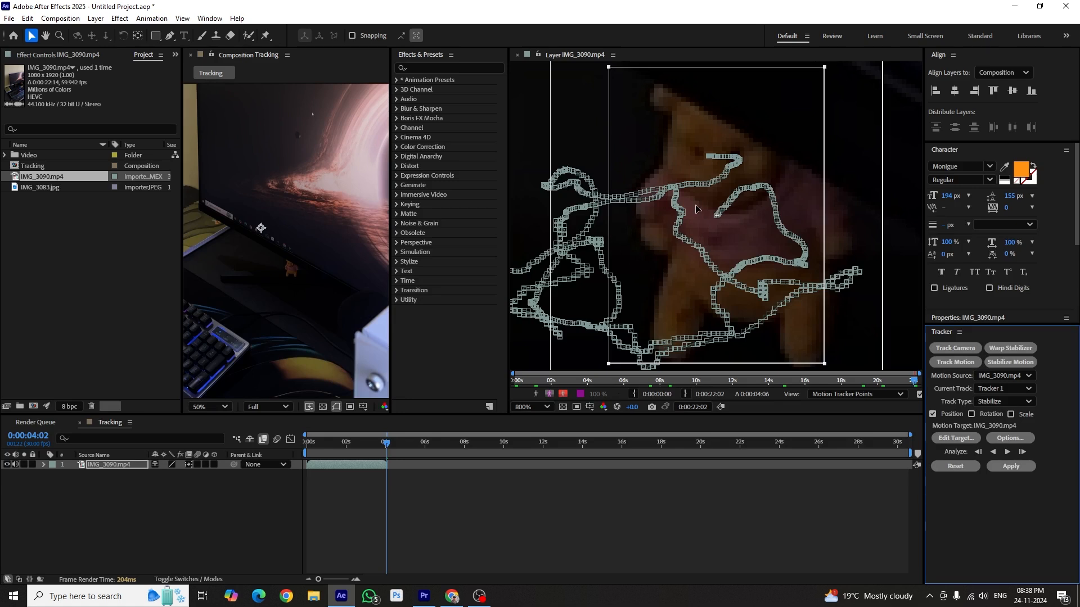
scroll(732, 289, down, 10)
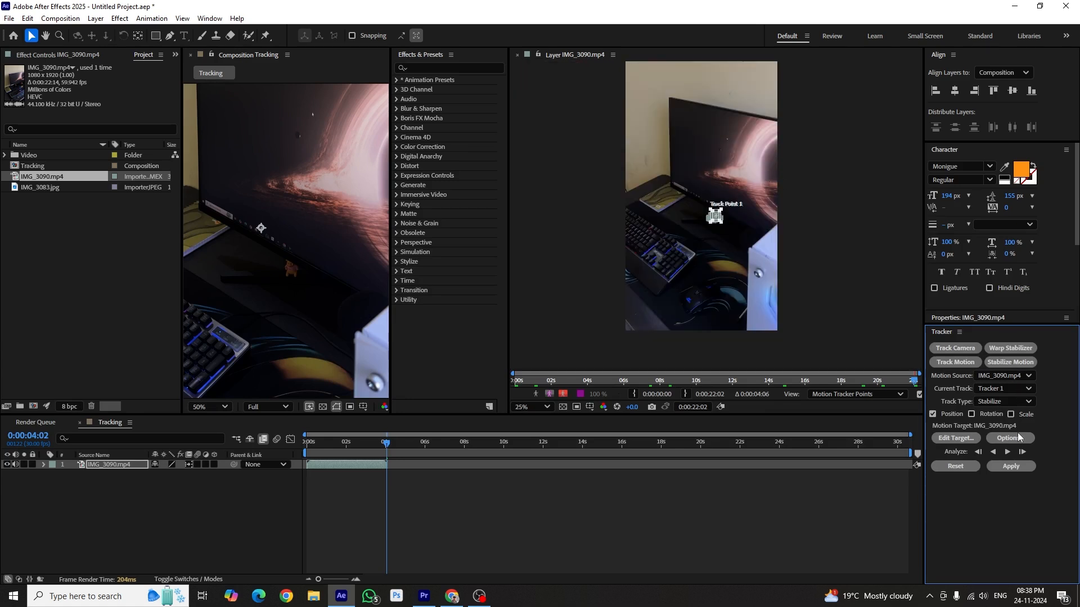
click(1017, 468)
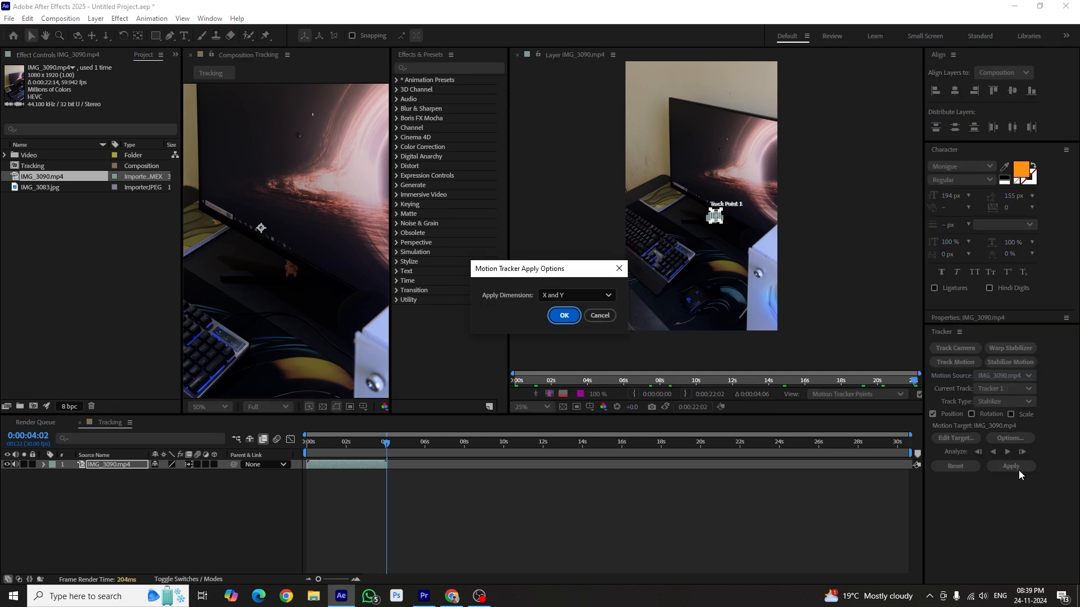
mouse_move(526, 272)
mouse_down()
mouse_move(545, 284)
mouse_move(507, 279)
mouse_up()
click(544, 321)
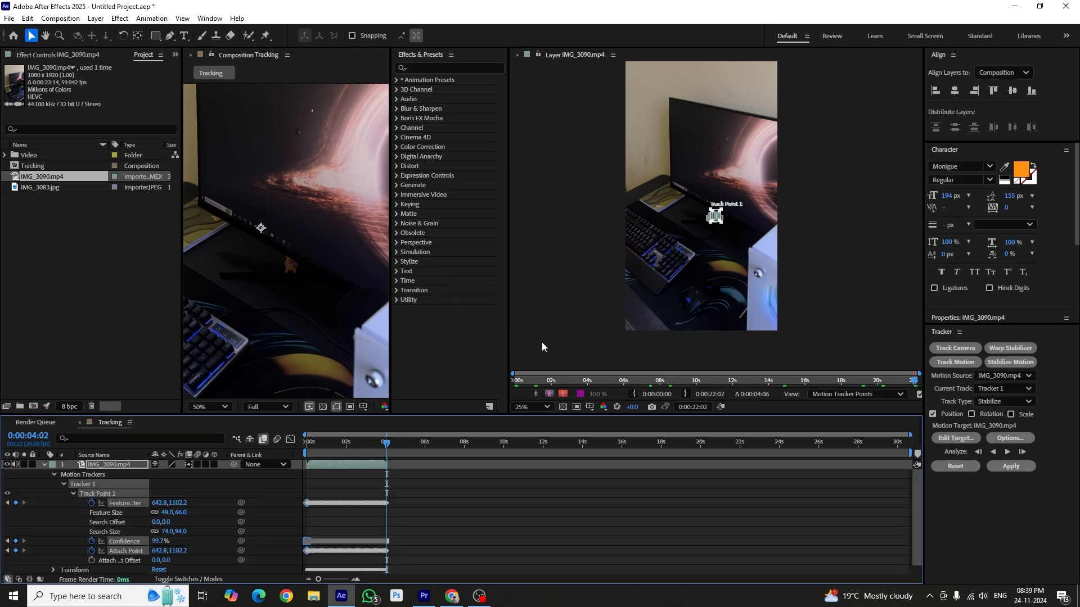
Close the separate layer view of IMG_3090.mp4 and collapse the layer's tracker properties in the timeline.
click(518, 55)
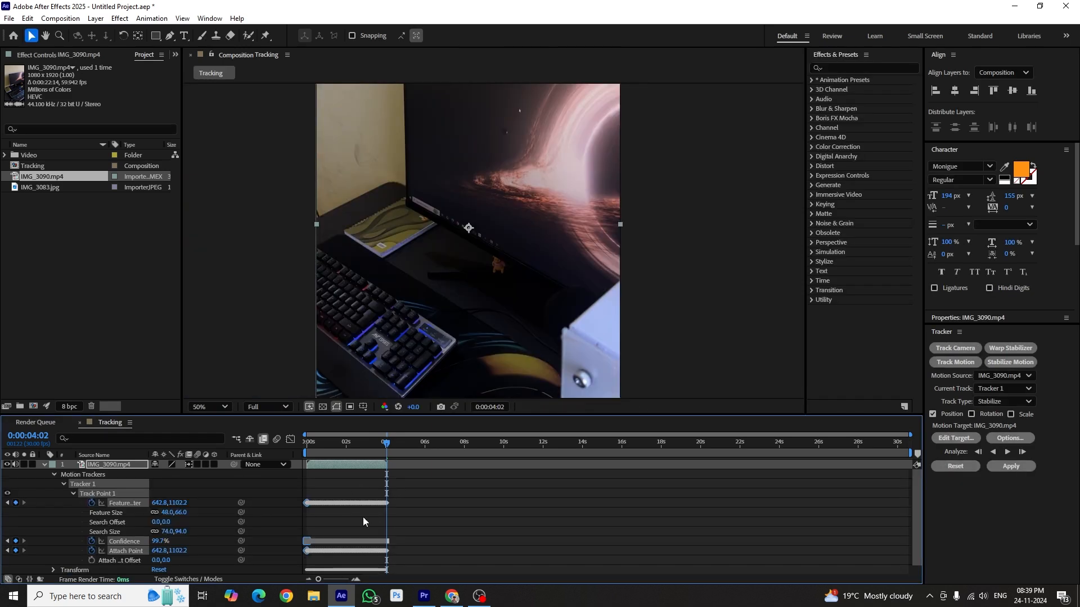
click(54, 474)
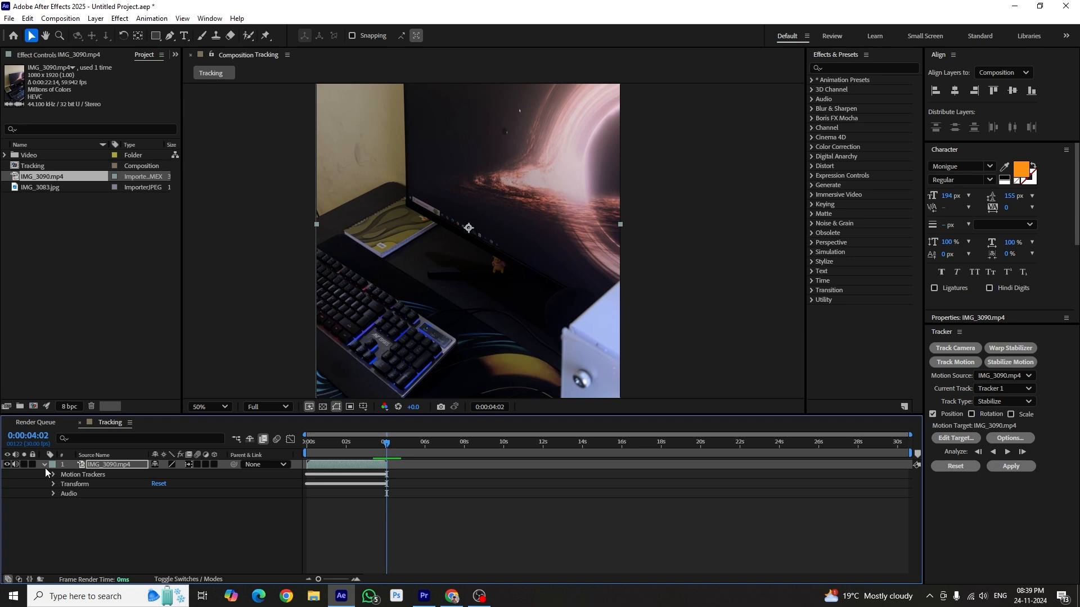
click(45, 464)
Play the stabilized clip from the first frame with the preview resolution set to Third.
key(Home)
scroll(503, 317, down, 2)
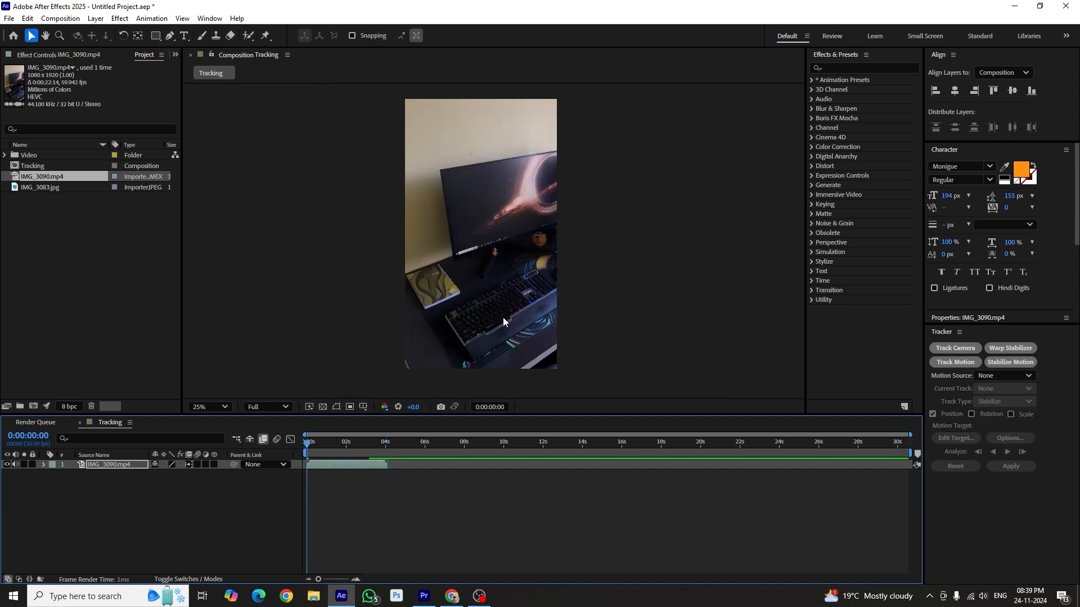
key(space)
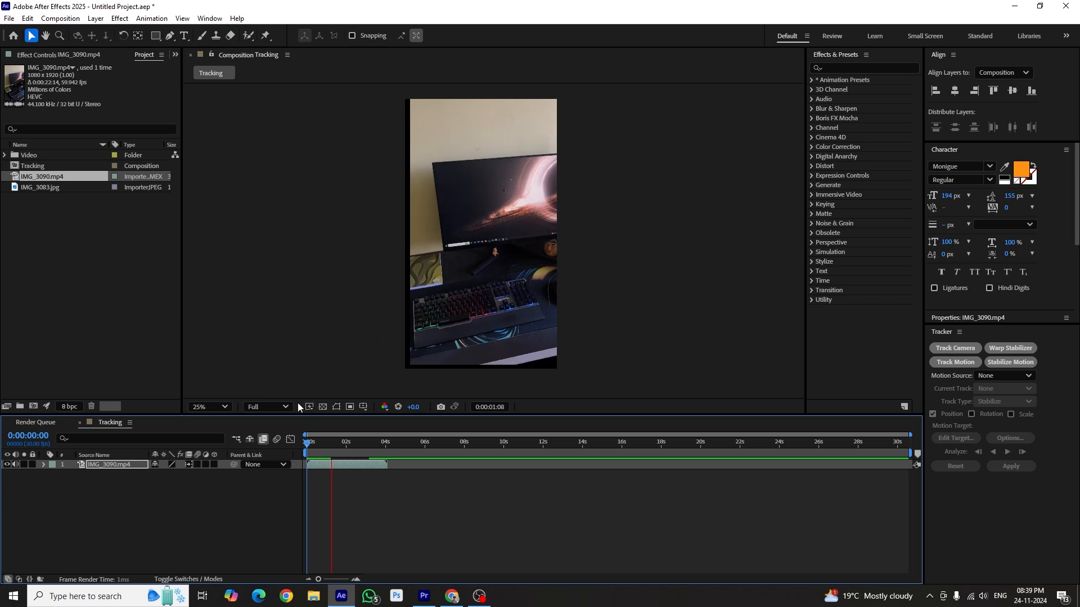
click(283, 406)
click(265, 469)
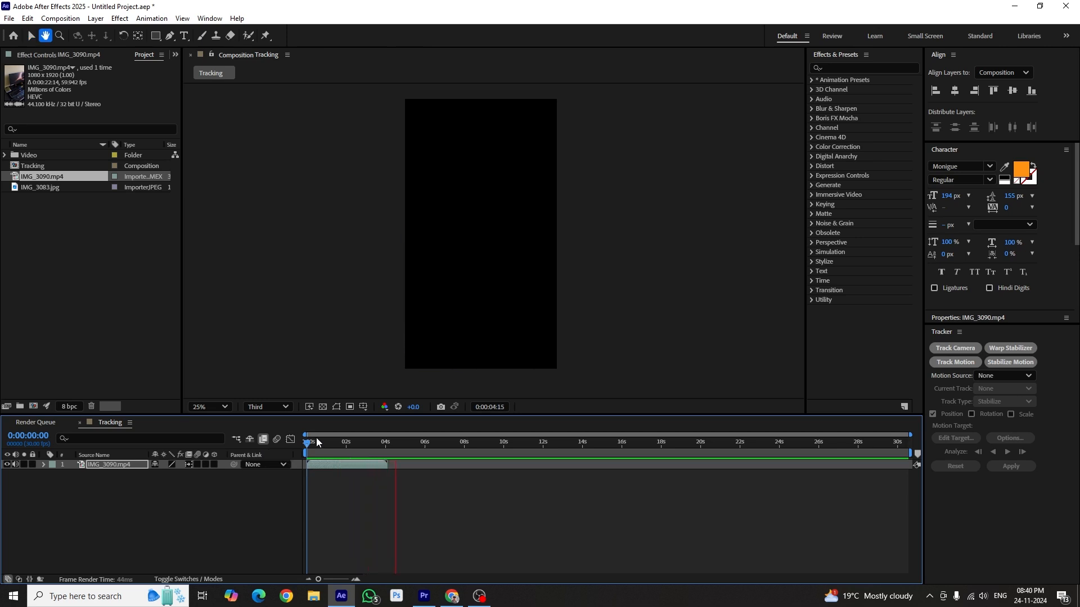
Stop playback and set the work area to end at the layer's last frame, 0:00:04:02.
key(space)
key(i)
key(o)
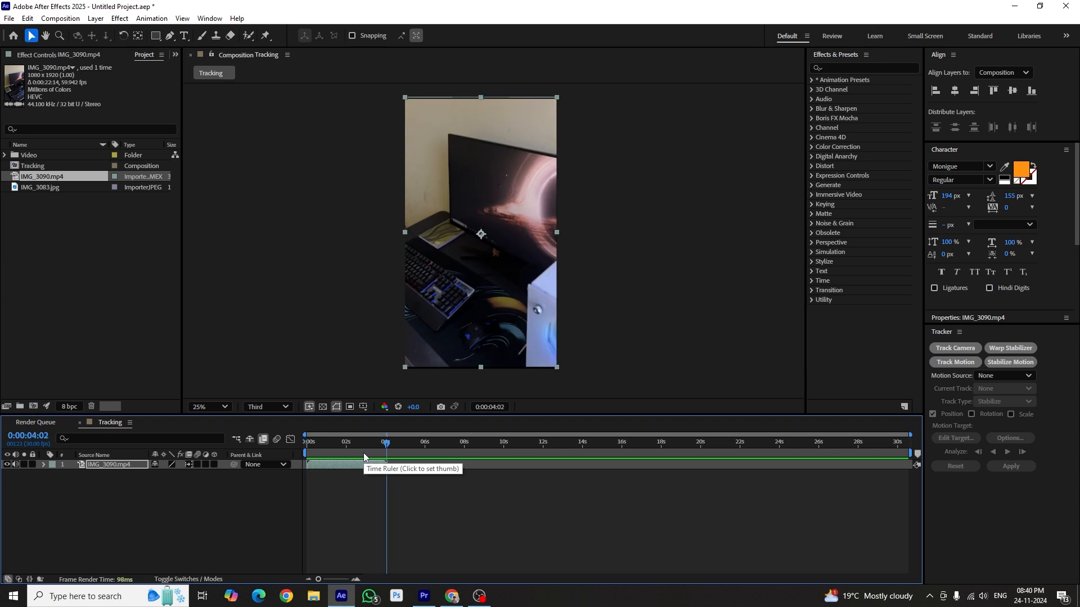
key(n)
Scrub through the stabilized clip to check the figure's position and the frame edges, ending at the first frame.
click(342, 450)
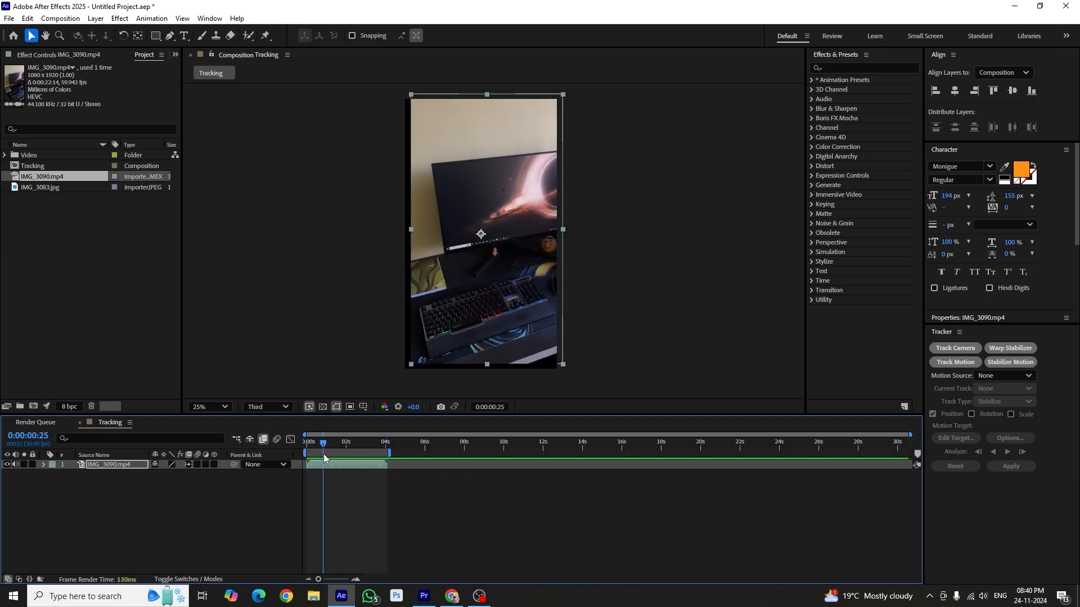
drag(342, 460, 332, 464)
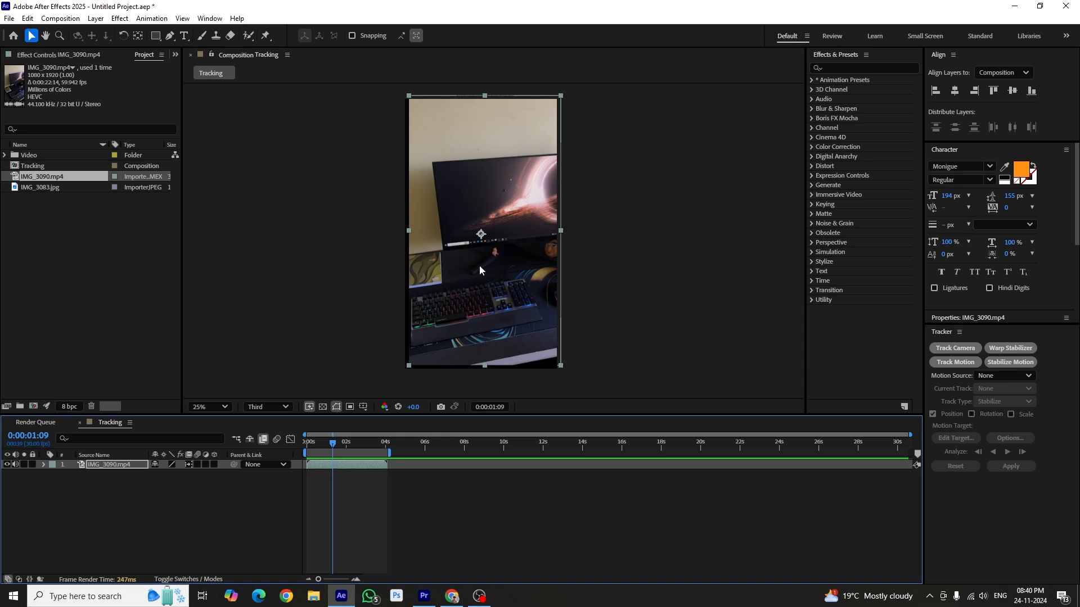
drag(334, 444, 276, 458)
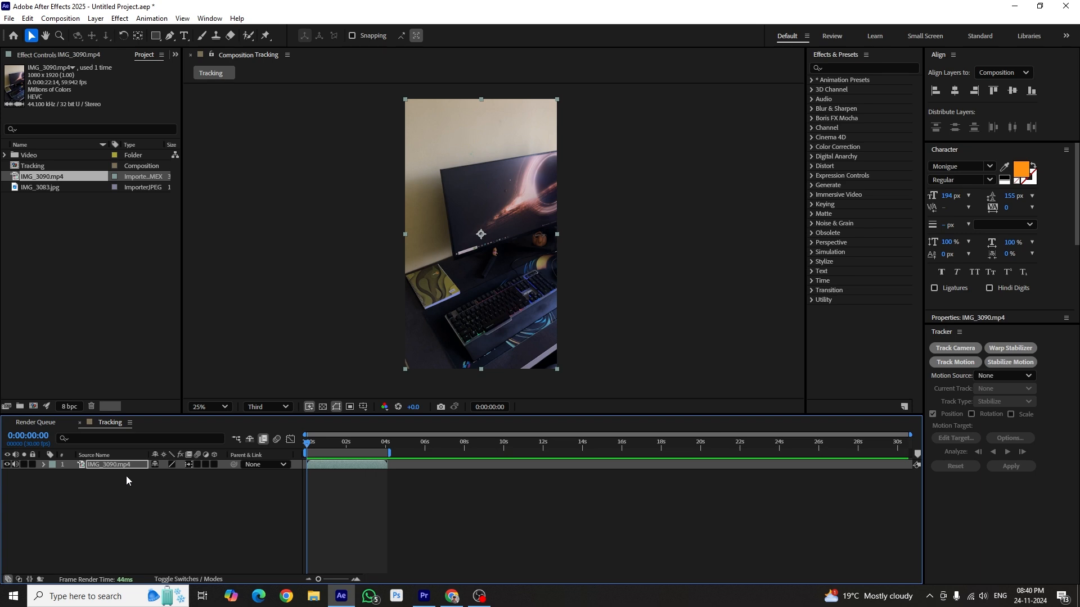
Pre-compose the IMG_3090.mp4 layer as IMG_3090.mp4 Comp 1, moving all attributes into the new composition.
right_click(112, 469)
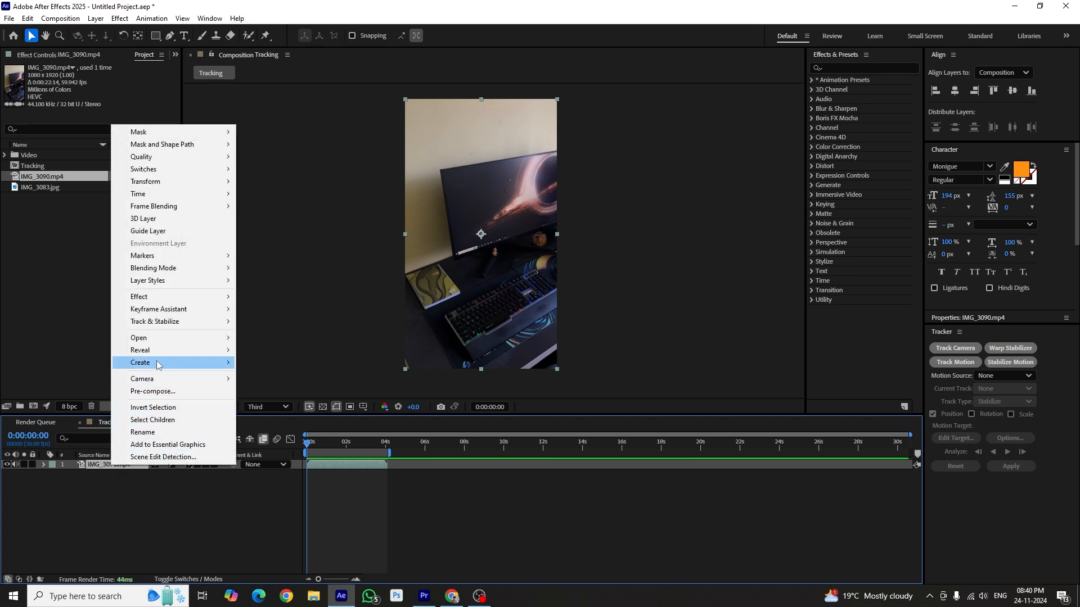
click(160, 391)
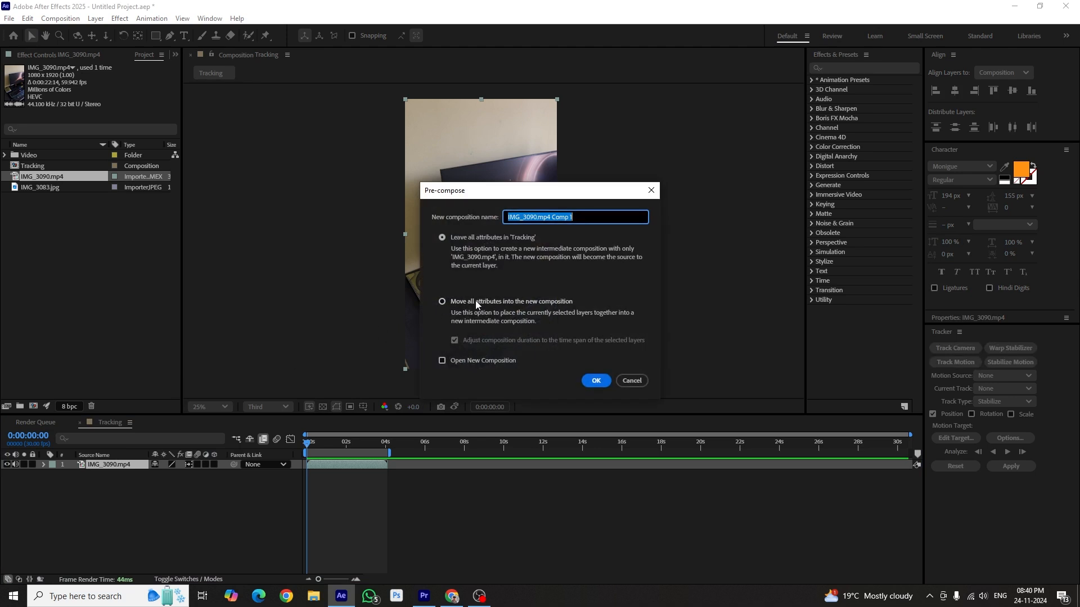
click(442, 302)
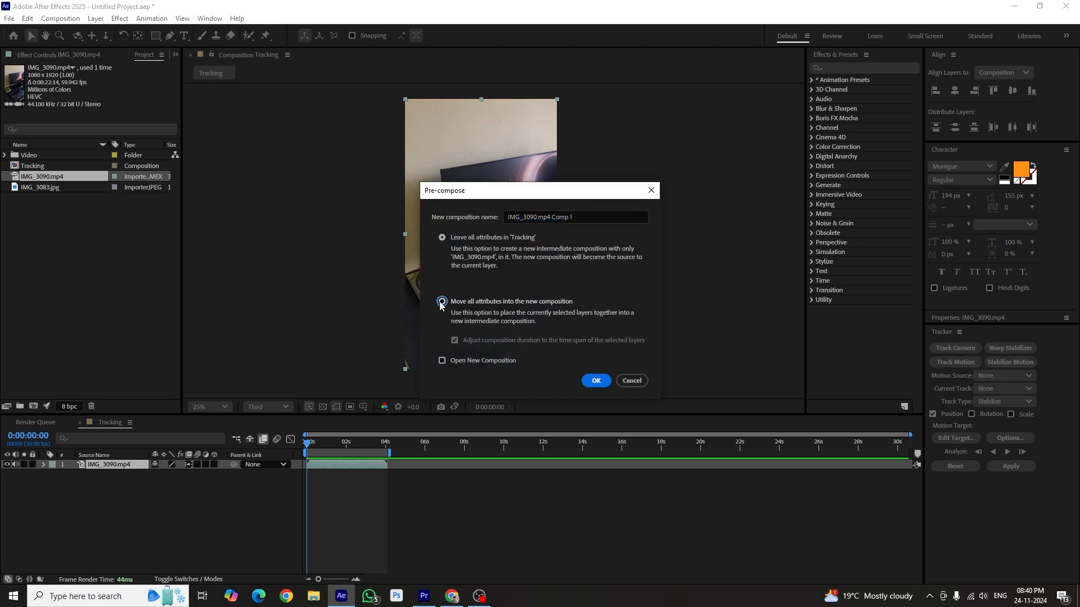
click(593, 382)
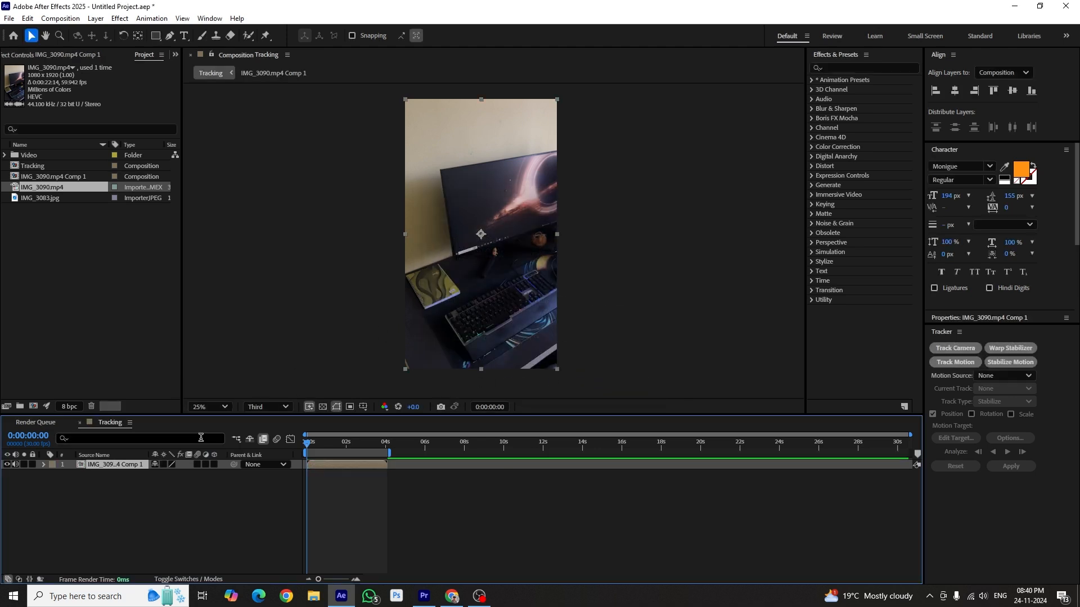
Open IMG_3090.mp4 Comp 1, scale its footage layer to 119%, and play the result.
double_click(115, 464)
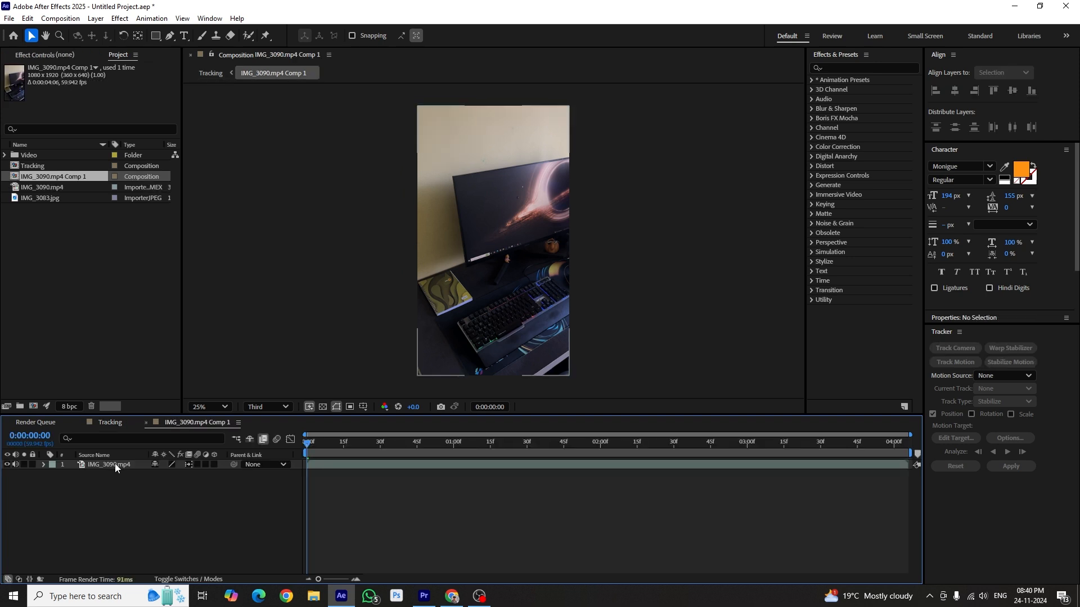
key(s)
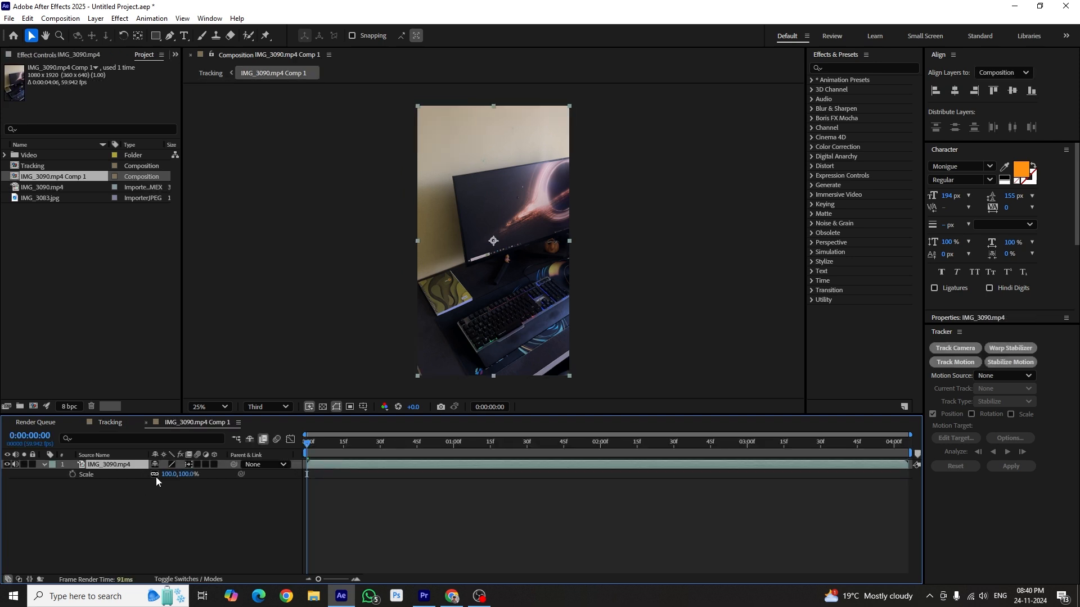
drag(168, 474, 177, 474)
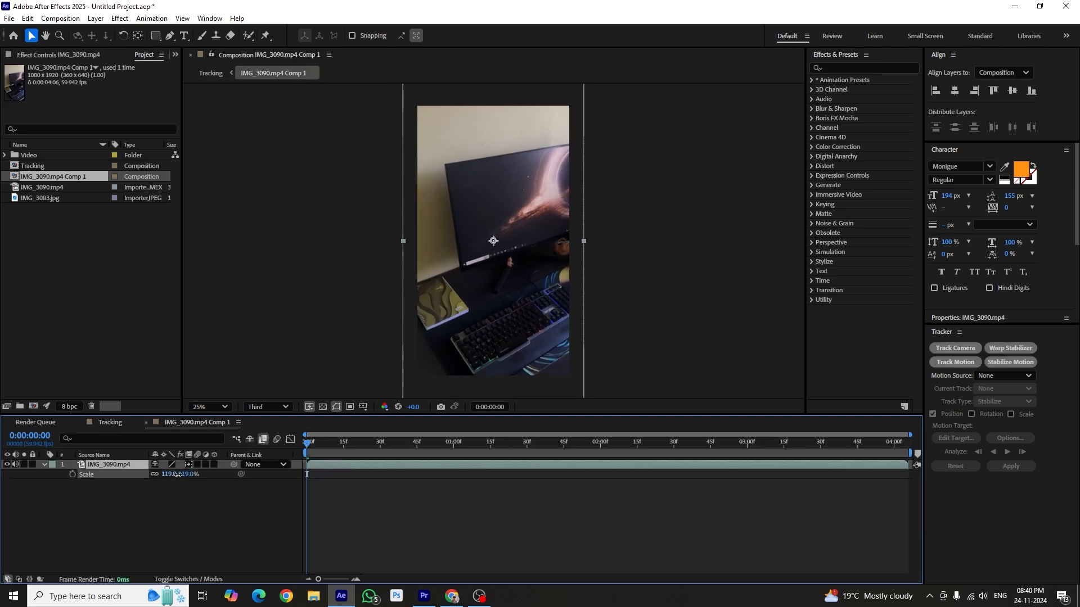
click(423, 471)
key(space)
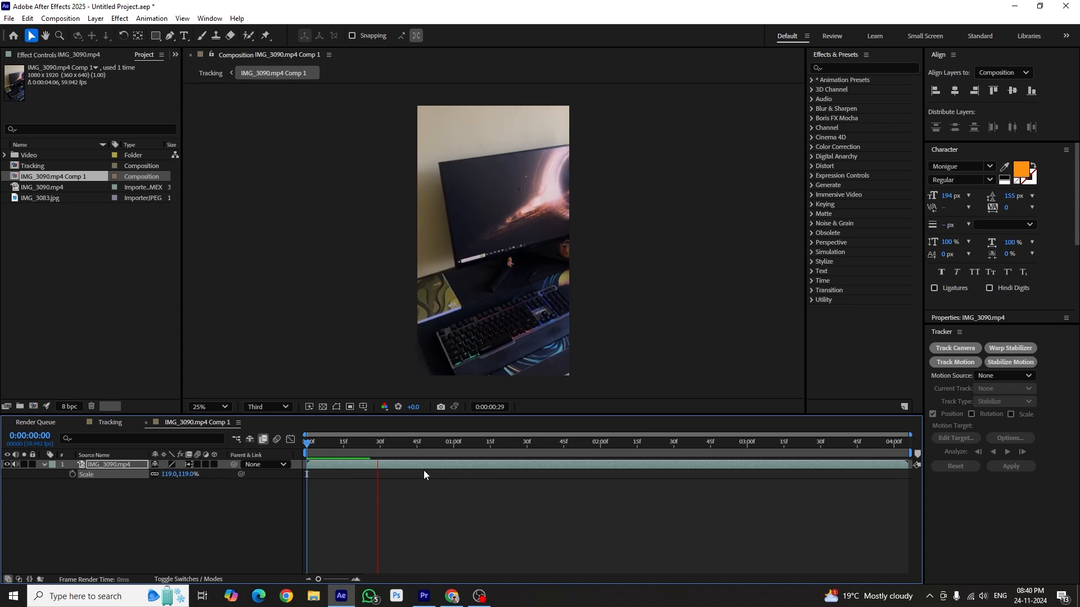
Stop playback, try a scale of 114% on the footage layer, and settle on 118%.
click(167, 467)
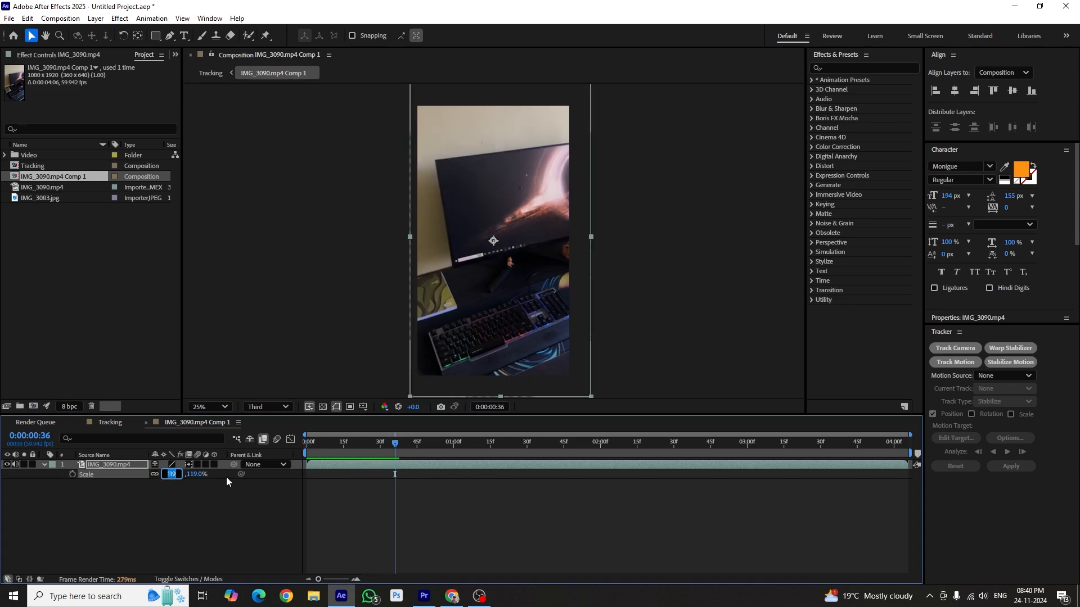
text(14)
key(Return)
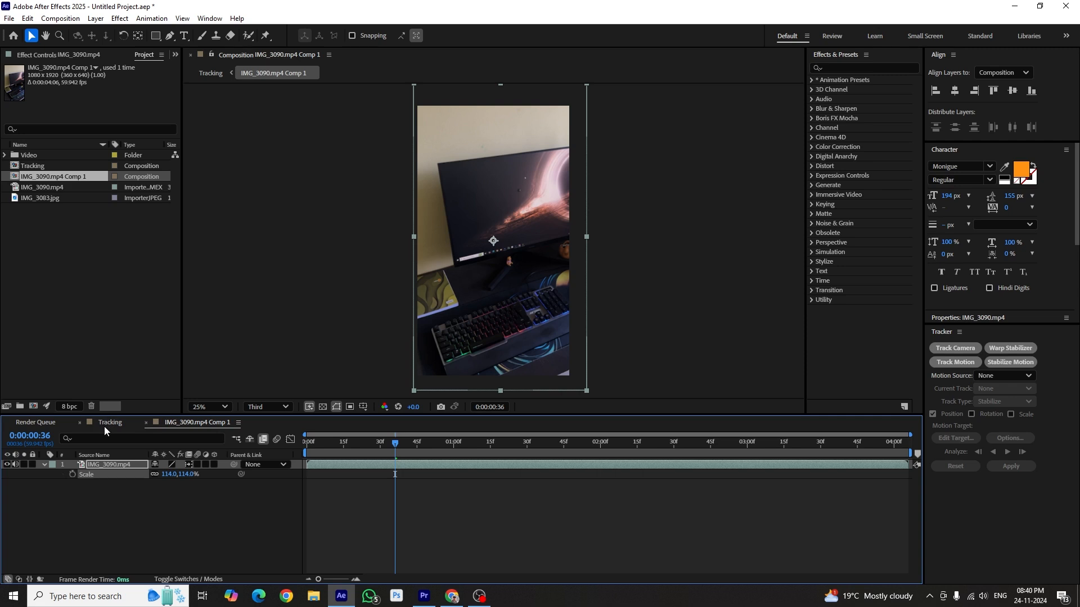
click(167, 474)
text(118)
key(Return)
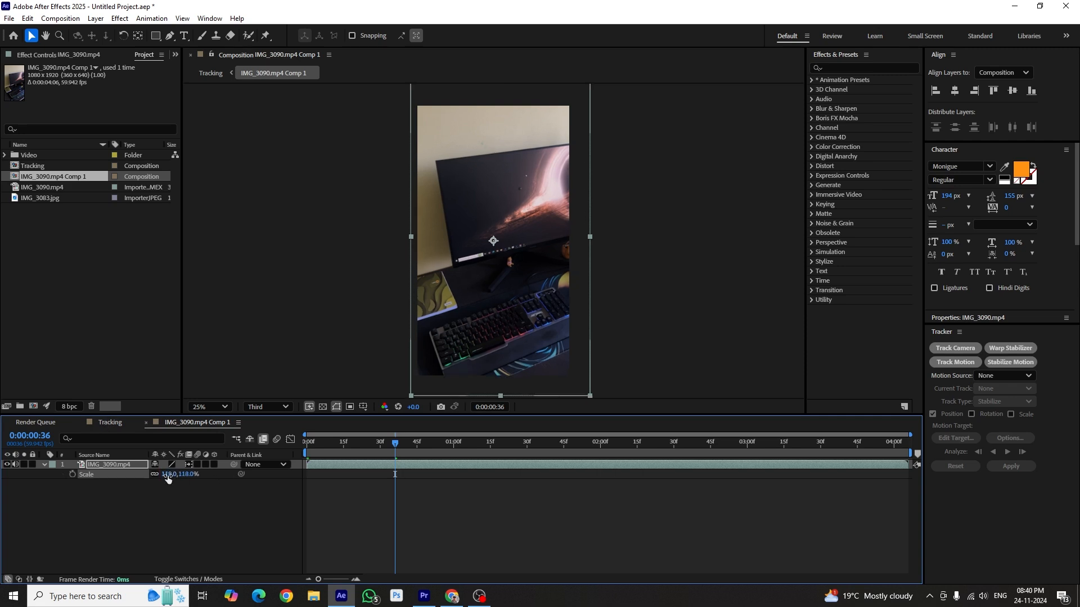
Return to the Tracking composition, play the scaled clip, and bring the playhead back to the first frame.
click(110, 422)
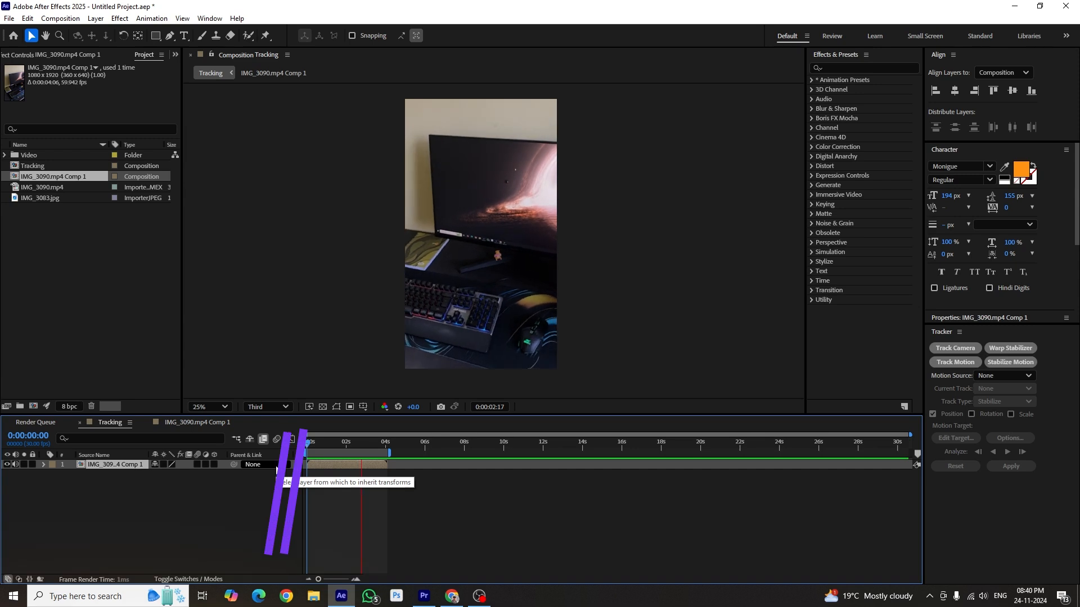
key(space)
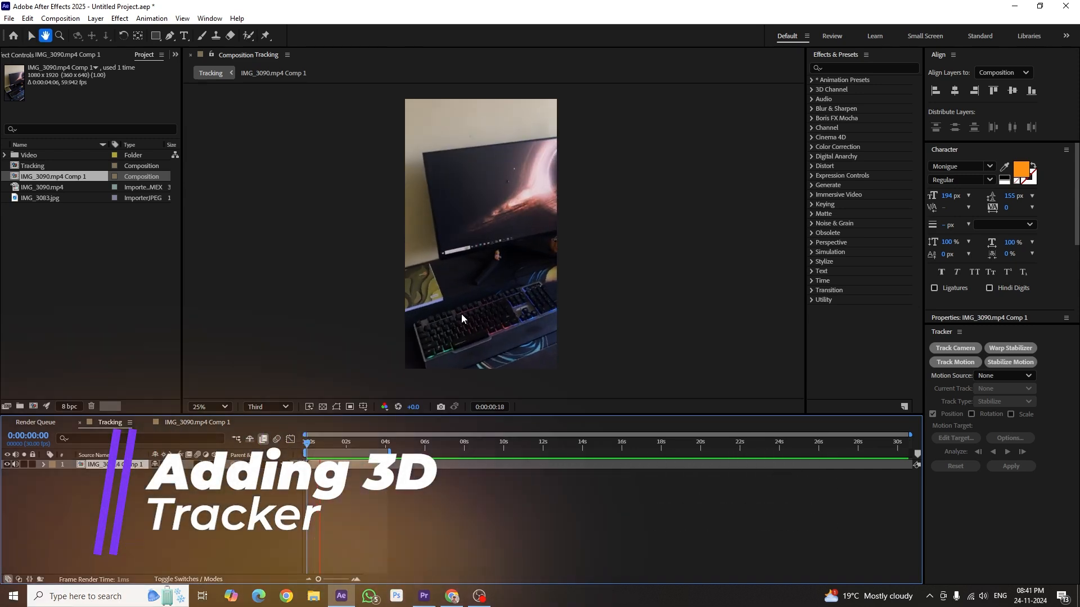
click(482, 254)
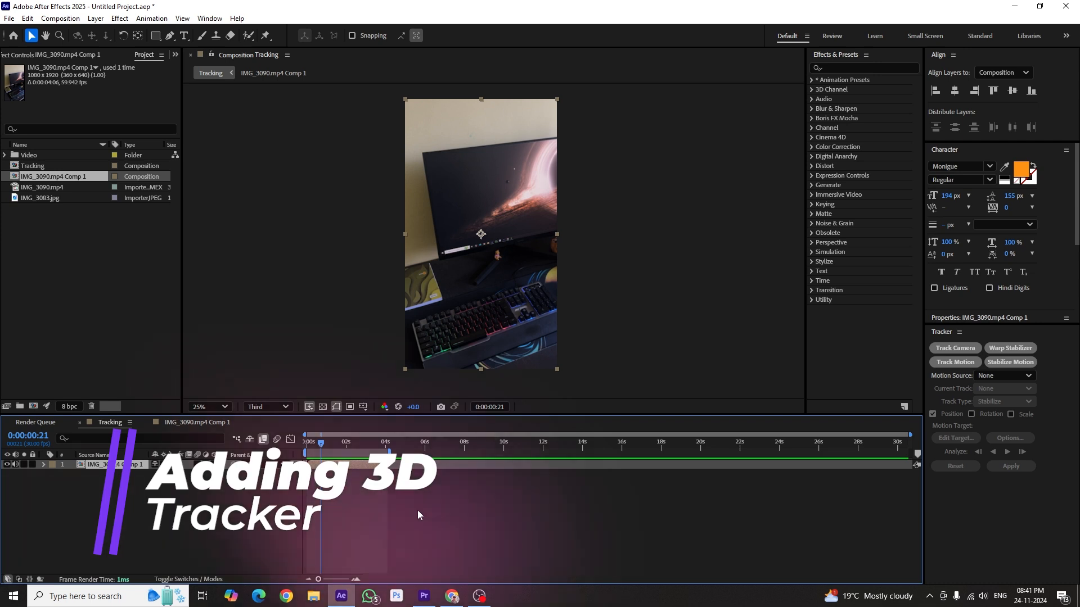
drag(321, 442, 294, 454)
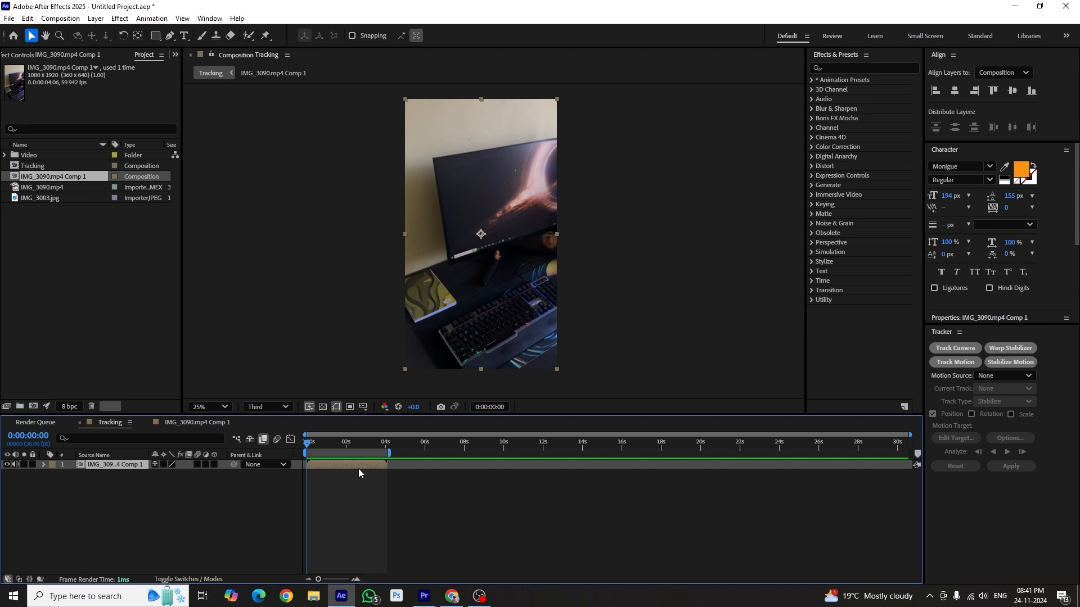
Analyze the pre-composed clip with the 3D Camera Tracker and set the preview magnification to 50%.
click(964, 350)
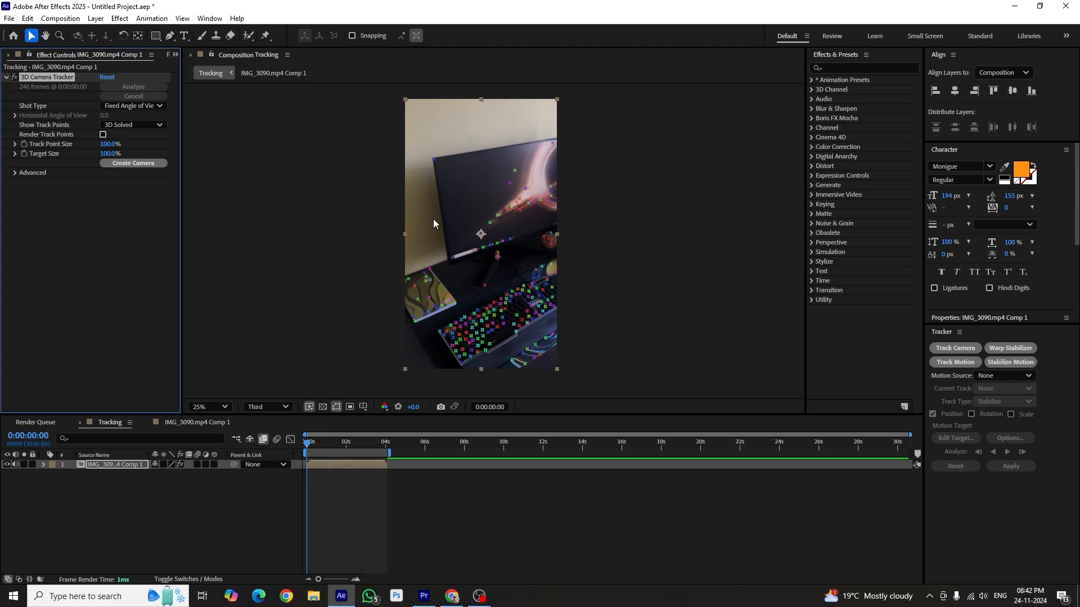
click(209, 407)
click(202, 182)
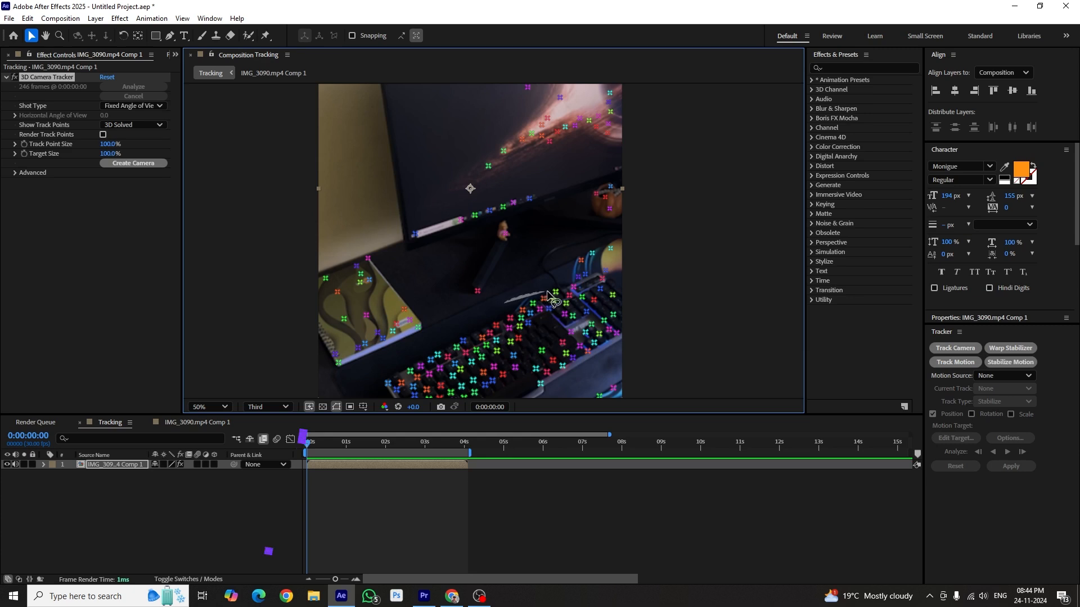
Select the cluster of track points along the keyboard's rear edge and create a text and camera from them.
mouse_move(547, 292)
mouse_down()
mouse_move(562, 304)
mouse_move(555, 319)
mouse_move(493, 338)
mouse_move(485, 315)
mouse_move(504, 302)
mouse_up()
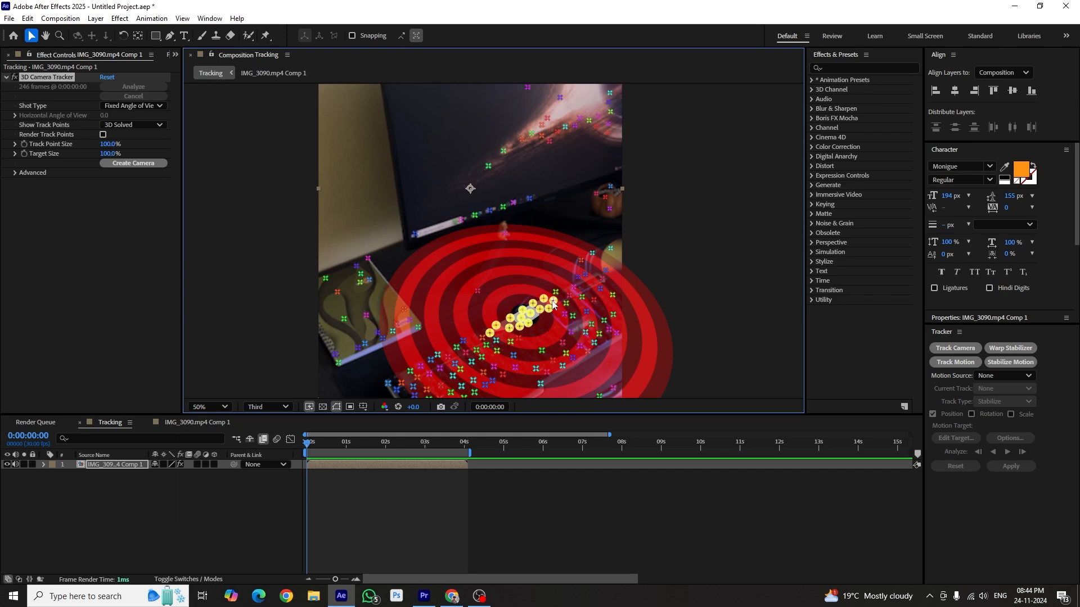
right_click(524, 312)
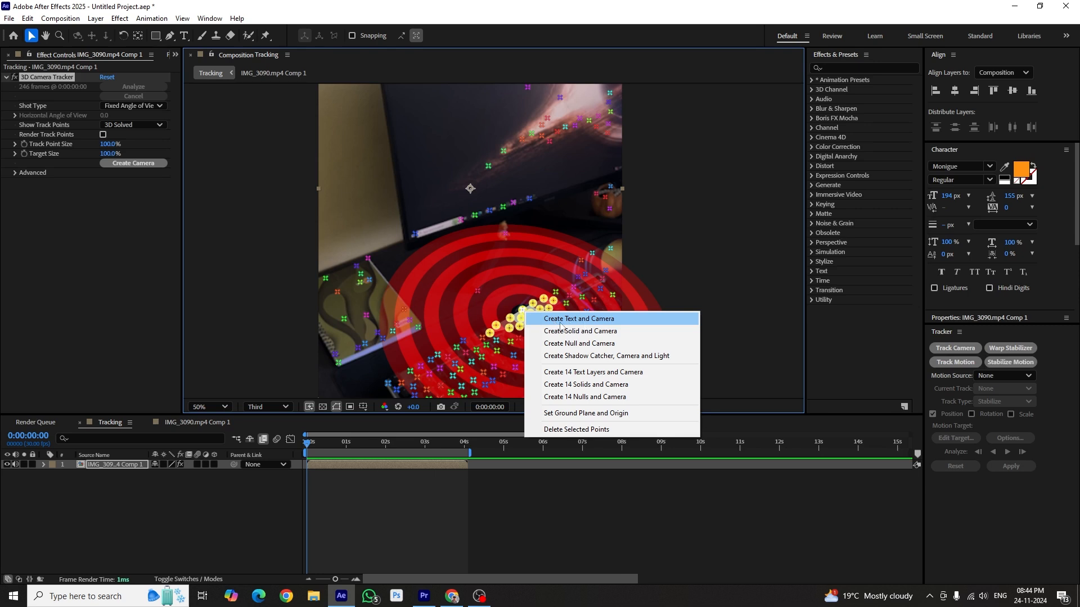
click(601, 319)
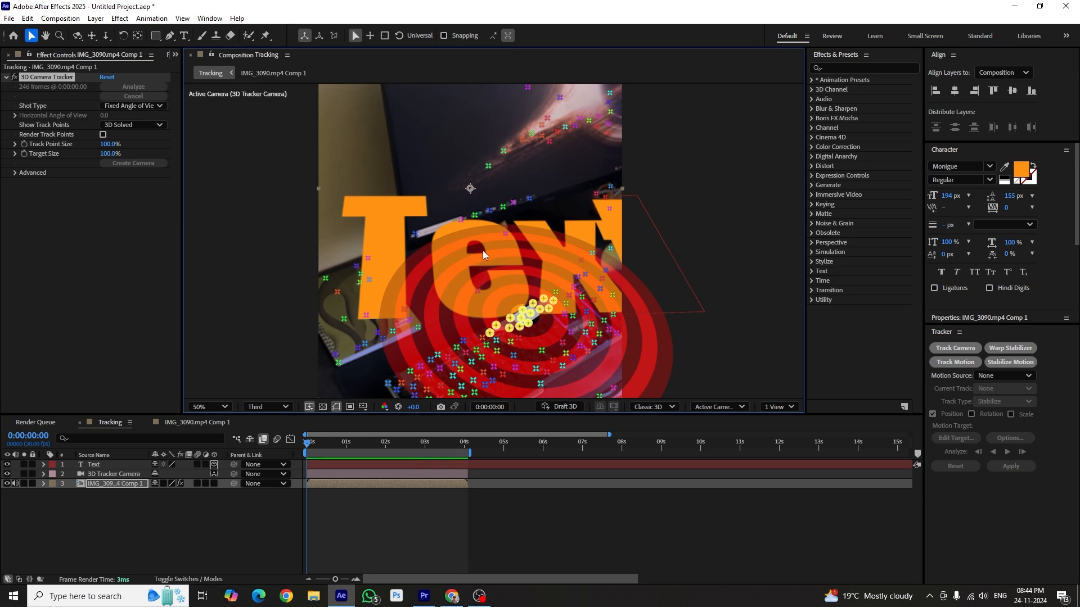
Show the text layer's position, scale and rotation properties and scale the text down to about 384.7%.
click(113, 464)
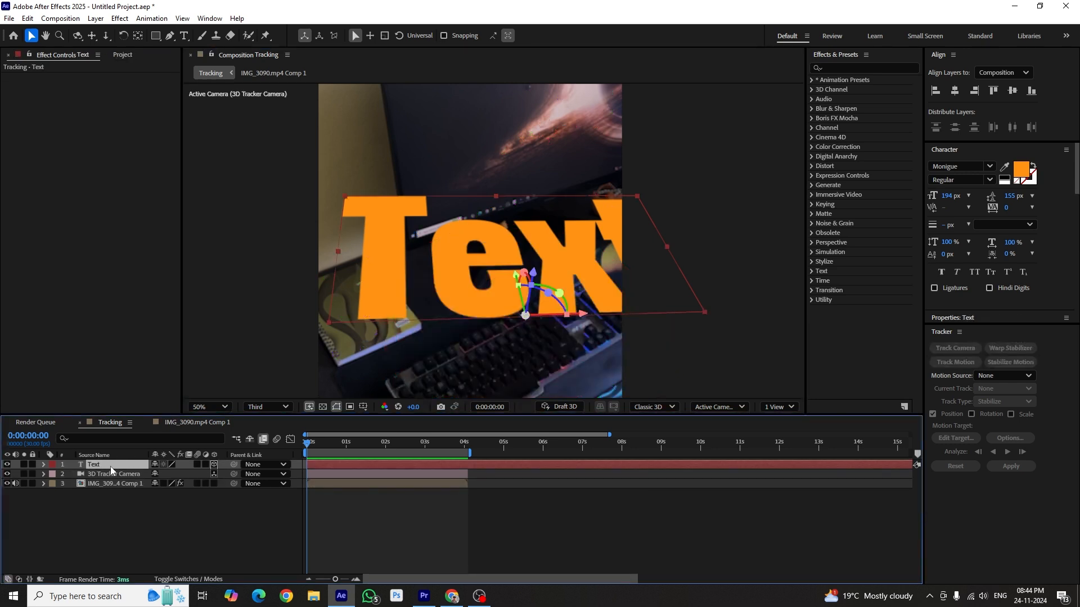
key(p)
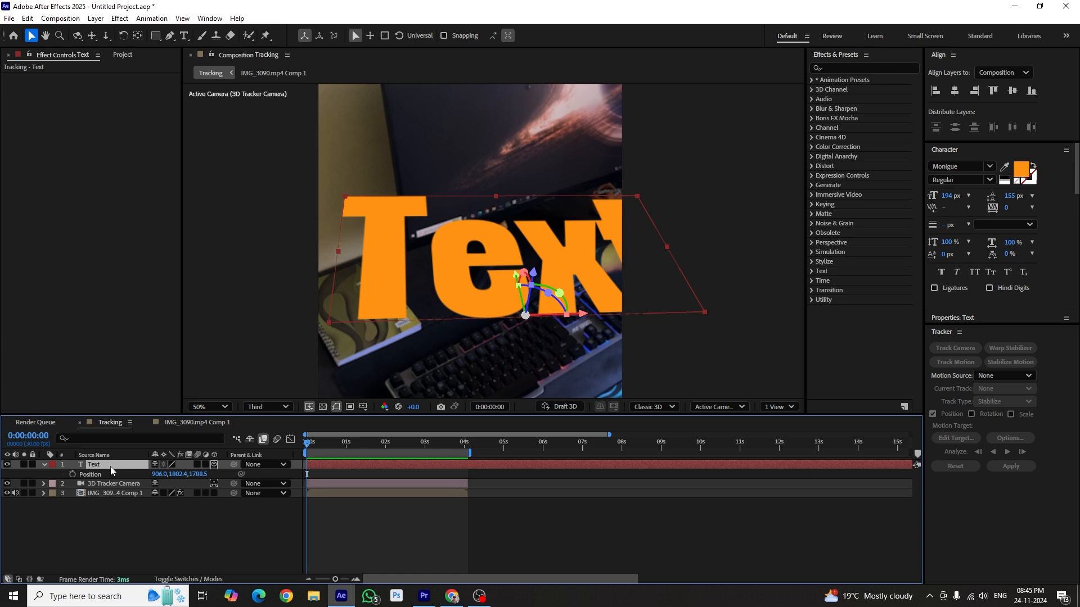
key(shift+s)
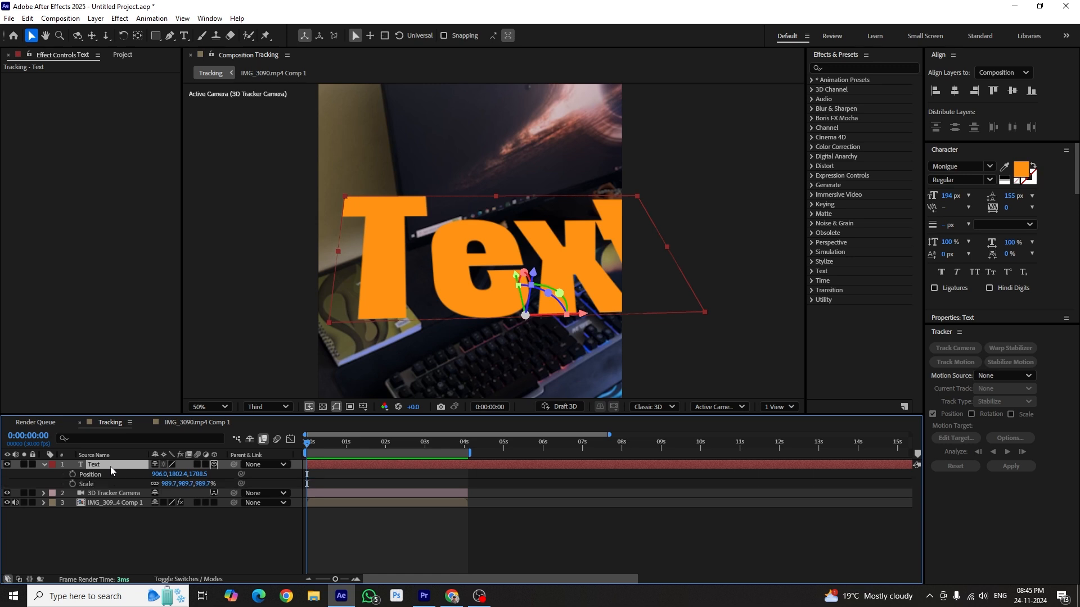
key(shift+r)
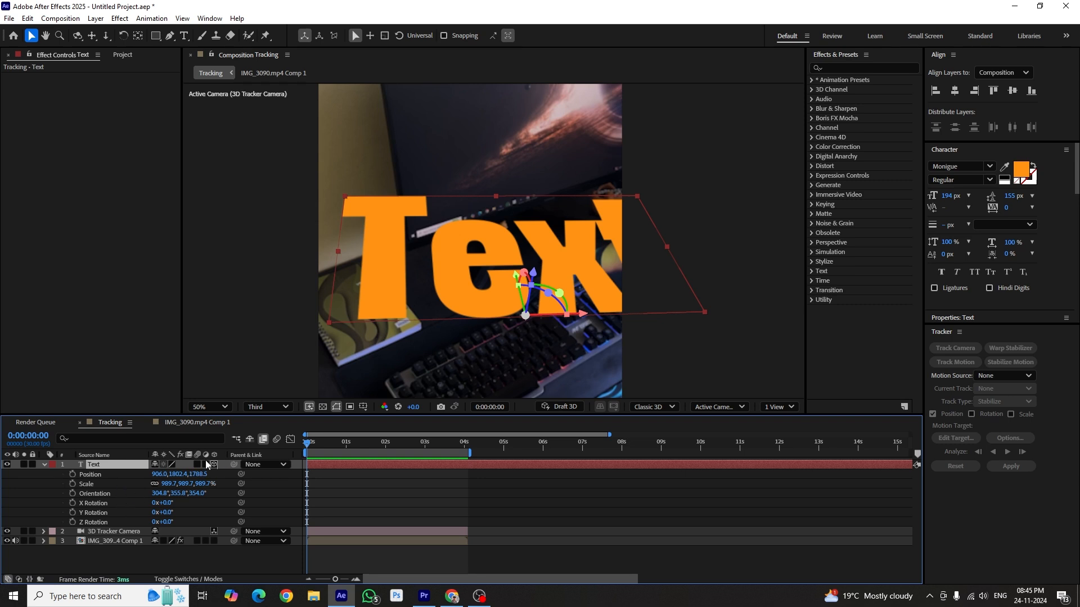
drag(183, 483, 13, 483)
drag(207, 489, 19, 488)
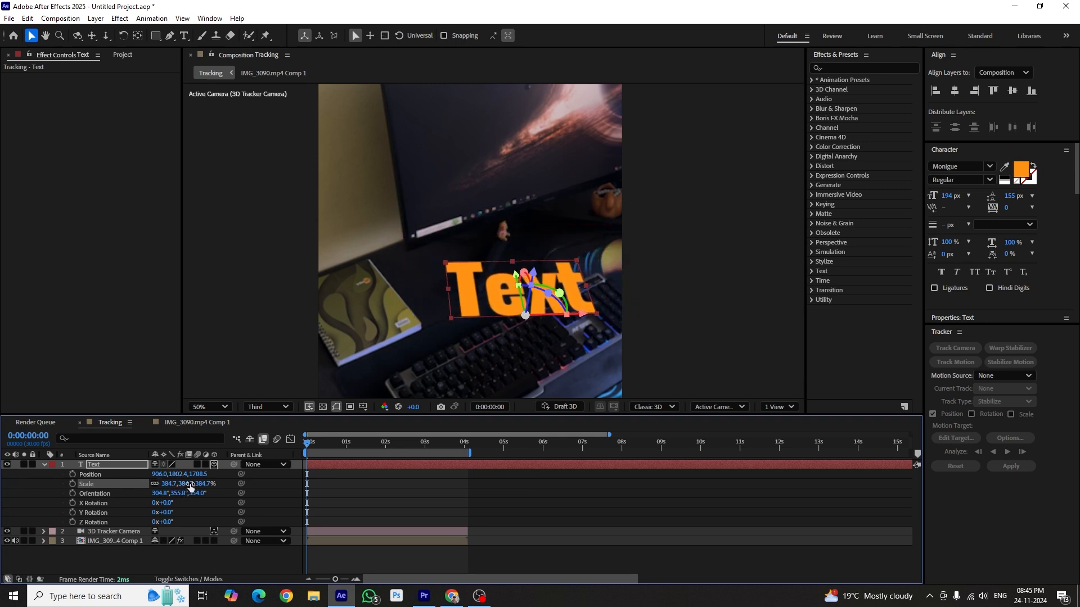
Orient the text upright to about 18.2°, 330.4°, 353.3° and move it along the keyboard to about 763.0, 1937.6, 2158.7.
mouse_move(174, 494)
mouse_down()
mouse_move(197, 495)
mouse_move(168, 493)
mouse_move(192, 487)
mouse_up()
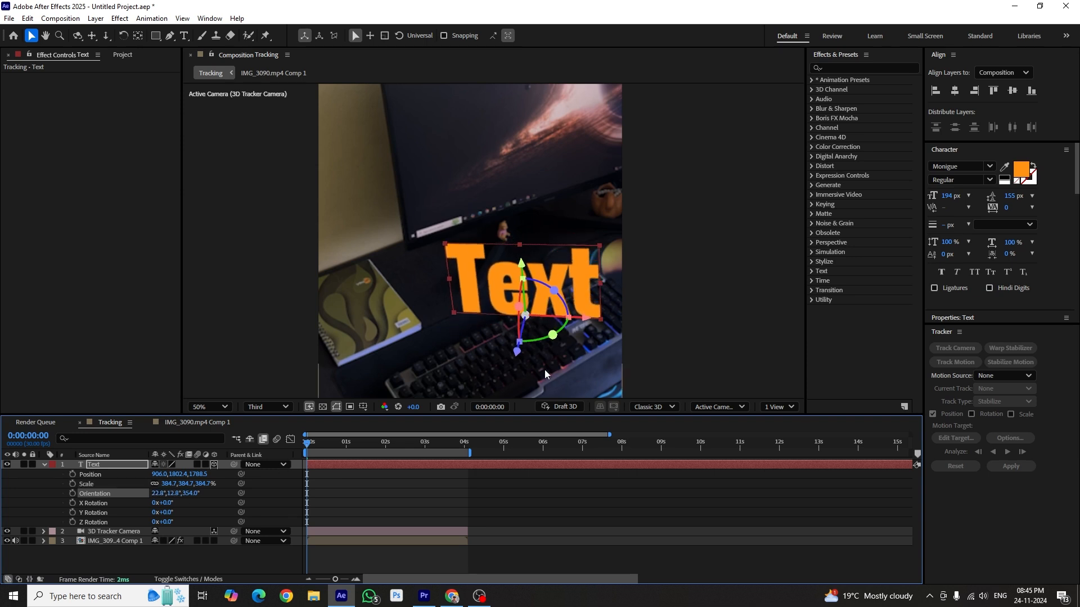
drag(542, 337, 525, 311)
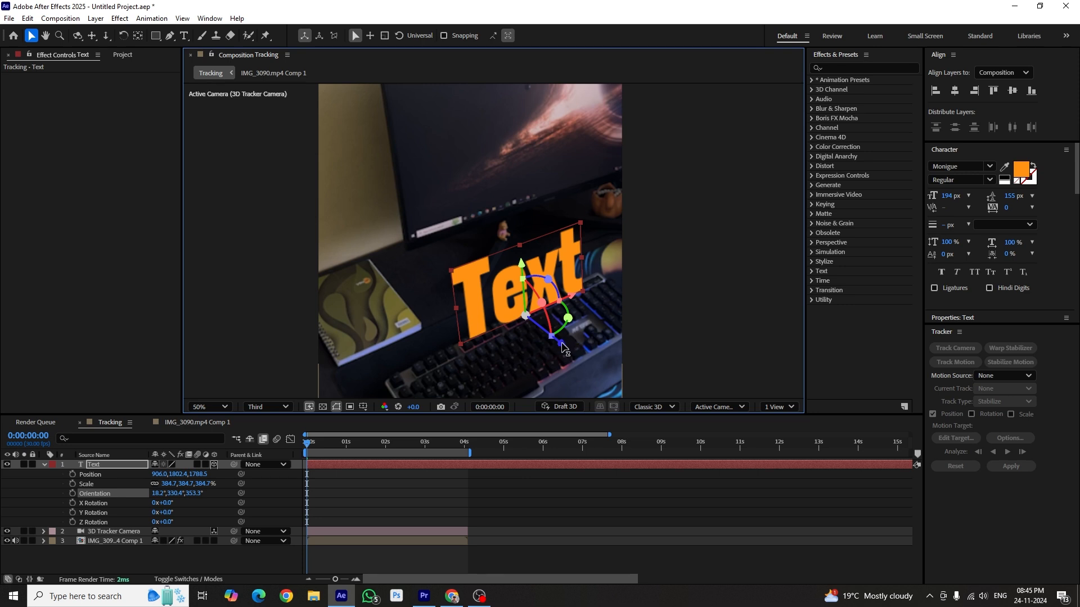
drag(562, 347, 516, 294)
drag(554, 366, 532, 356)
drag(495, 267, 495, 269)
drag(533, 352, 532, 351)
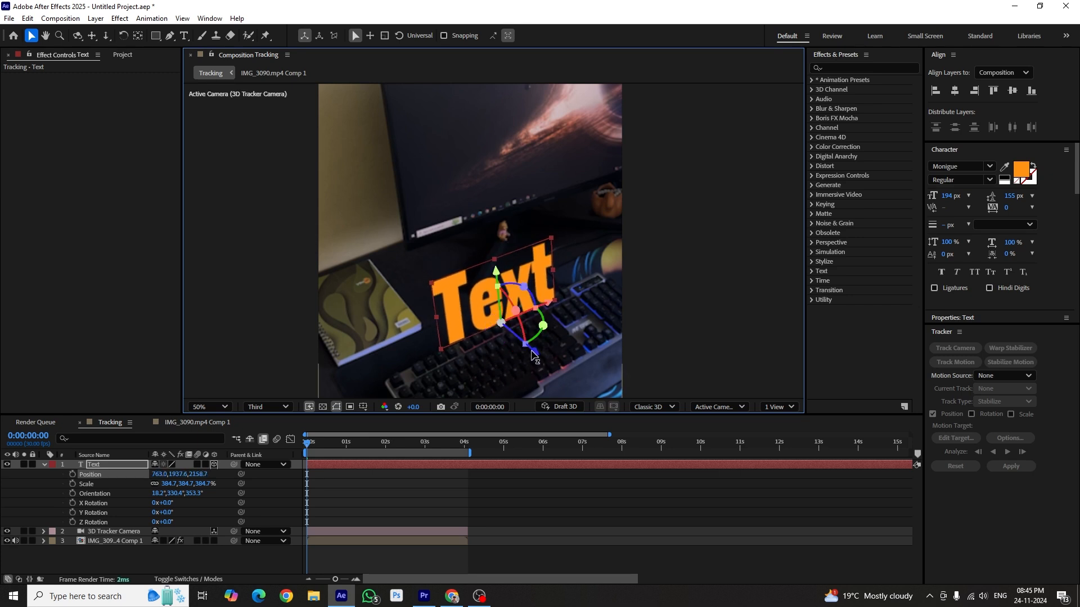
Collapse the text layer's properties and nudge the text slightly so it sits along the keyboard's rear edge.
click(45, 464)
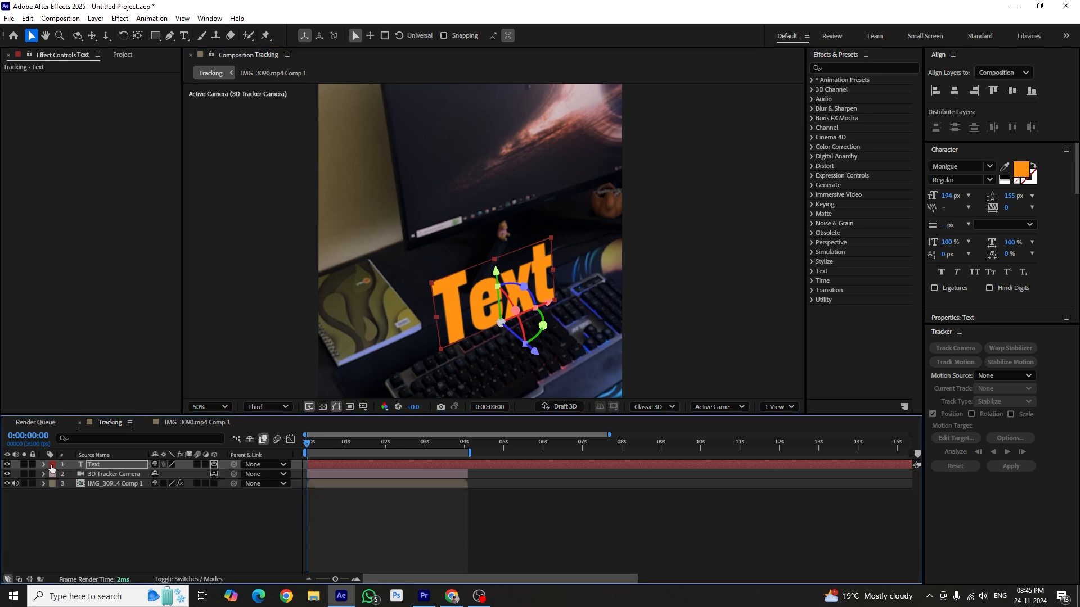
click(585, 528)
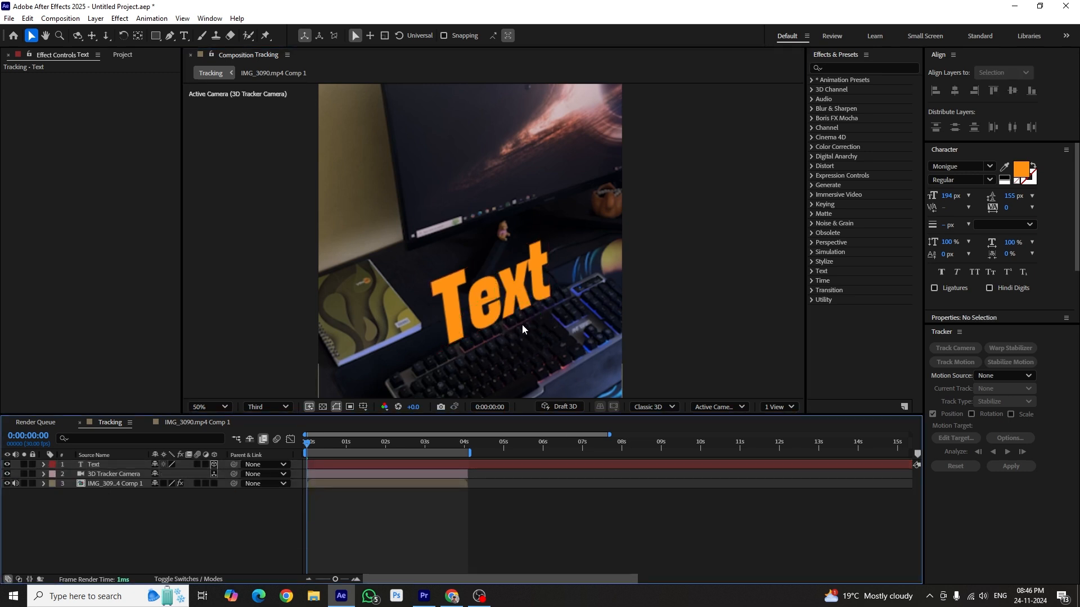
click(522, 325)
drag(535, 336, 537, 324)
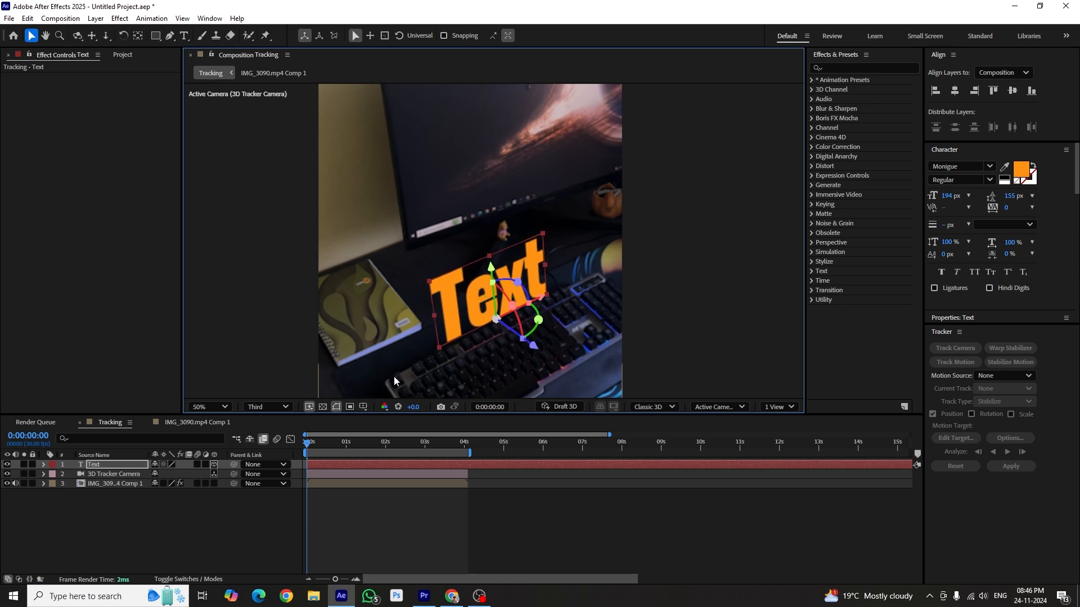
click(551, 514)
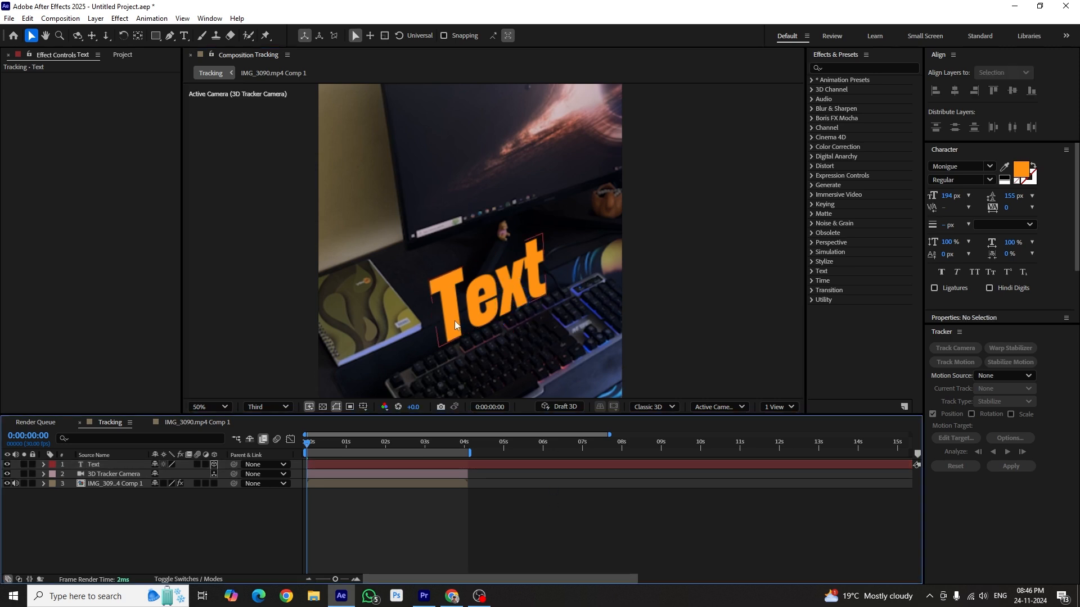
Replace the placeholder text beside the keyboard with MEN ARE on the first line and BRAVE on the second.
double_click(477, 306)
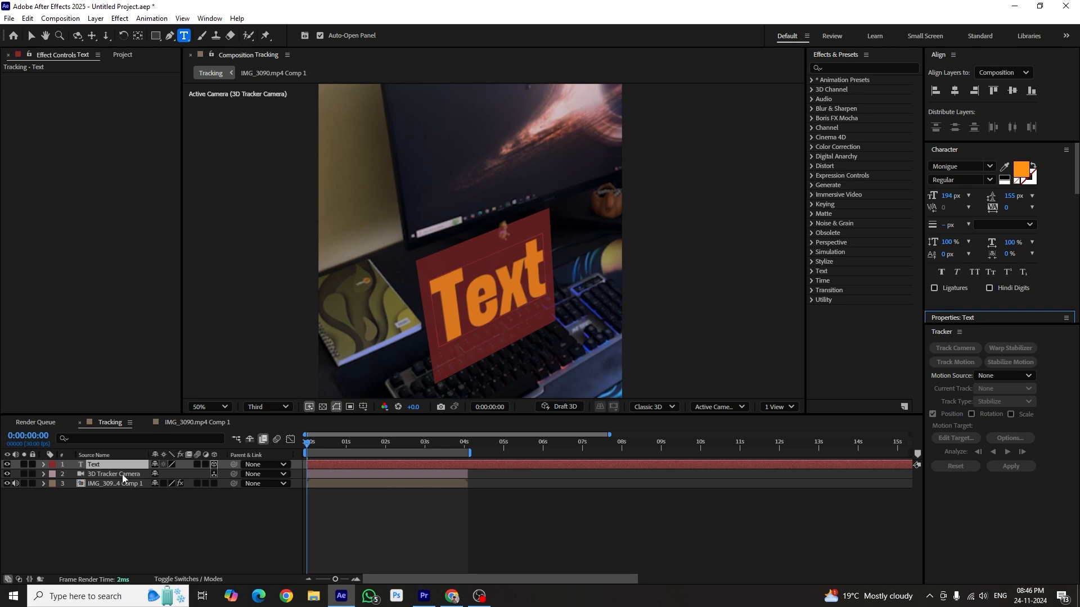
click(105, 485)
double_click(105, 467)
click(105, 467)
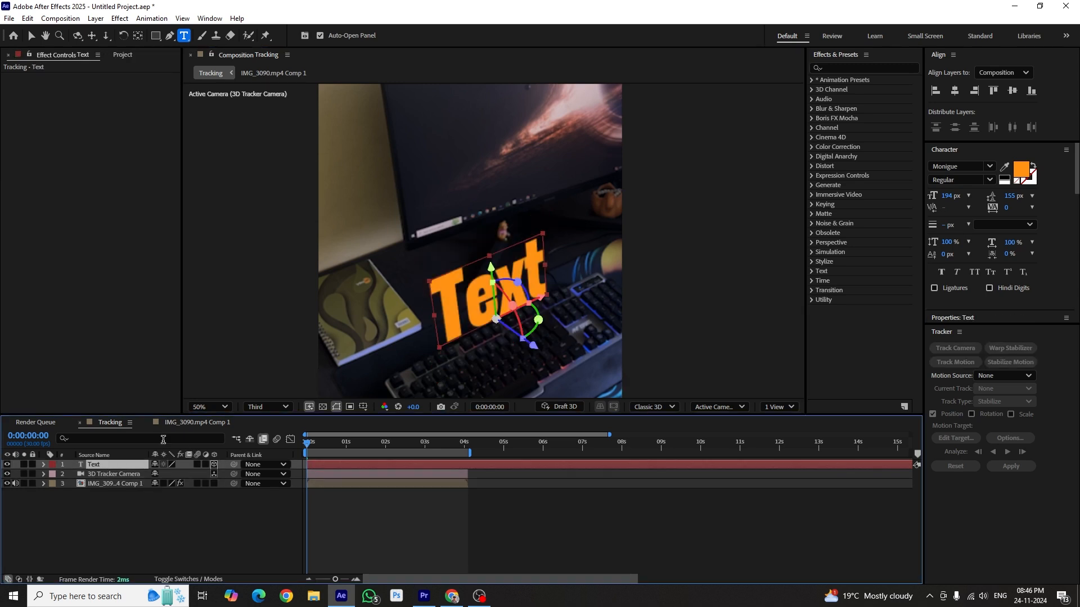
double_click(544, 285)
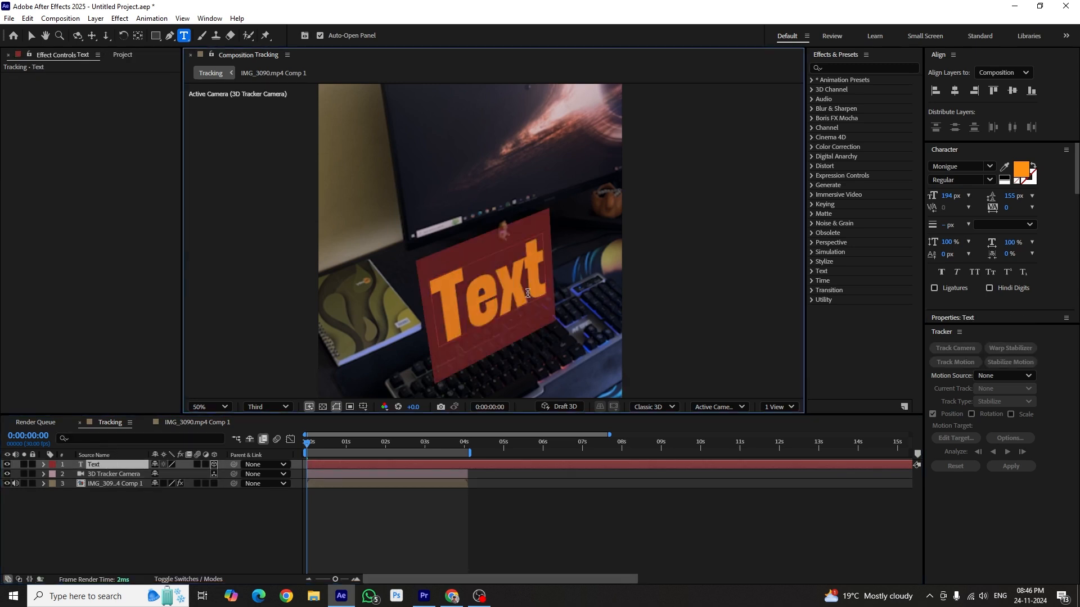
text(MEN)
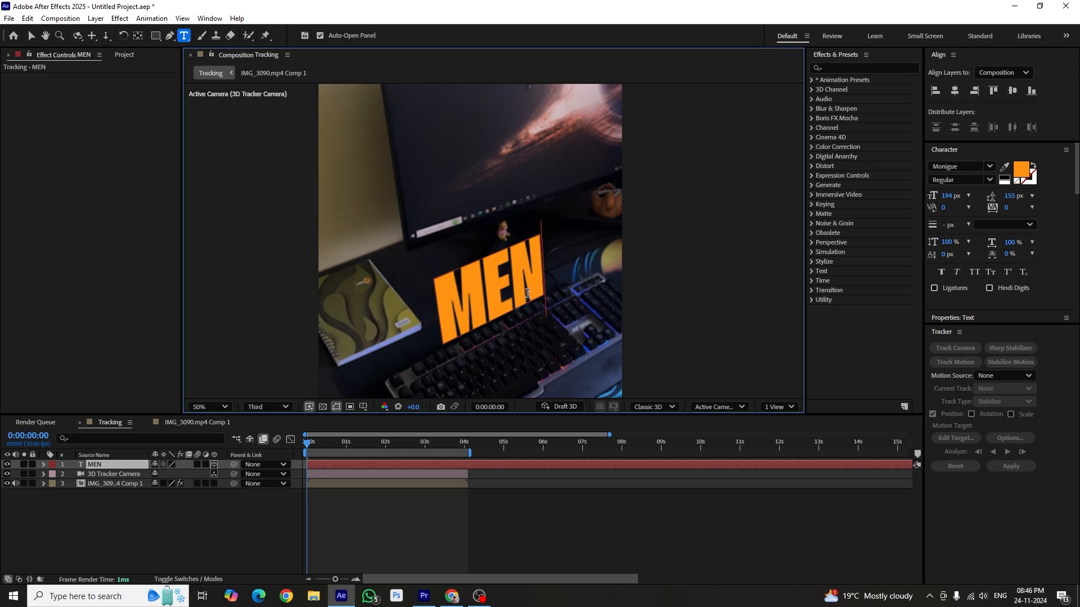
text( ARE)
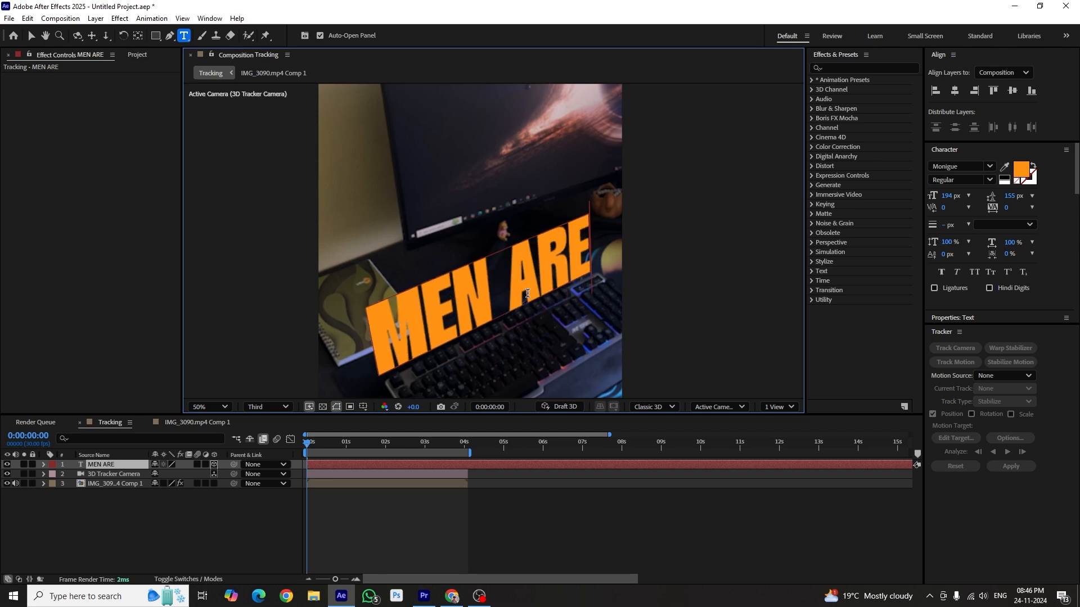
key(Return)
text(BRAVE)
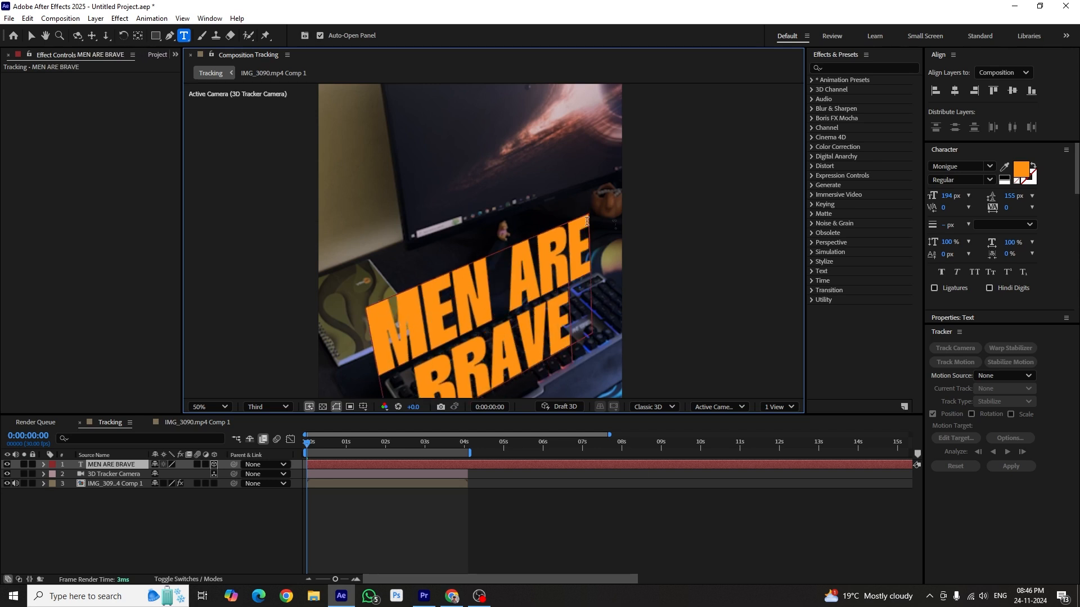
Set the leading of the BRAVE line to 179 px and enlarge its font size to roughly match the width of the line above.
key(ctrl+a)
drag(398, 377, 618, 376)
drag(1011, 197, 1021, 197)
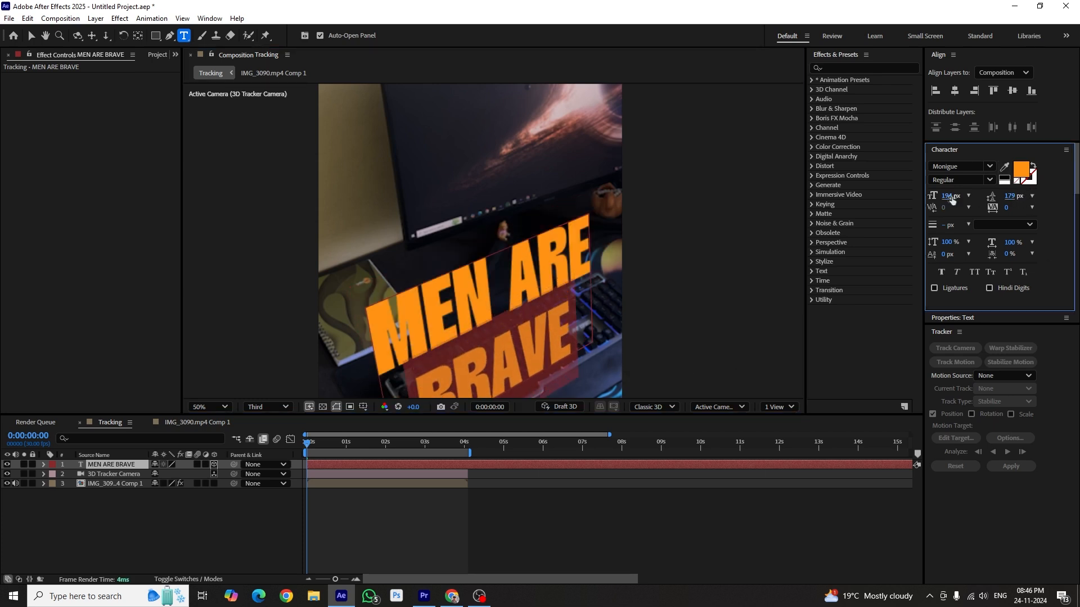
drag(950, 197, 997, 196)
Change the fill colour of the MEN ARE line to white, keeping BRAVE orange.
click(665, 245)
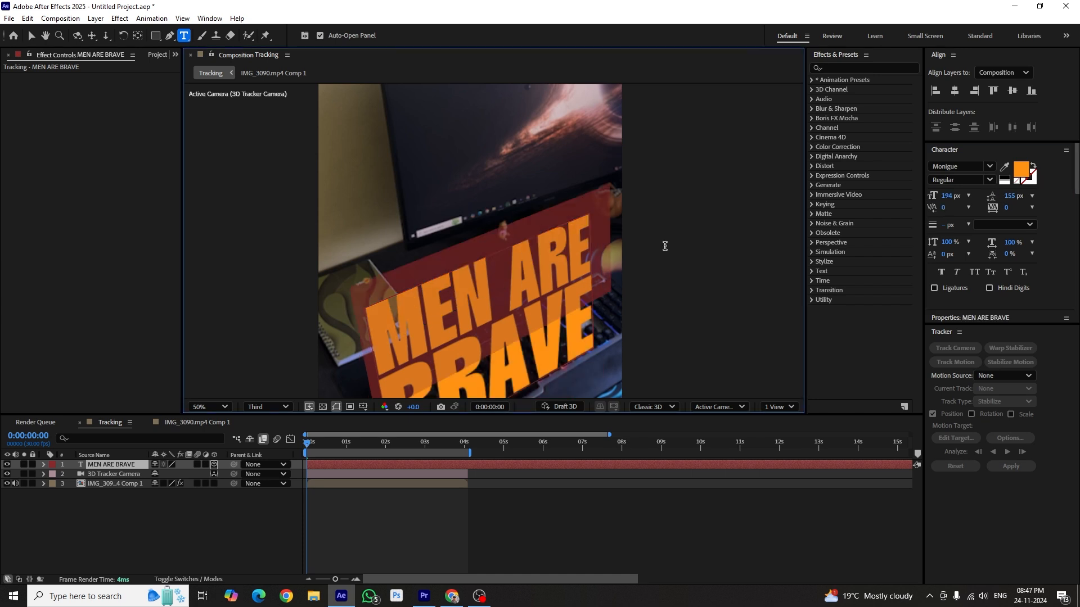
click(1020, 169)
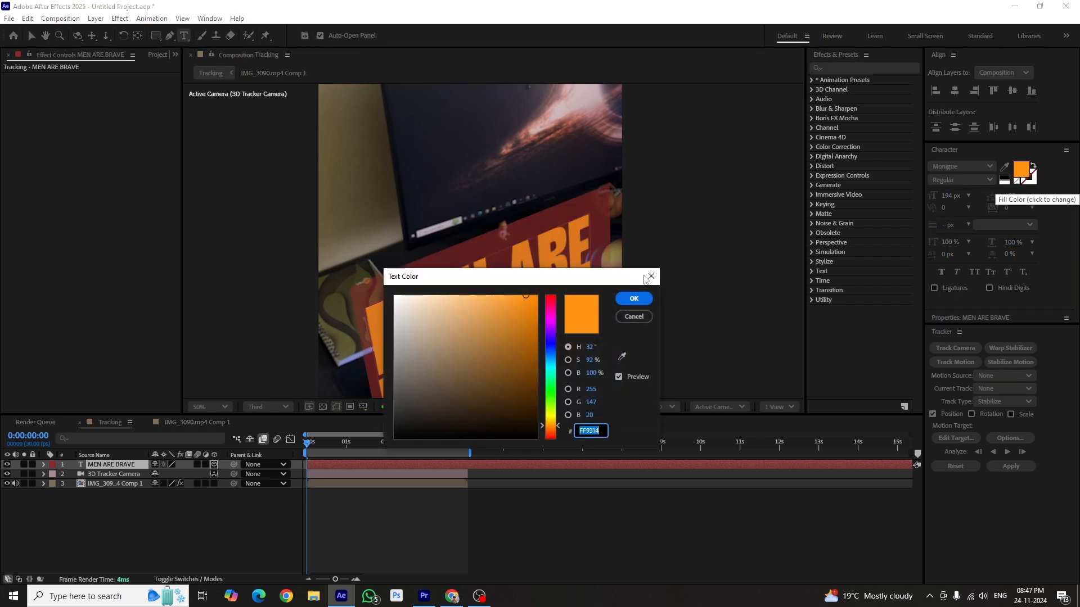
drag(427, 315, 242, 253)
click(634, 299)
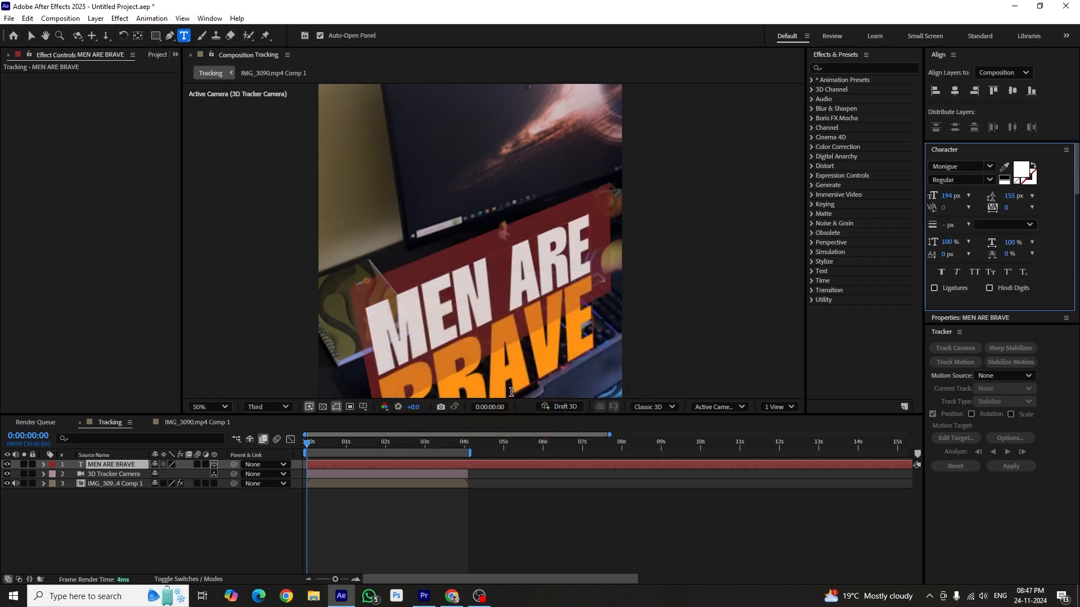
Raise the two-line text above the keyboard, scale it down to 241.7% and fine-tune its height.
click(31, 35)
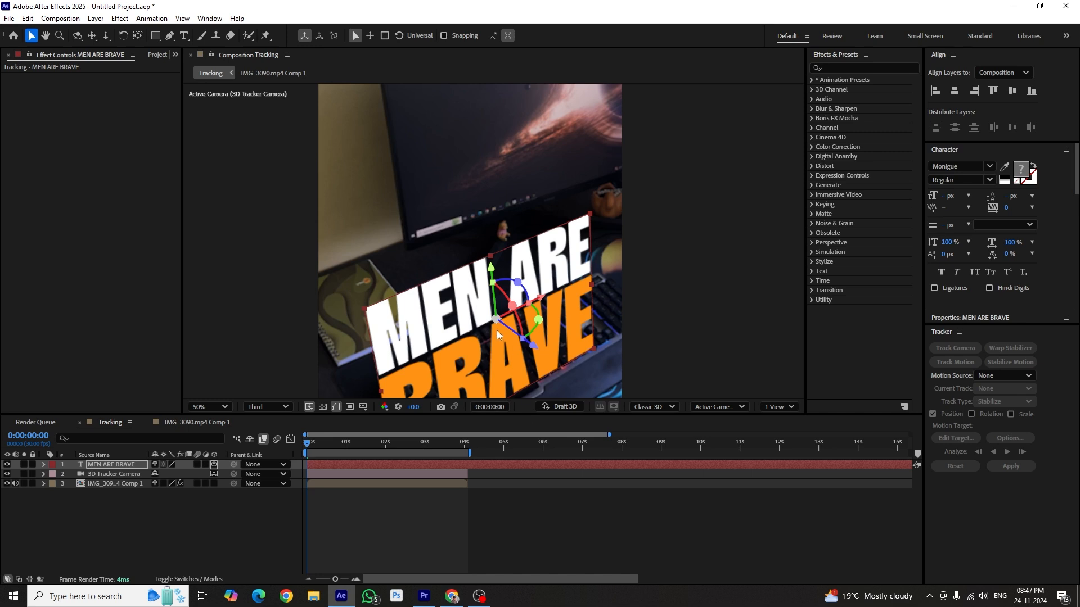
drag(484, 269, 477, 207)
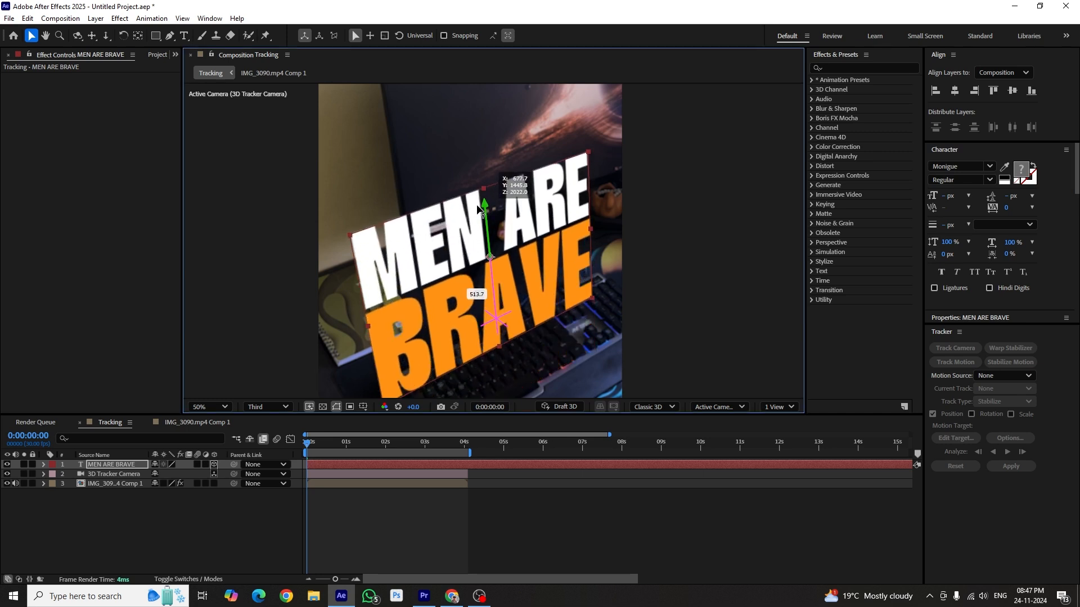
key(s)
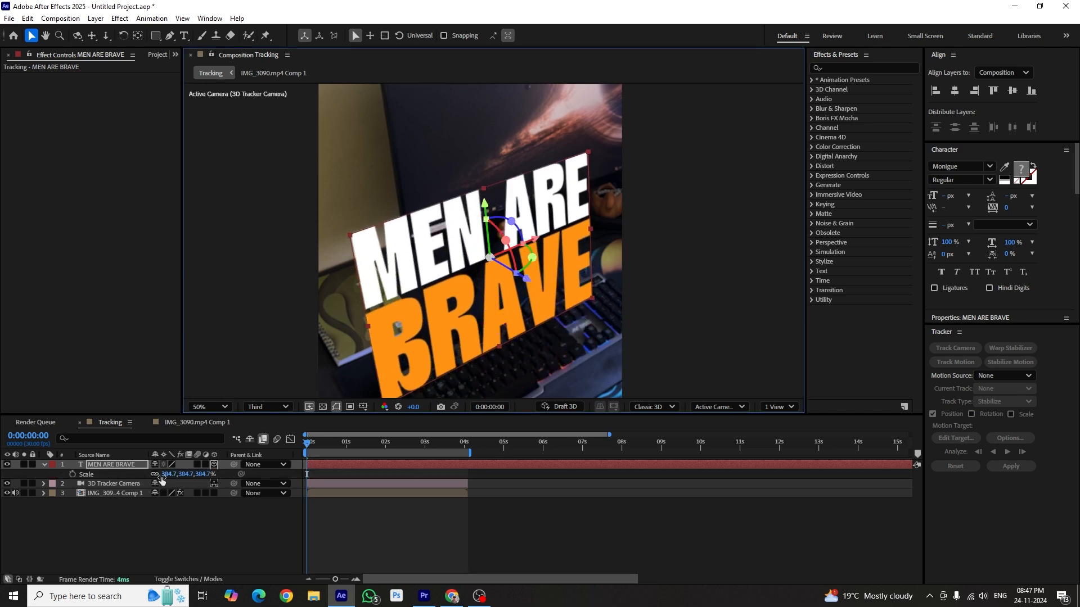
drag(162, 479, 93, 476)
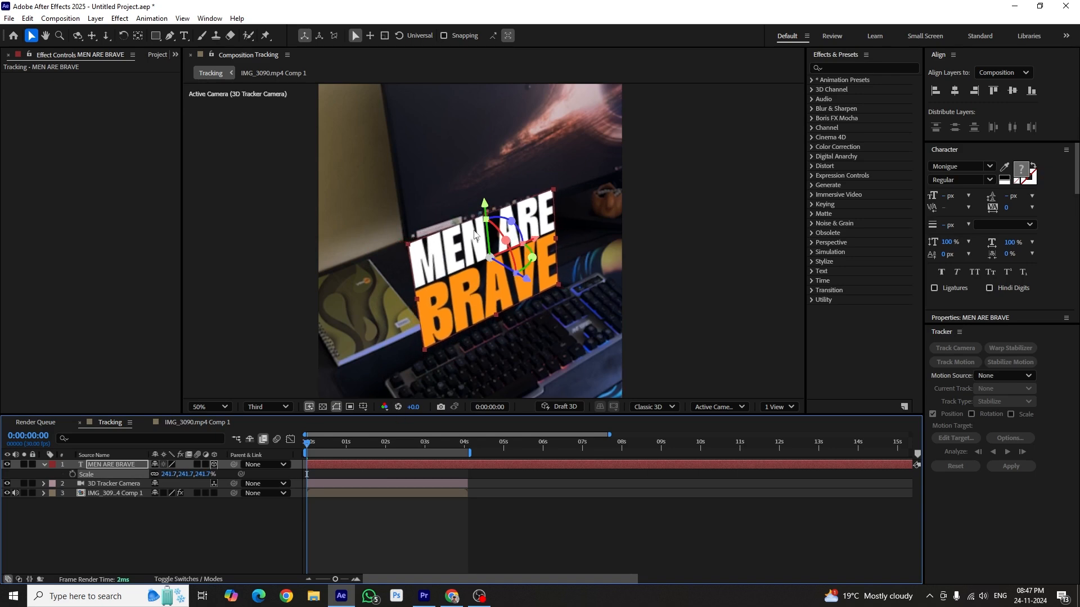
drag(487, 207, 487, 212)
click(510, 557)
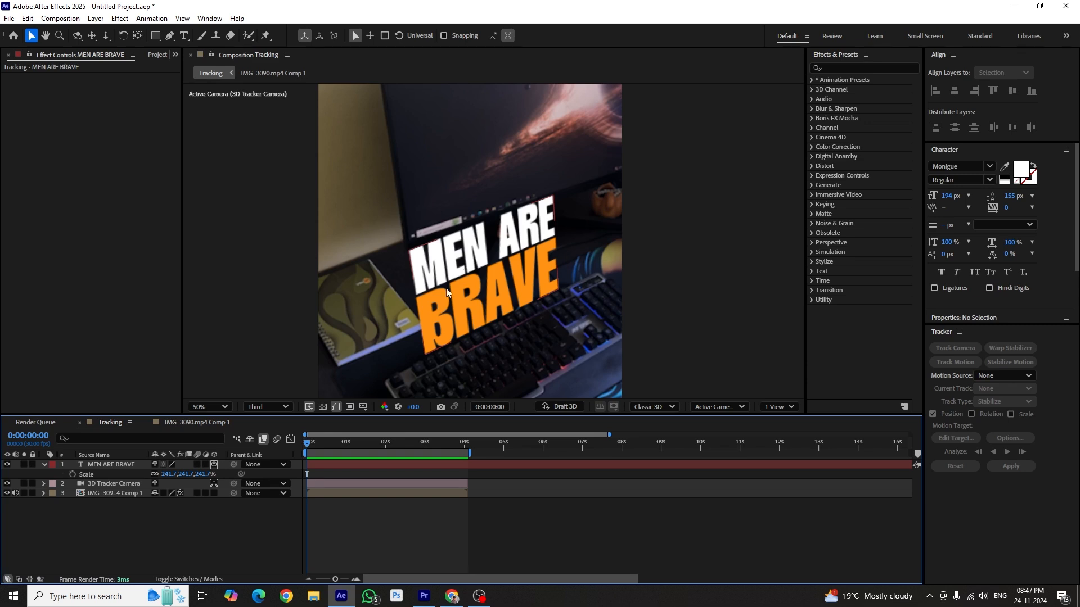
Preview the tracked text in the shot and raise it slightly at about 0:00:02:03 so it clears the keyboard.
key(space)
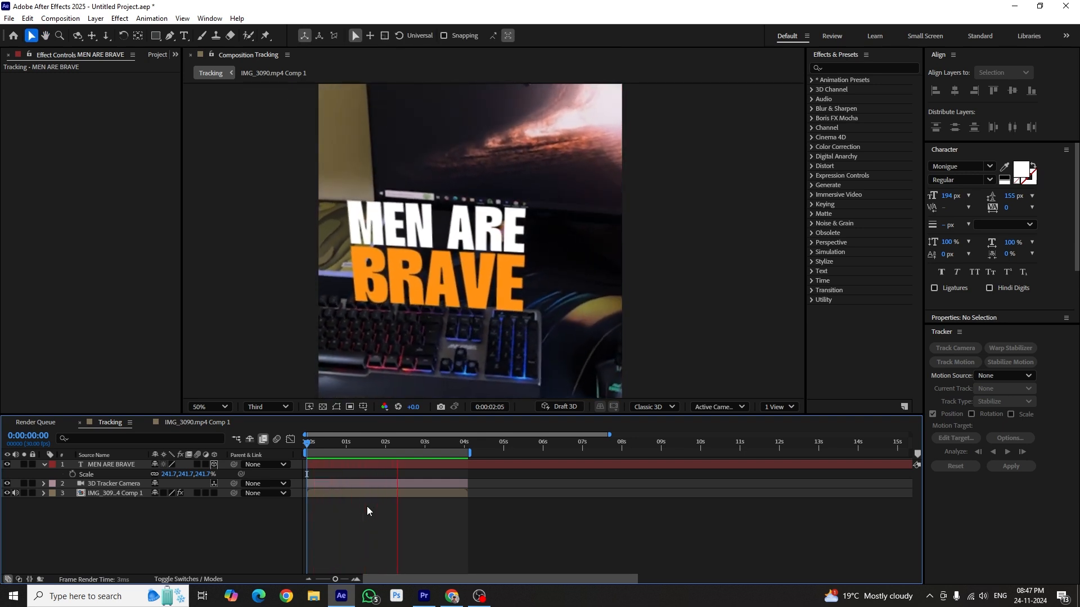
key(space)
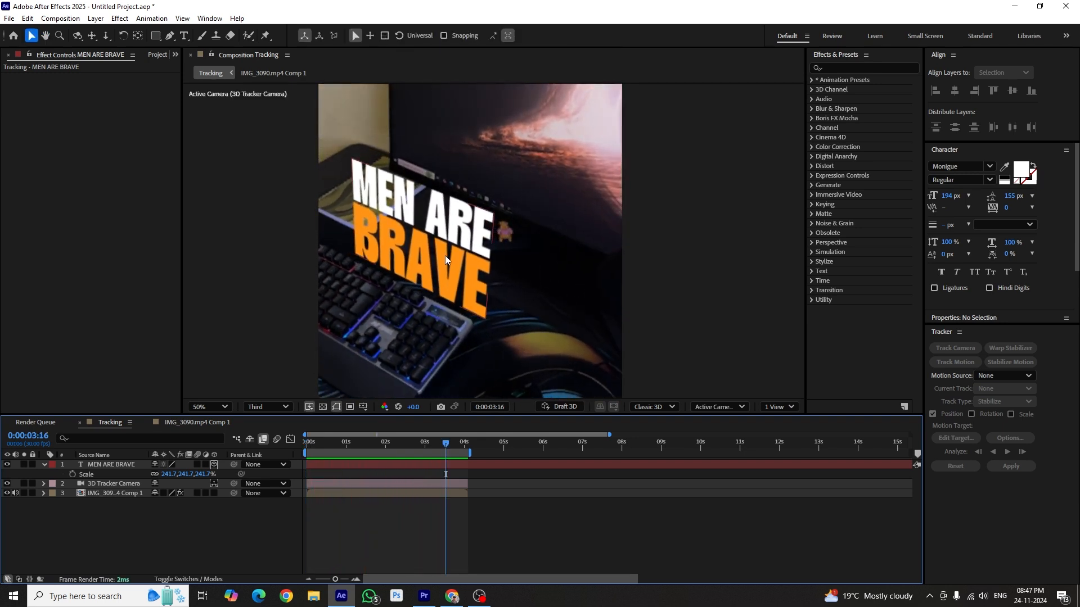
key(Home)
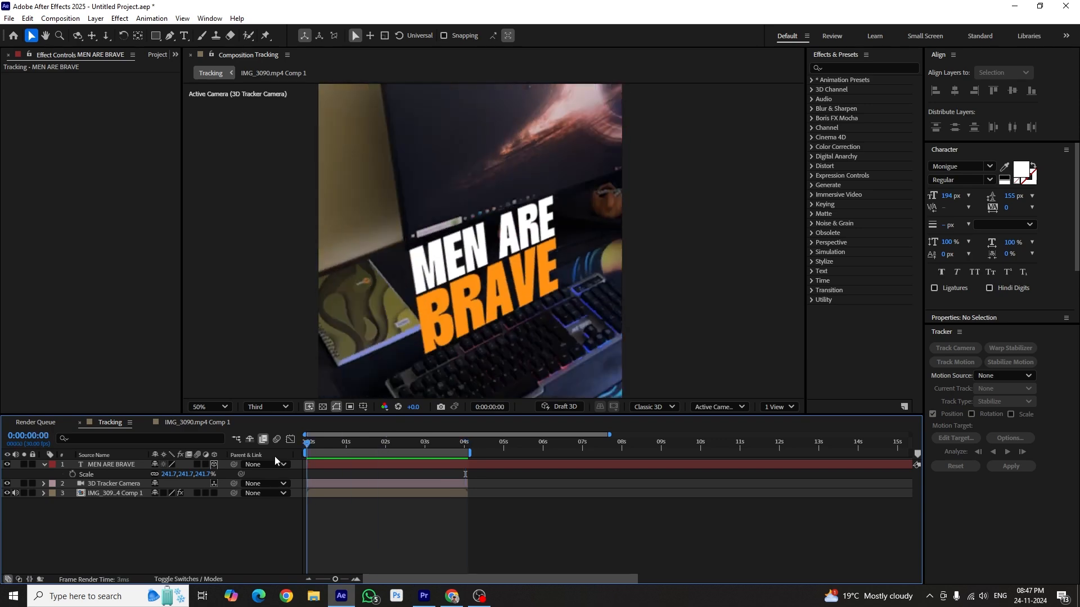
drag(307, 460, 390, 468)
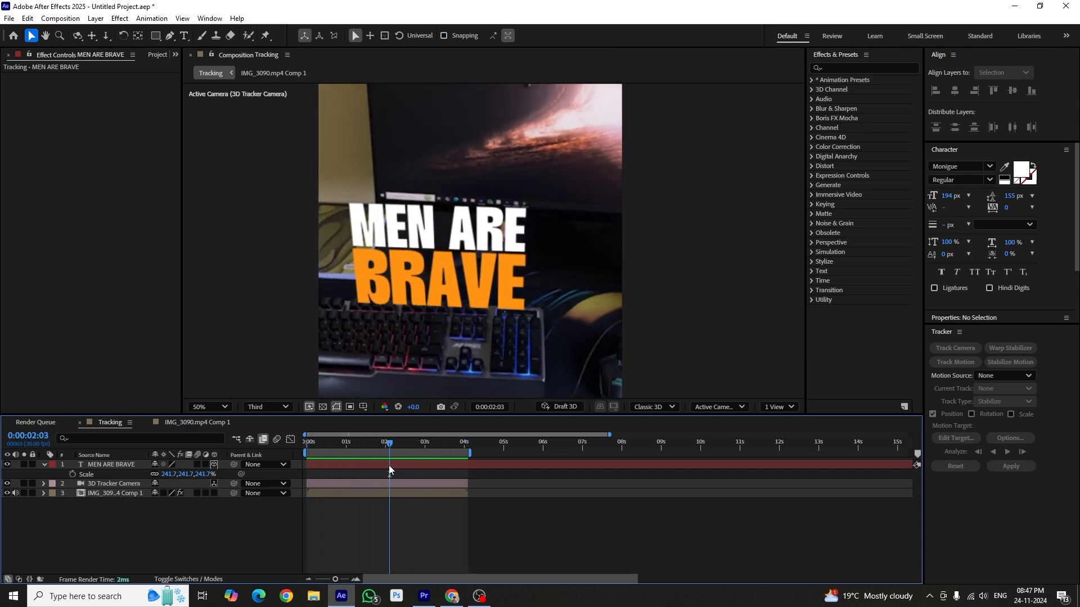
click(407, 294)
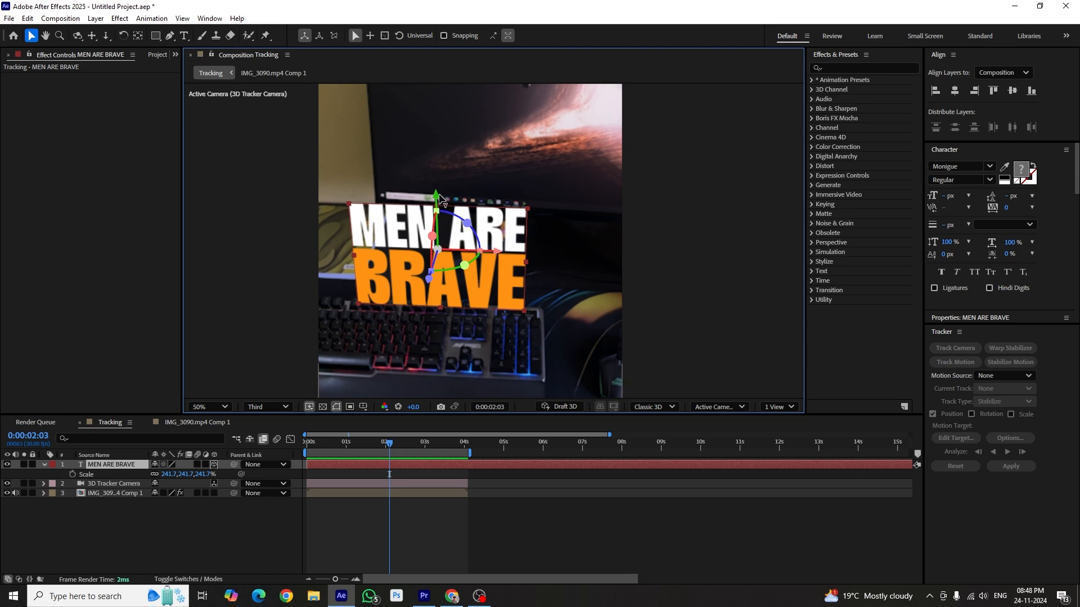
drag(436, 198, 436, 181)
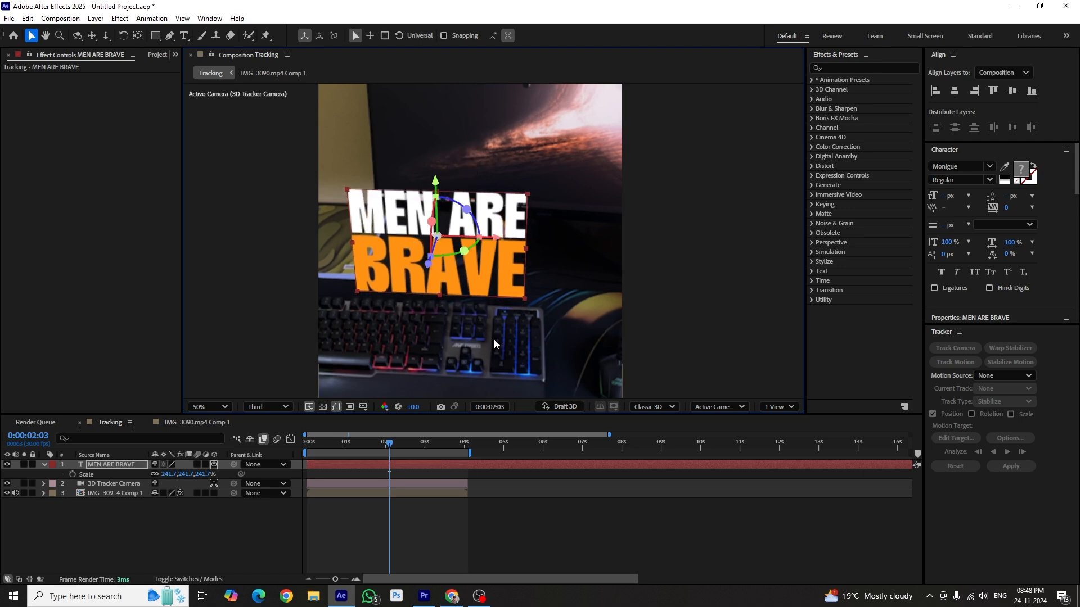
drag(393, 448, 463, 457)
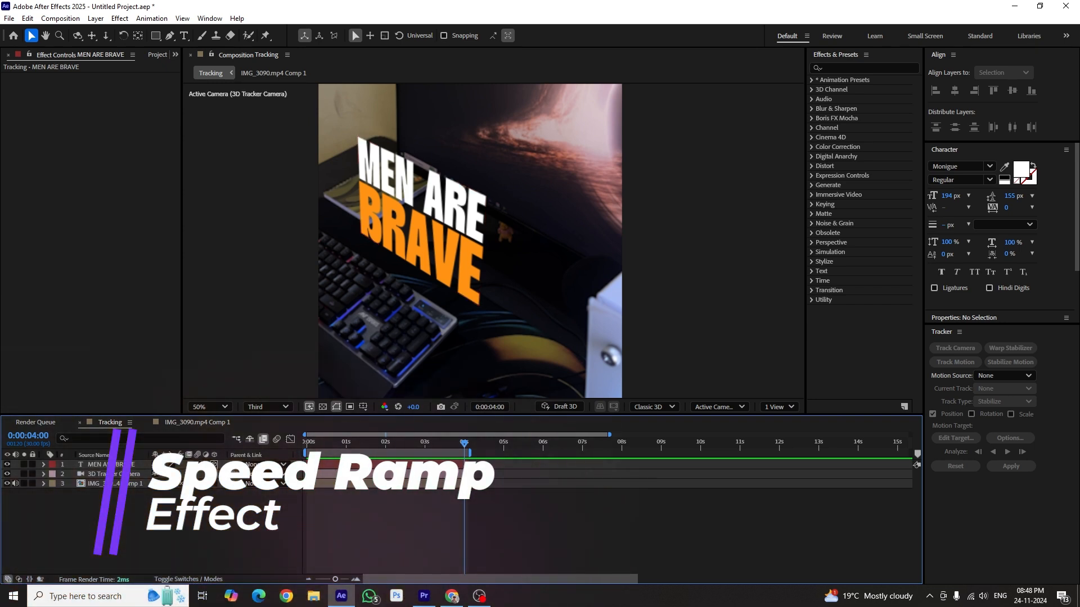
Pre-compose all three layers into a composition named Tracked, moving all attributes into it.
key(ctrl+a)
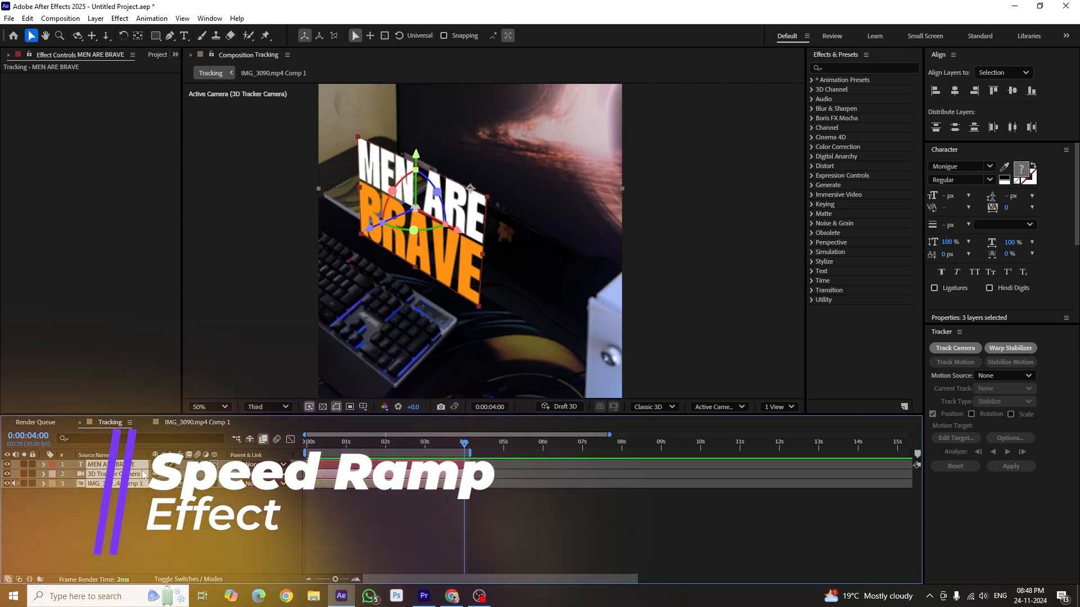
right_click(143, 475)
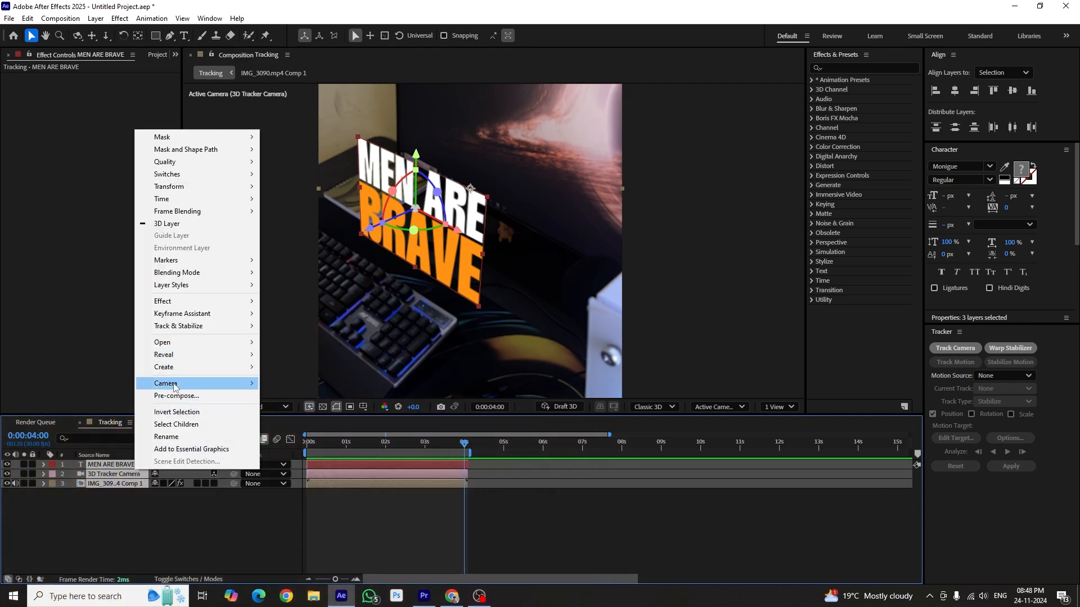
click(175, 396)
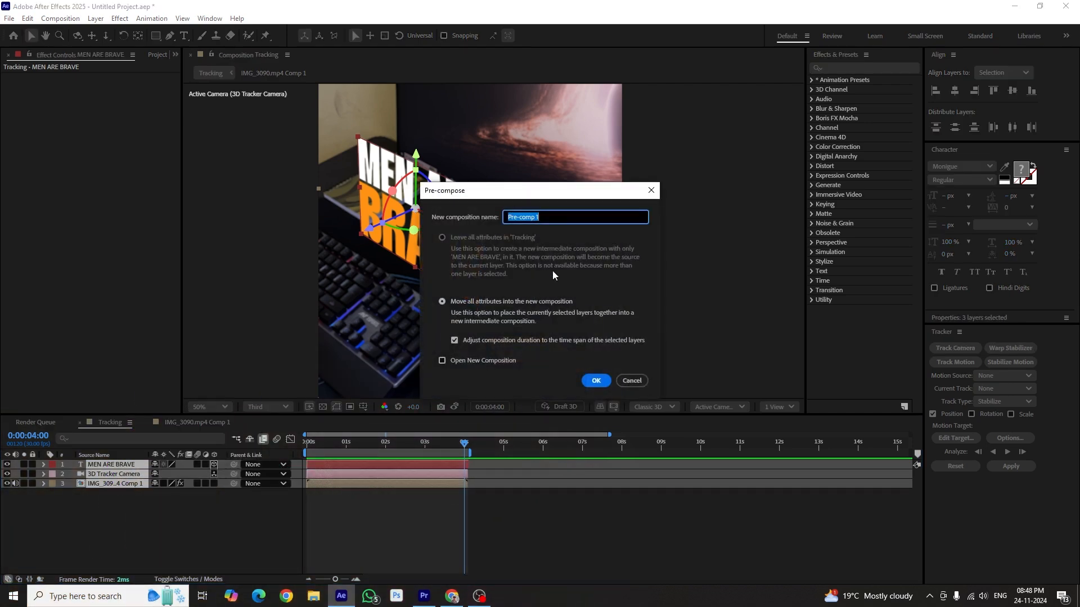
text(Tracked)
key(Return)
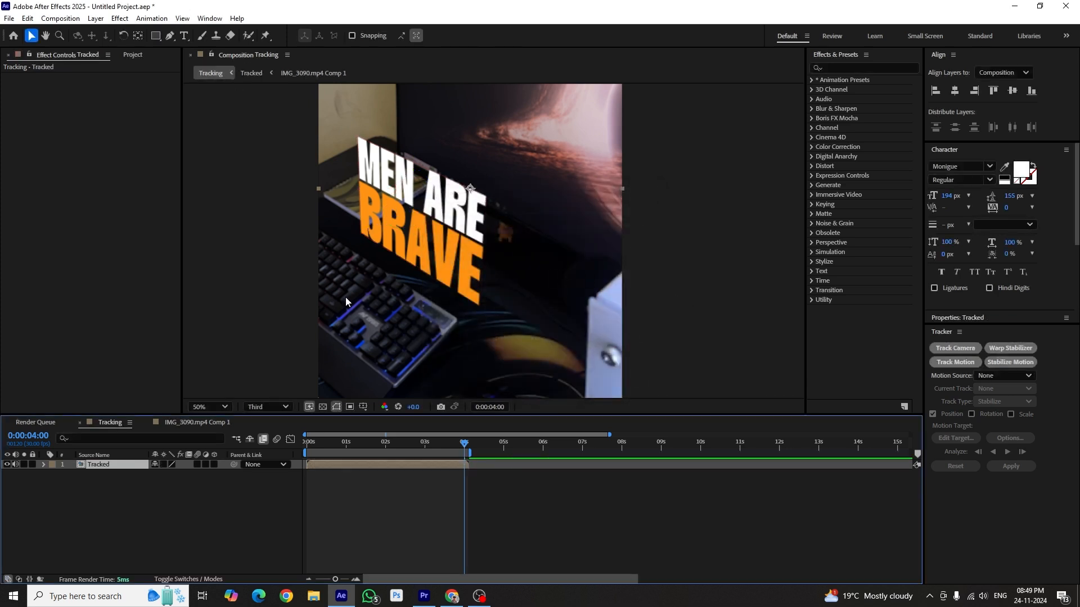
Enable time remapping on the Tracked layer.
scroll(346, 298, down, 2)
key(space)
drag(443, 197, 442, 230)
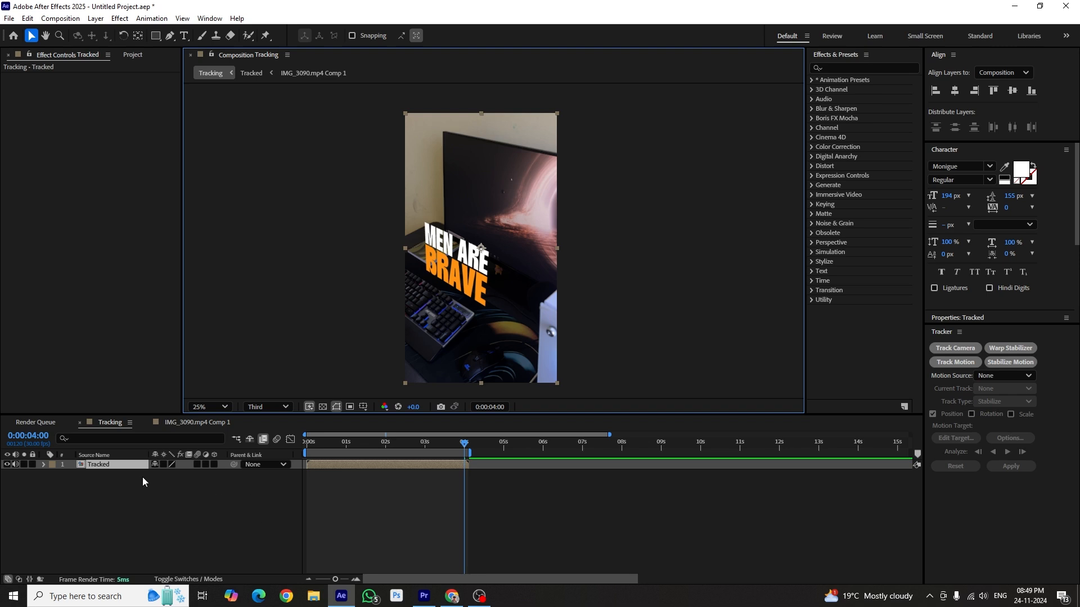
click(116, 501)
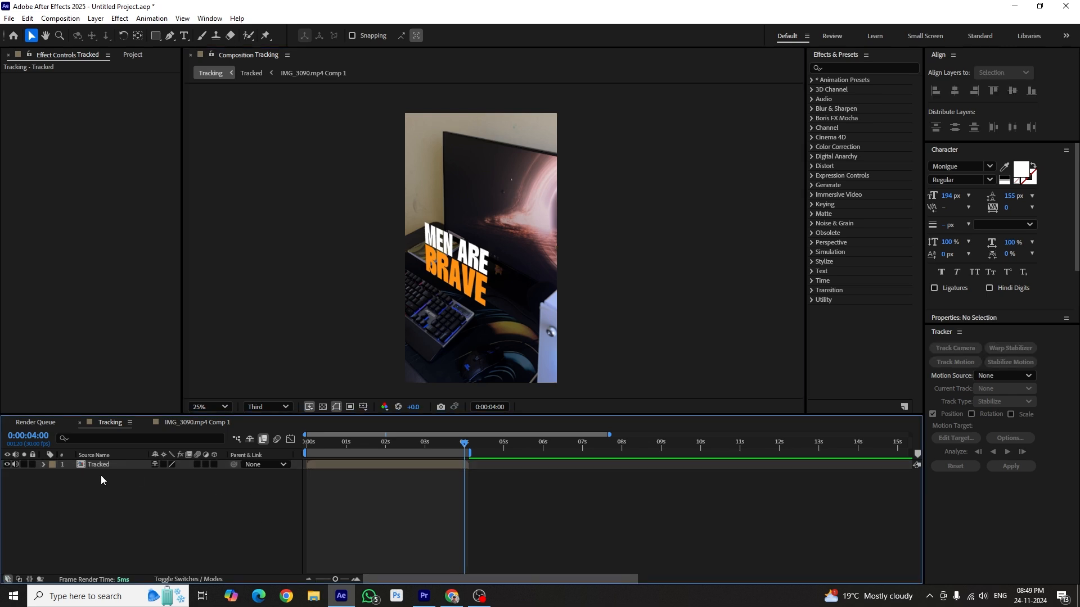
click(100, 464)
right_click(101, 464)
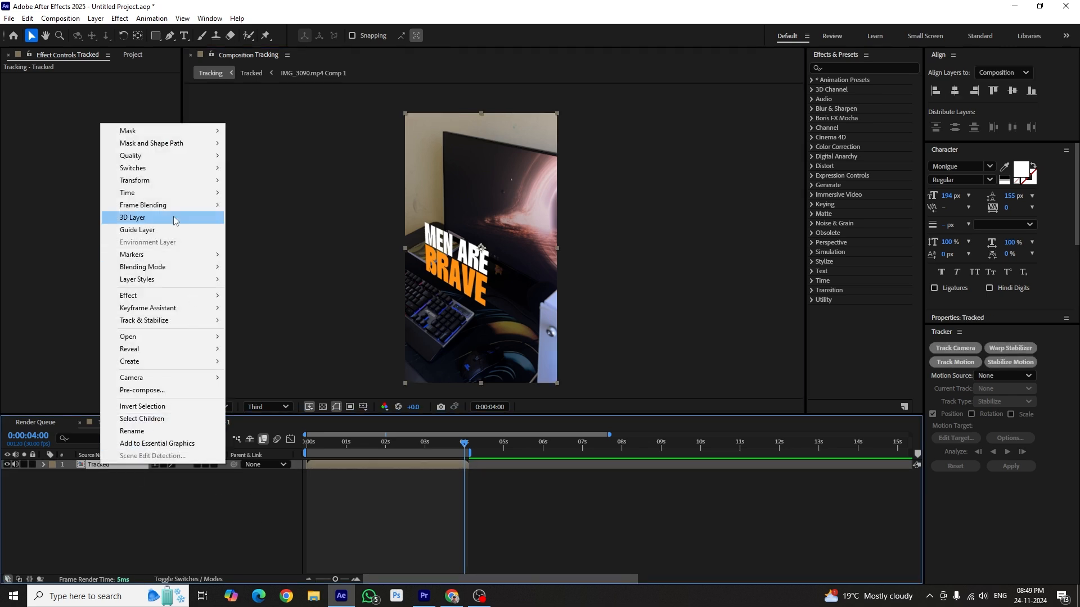
mouse_move(164, 194)
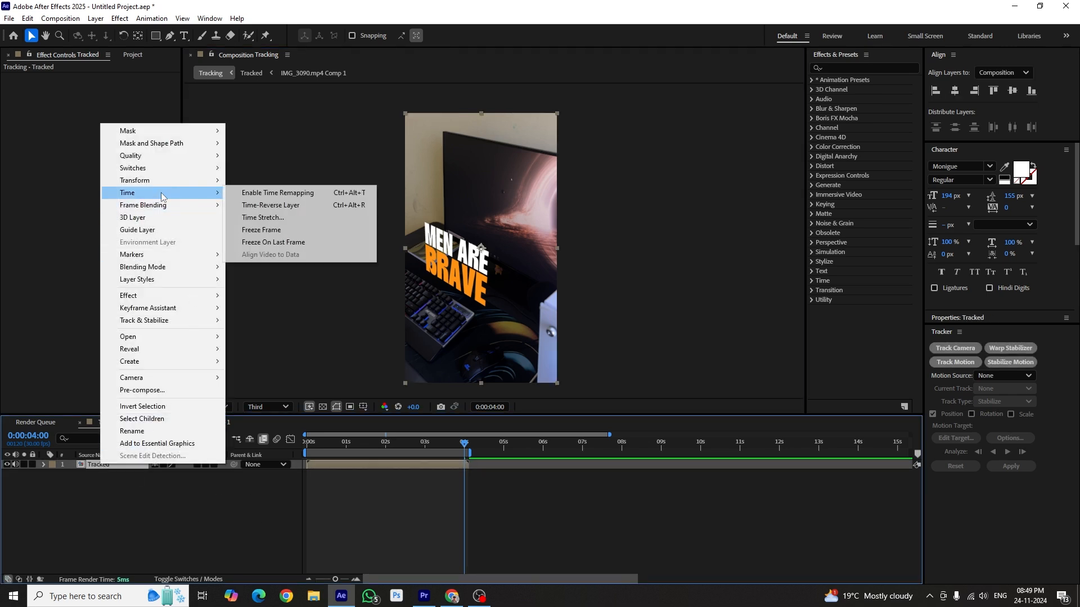
click(271, 195)
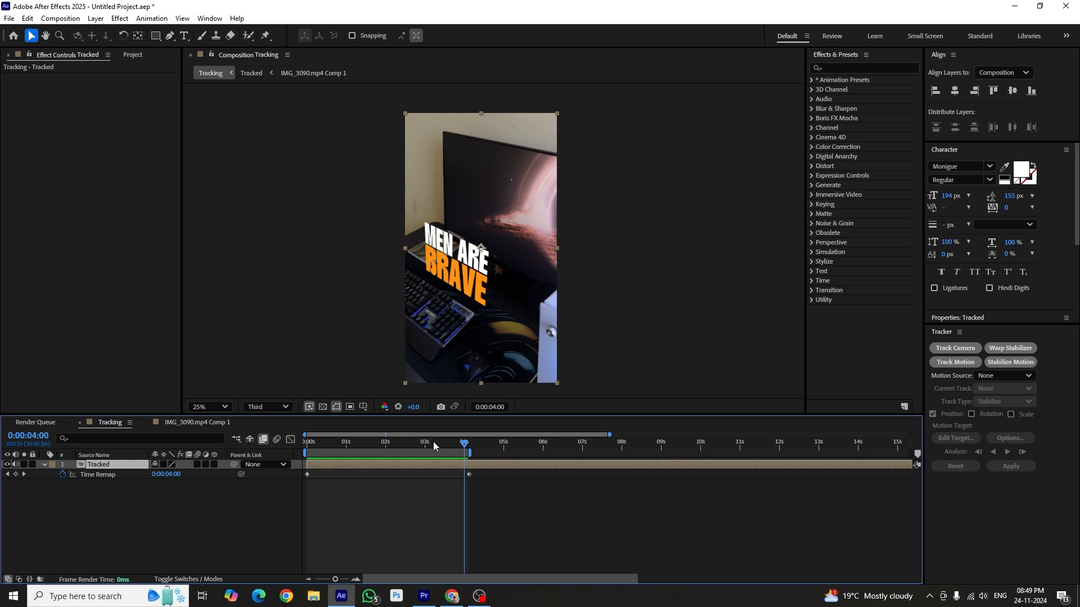
Apply Easy Ease to the first and last Time Remap keyframes and show their curve in the Graph Editor.
key(Home)
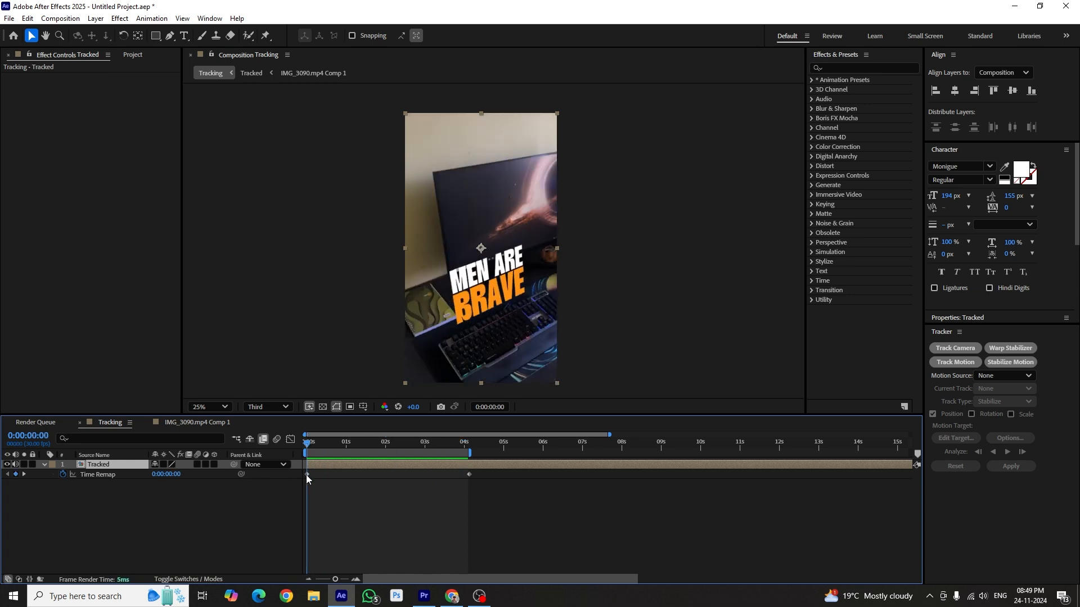
mouse_move(306, 475)
mouse_down()
mouse_move(477, 475)
mouse_move(286, 481)
mouse_up()
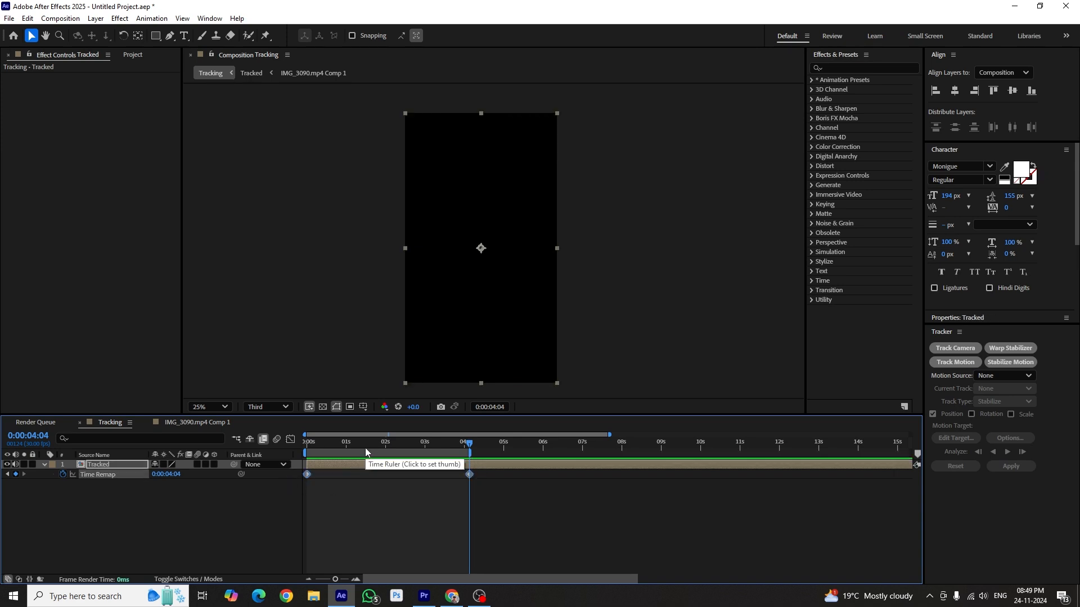
key(F9)
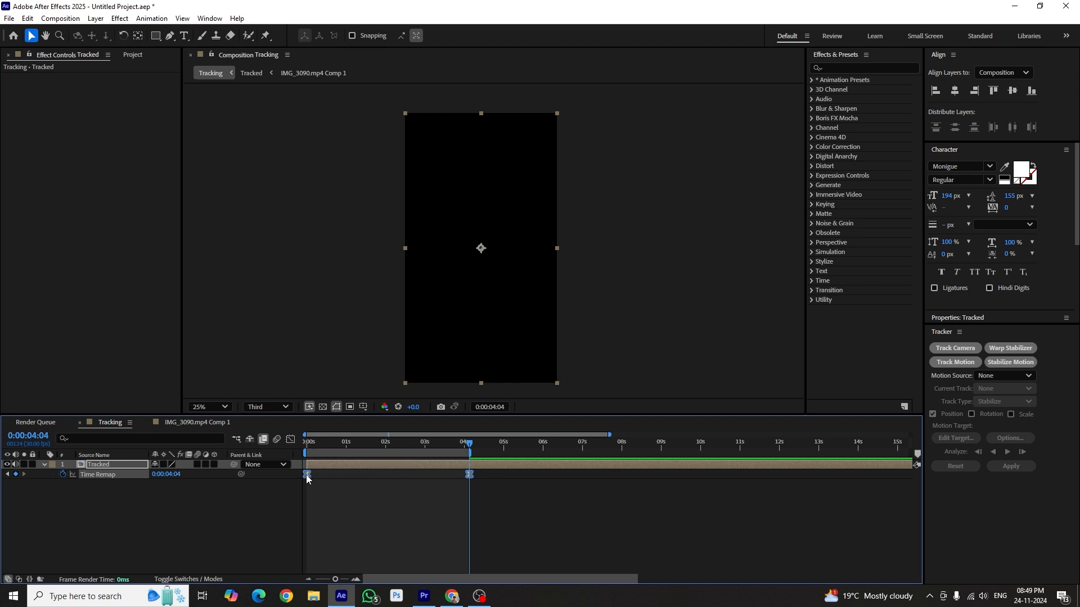
click(290, 440)
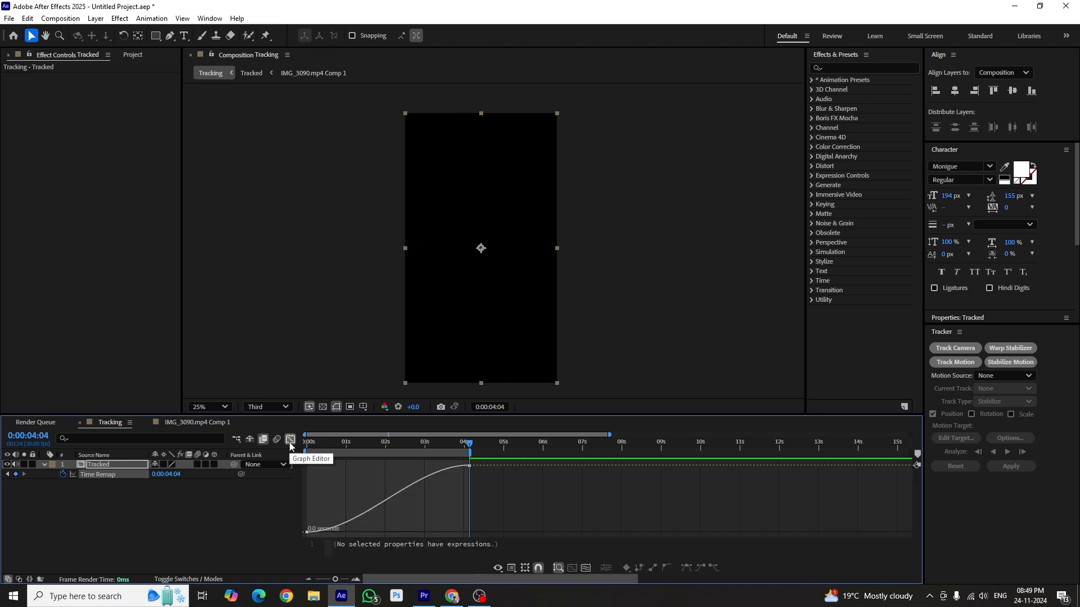
Reshape the Time Remap curve so it rises steeply at both ends and flattens through the middle.
click(307, 532)
drag(360, 533, 342, 478)
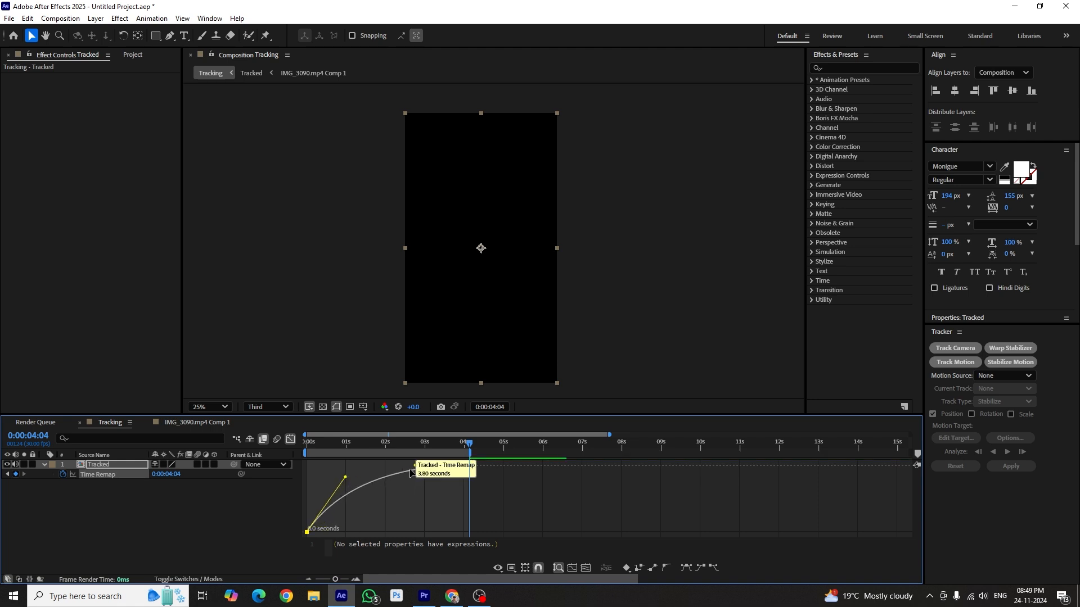
drag(415, 465, 419, 535)
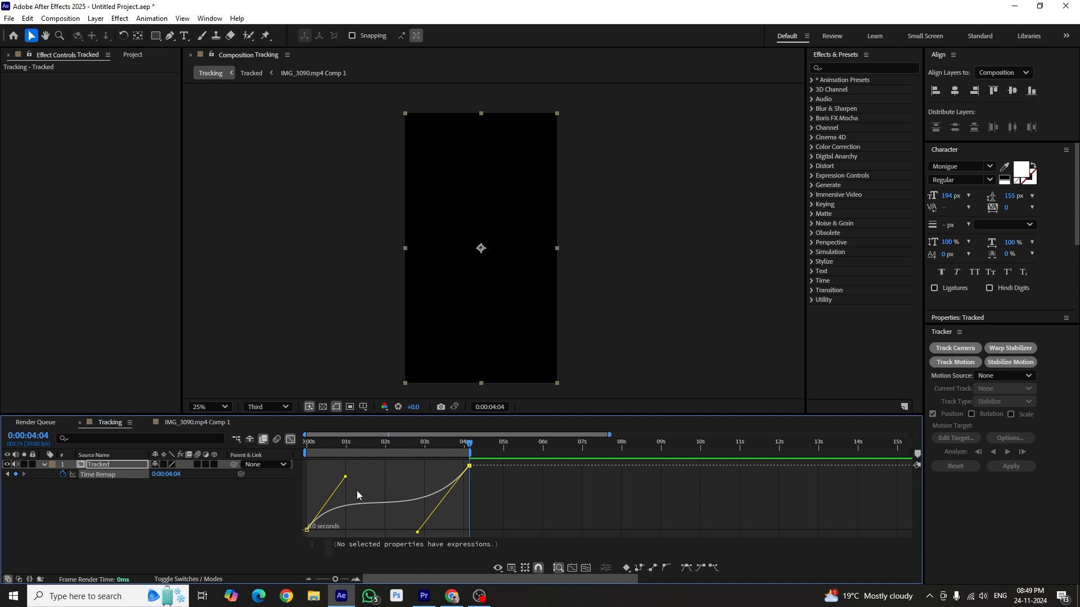
drag(345, 479, 342, 463)
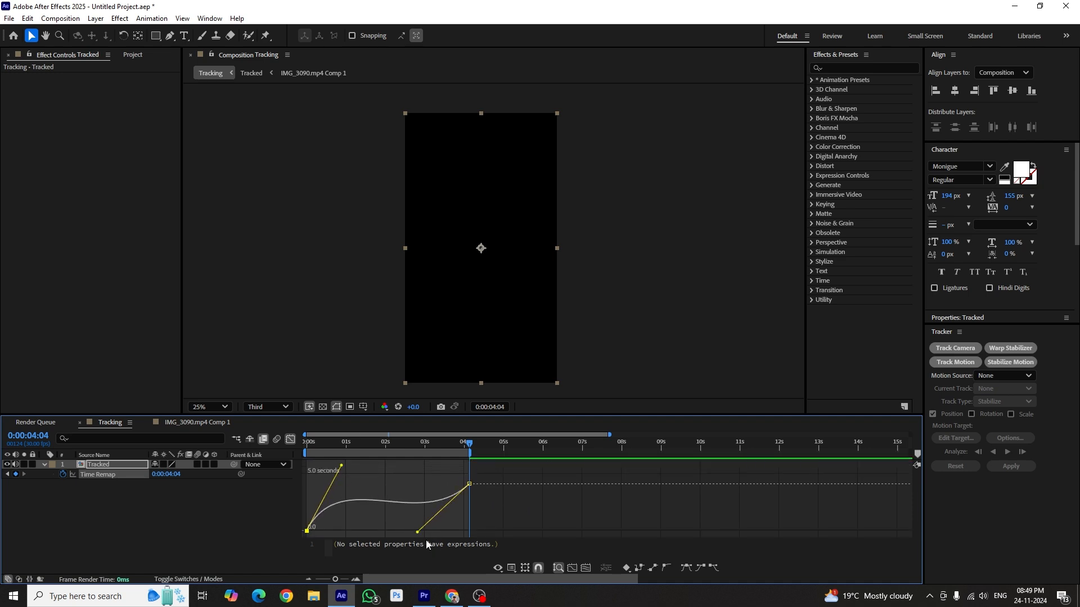
mouse_move(417, 533)
mouse_down()
mouse_move(422, 545)
mouse_move(421, 495)
mouse_move(423, 535)
mouse_move(424, 517)
mouse_up()
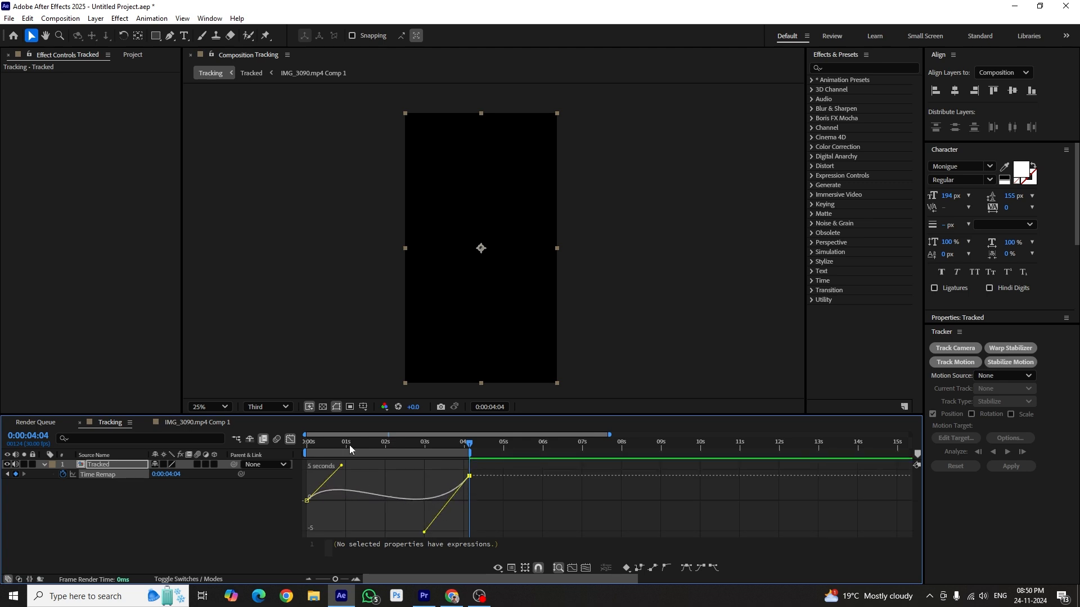
Preview the speed ramp from the start of the composition, then leave the Graph Editor.
drag(349, 444, 281, 453)
key(space)
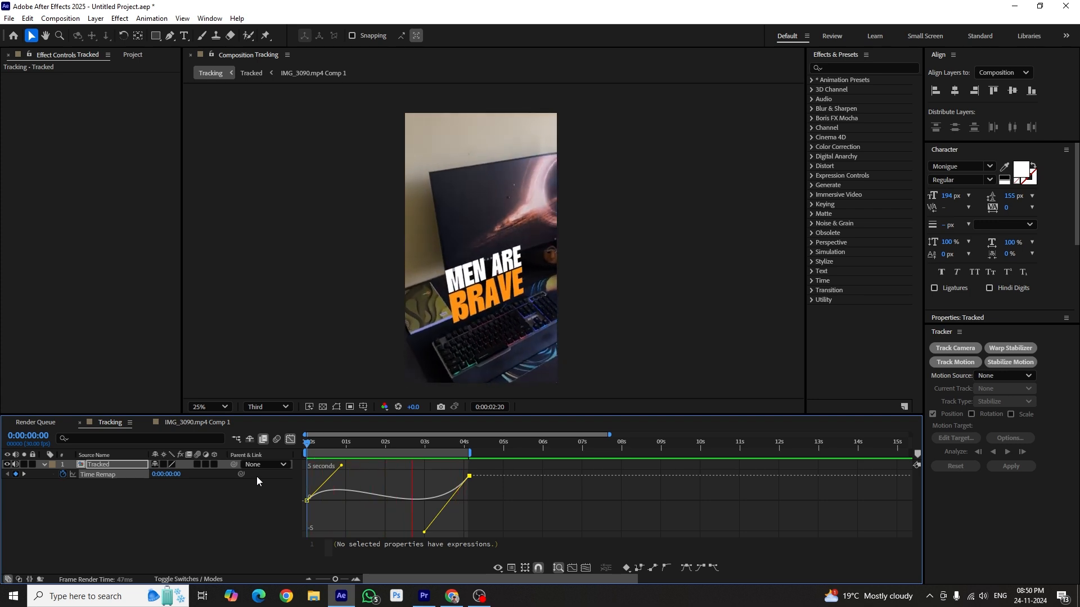
key(space)
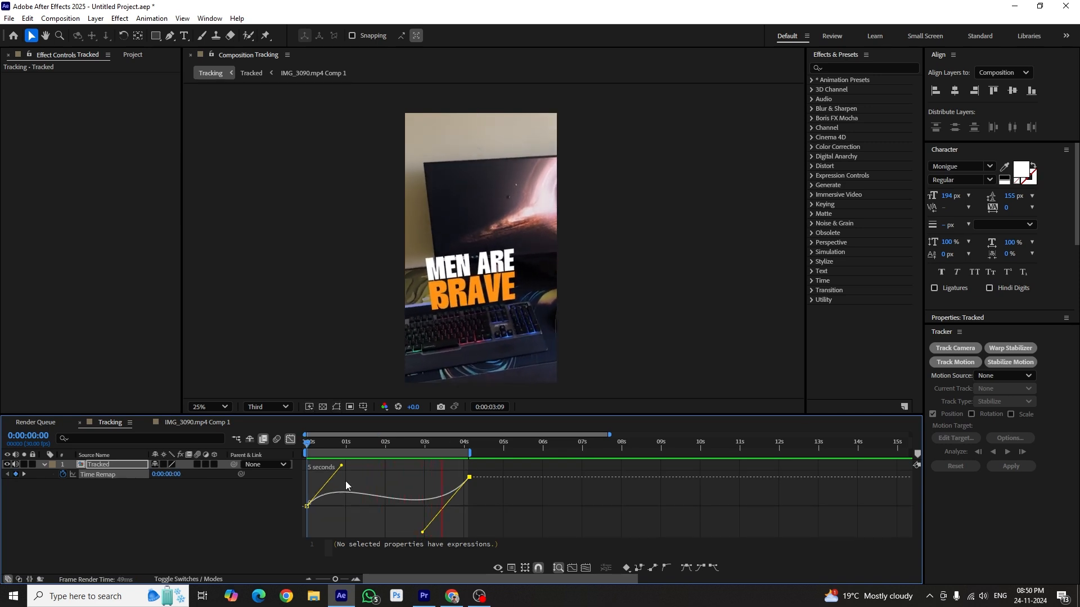
key(space)
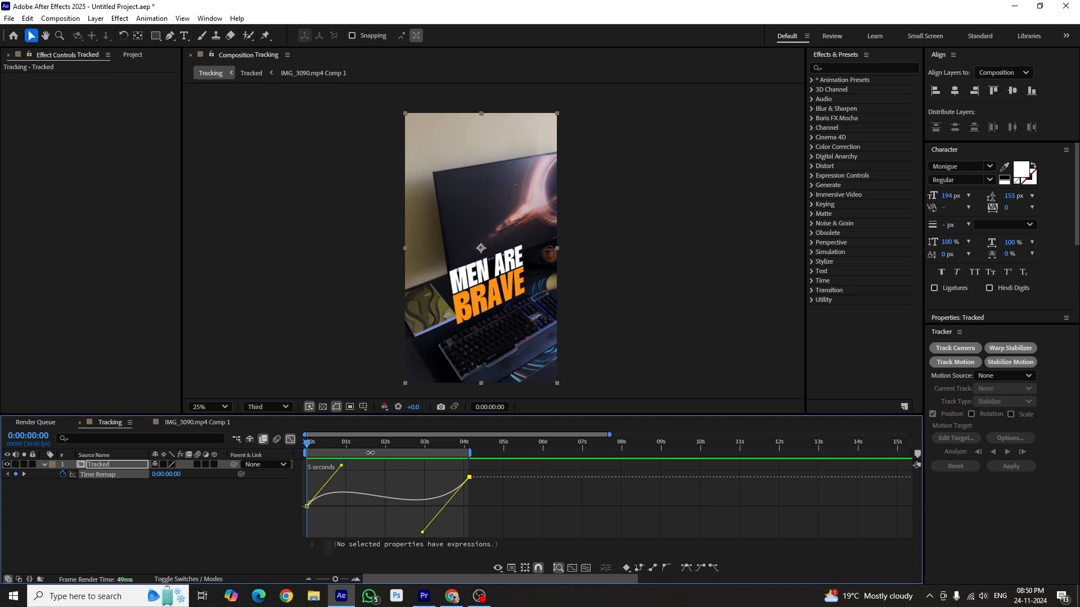
click(286, 441)
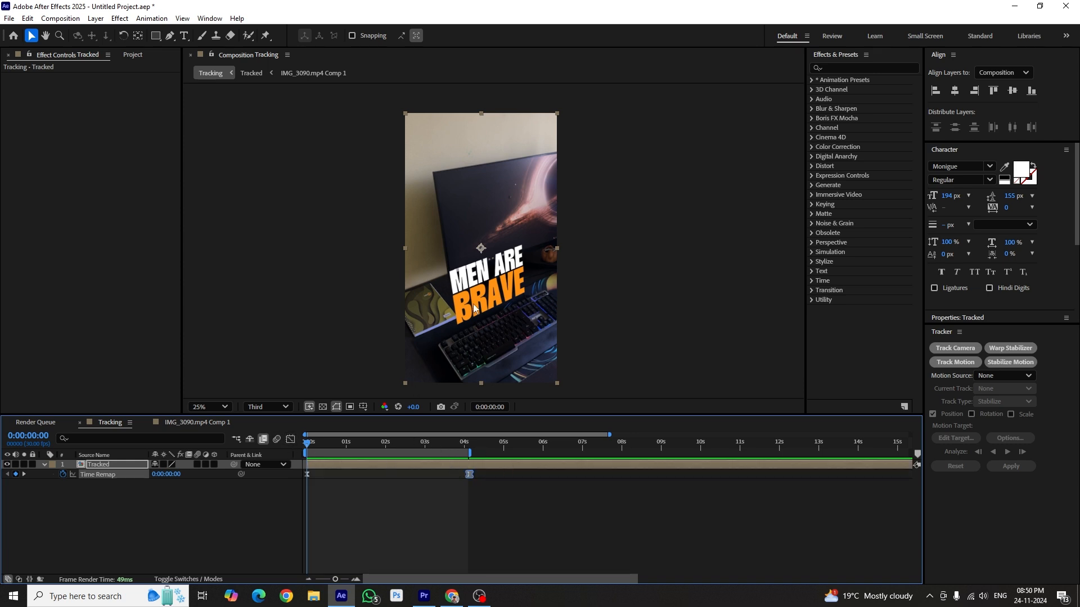
Move the last Time Remap keyframe to 0:00:02:00 and end the work area there.
click(469, 475)
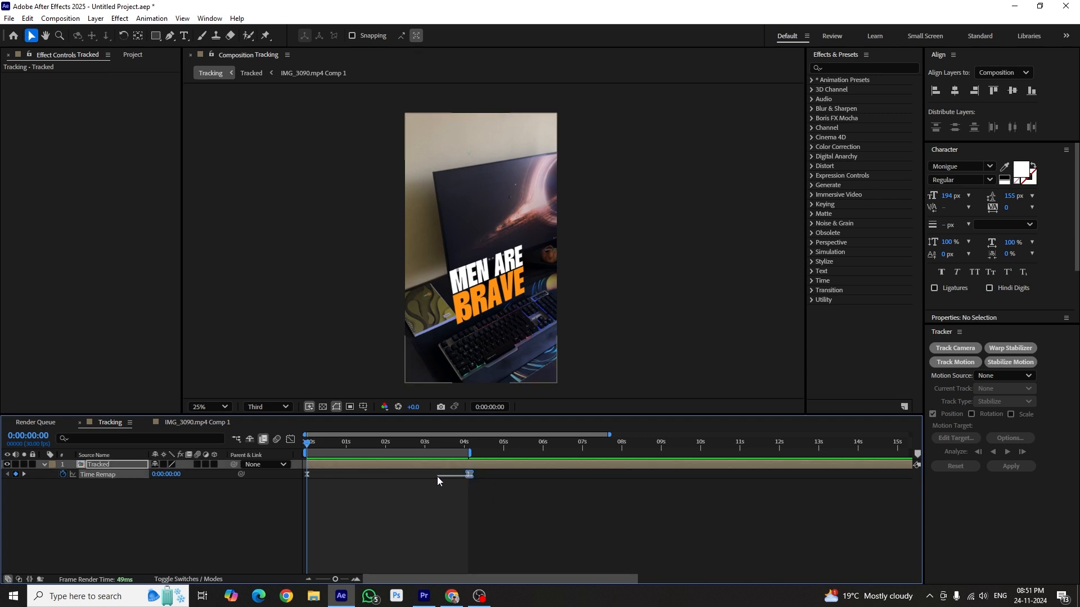
drag(437, 477, 382, 468)
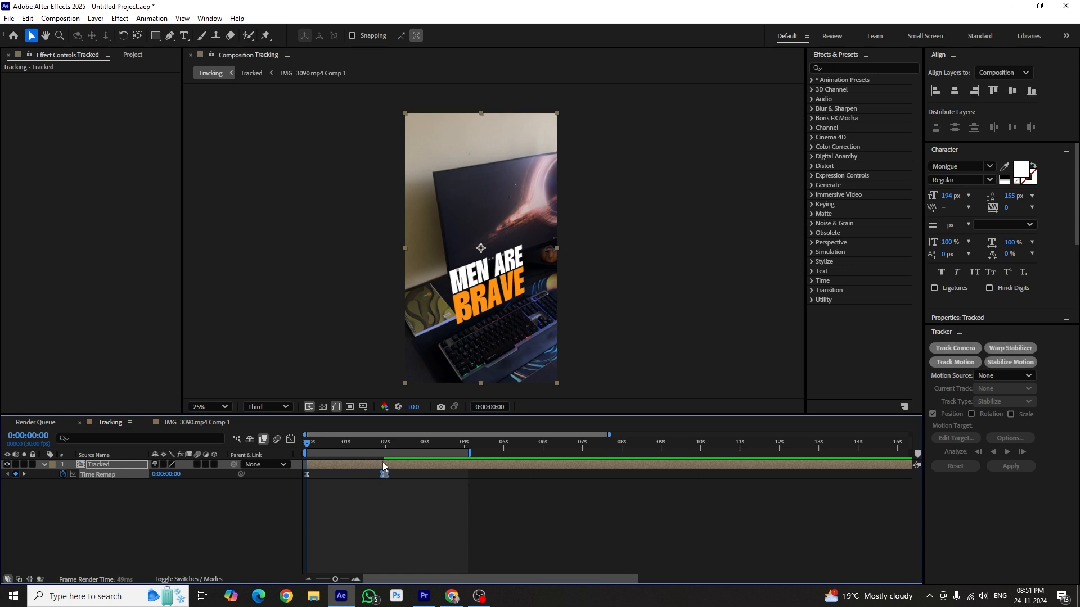
click(386, 443)
scroll(387, 475, up, 3)
scroll(467, 495, down, 3)
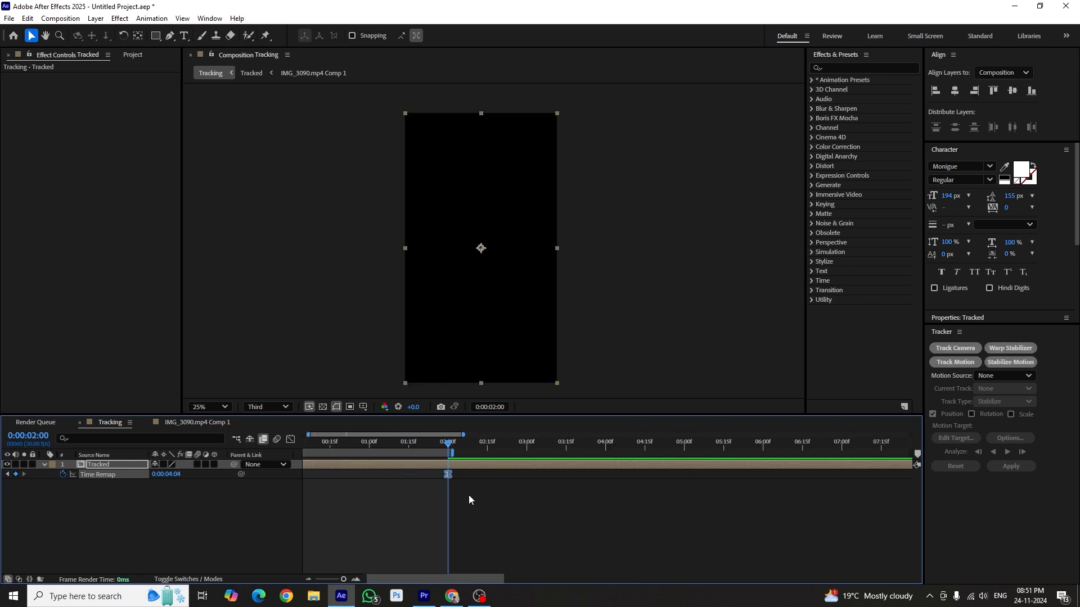
Preview the shortened two-second speed ramp from the start.
drag(388, 444, 290, 453)
key(space)
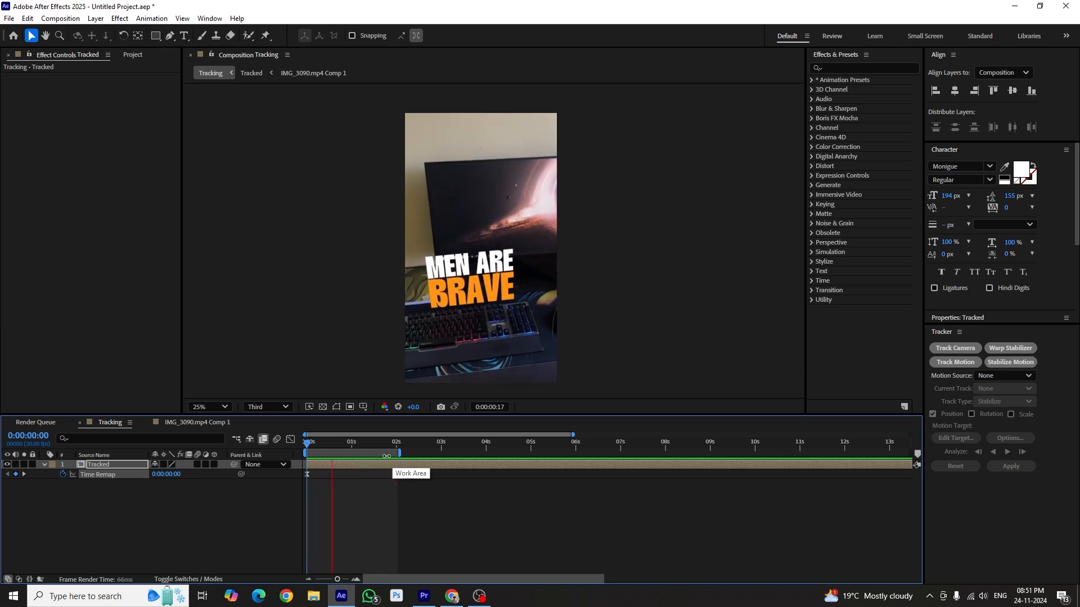
key(space)
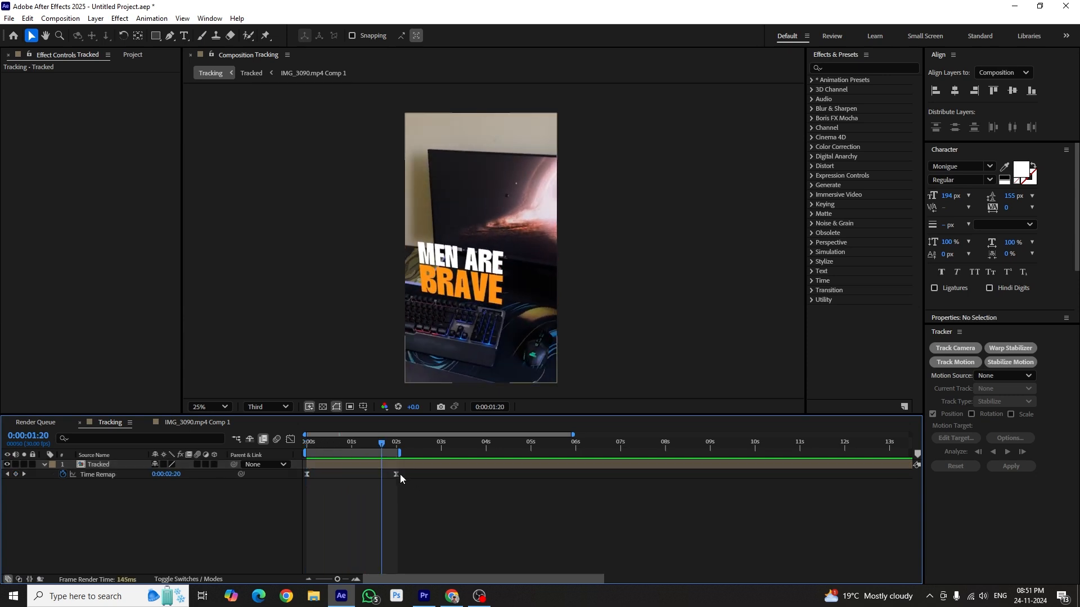
Steepen the Time Remap curve at both keyframes of the shortened ramp in the Graph Editor and preview it.
click(291, 439)
drag(332, 484, 282, 571)
drag(323, 490, 324, 444)
drag(369, 527, 376, 545)
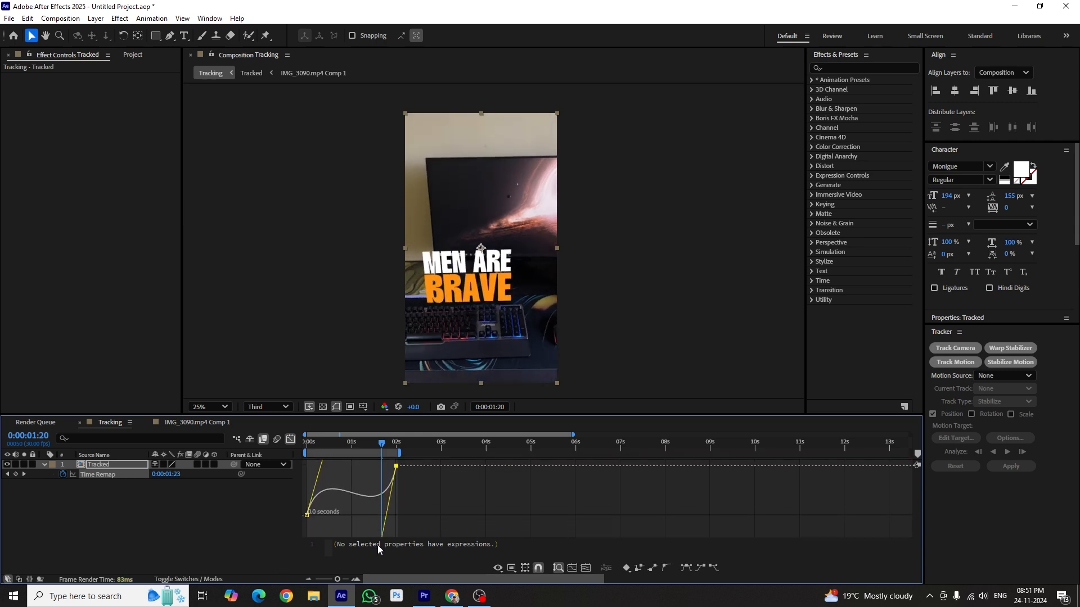
key(space)
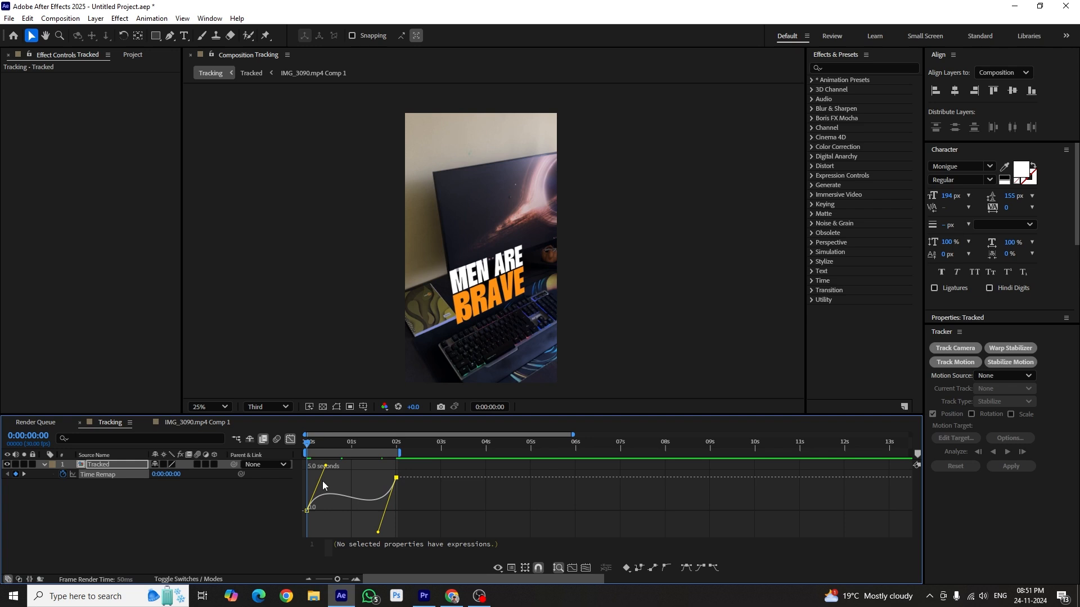
key(space)
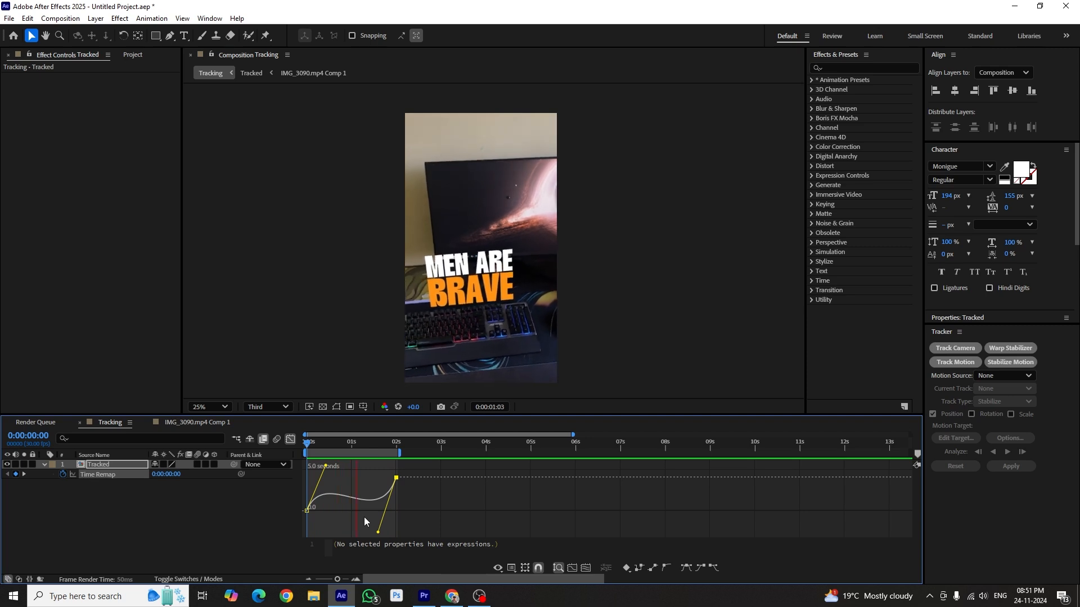
Collapse the Tracked layer, leave the Graph Editor and play the speed ramp again from the start.
click(41, 465)
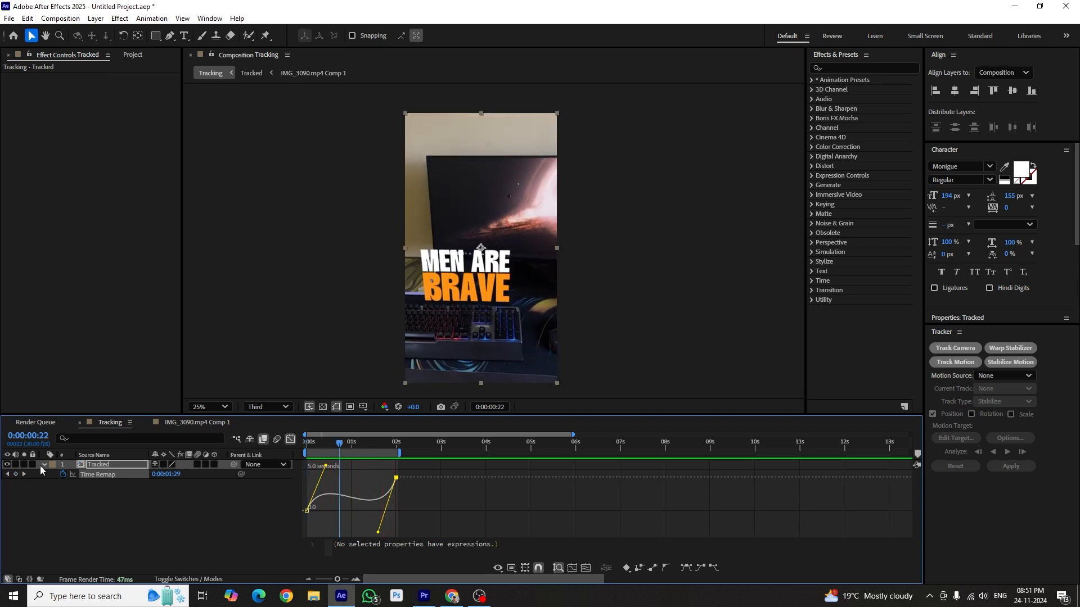
click(291, 439)
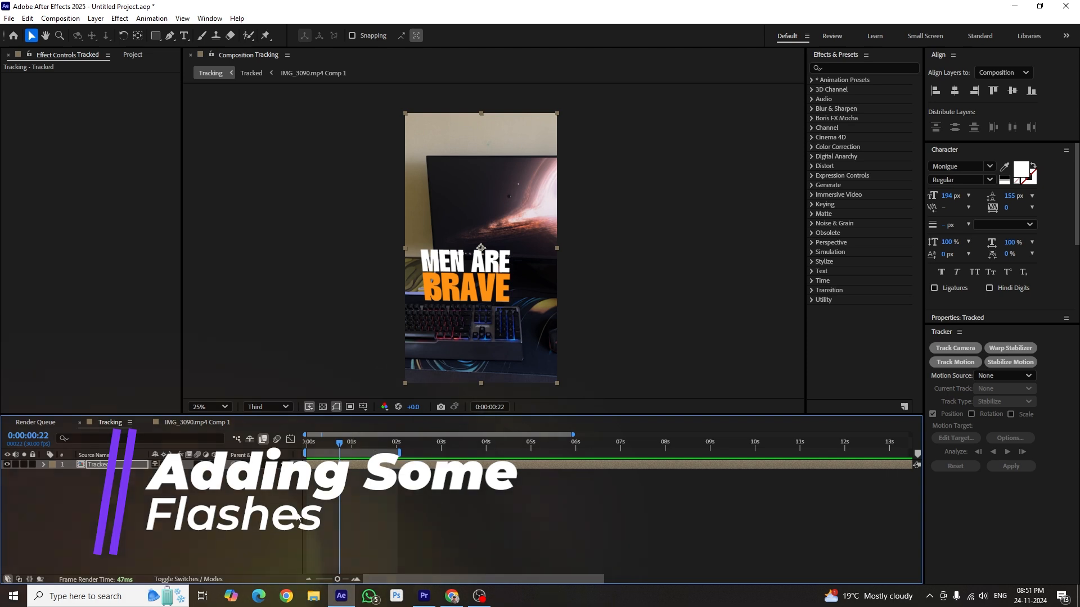
click(306, 444)
key(space)
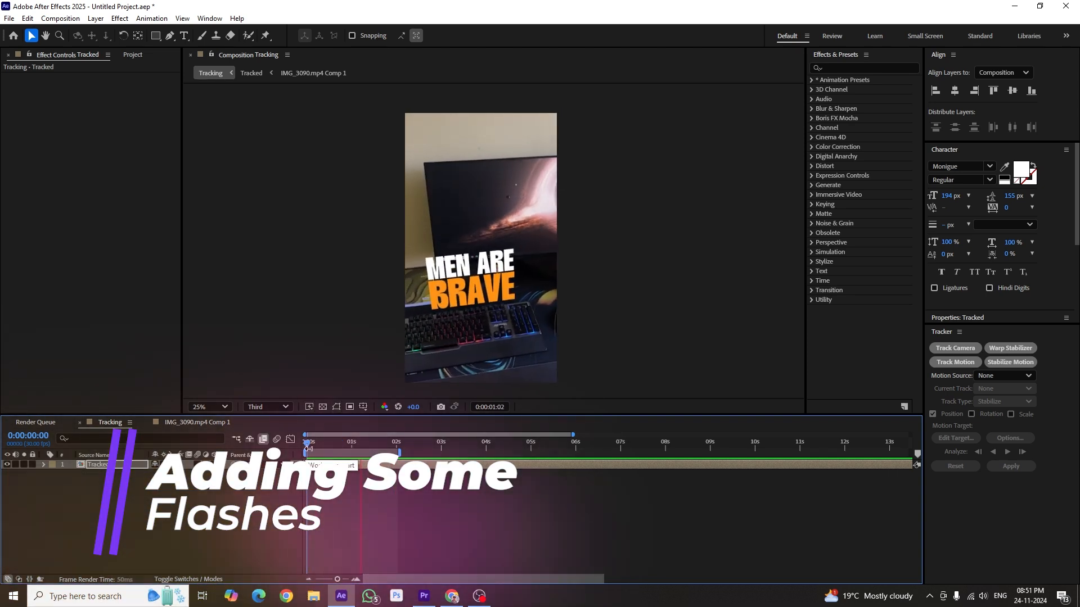
click(191, 502)
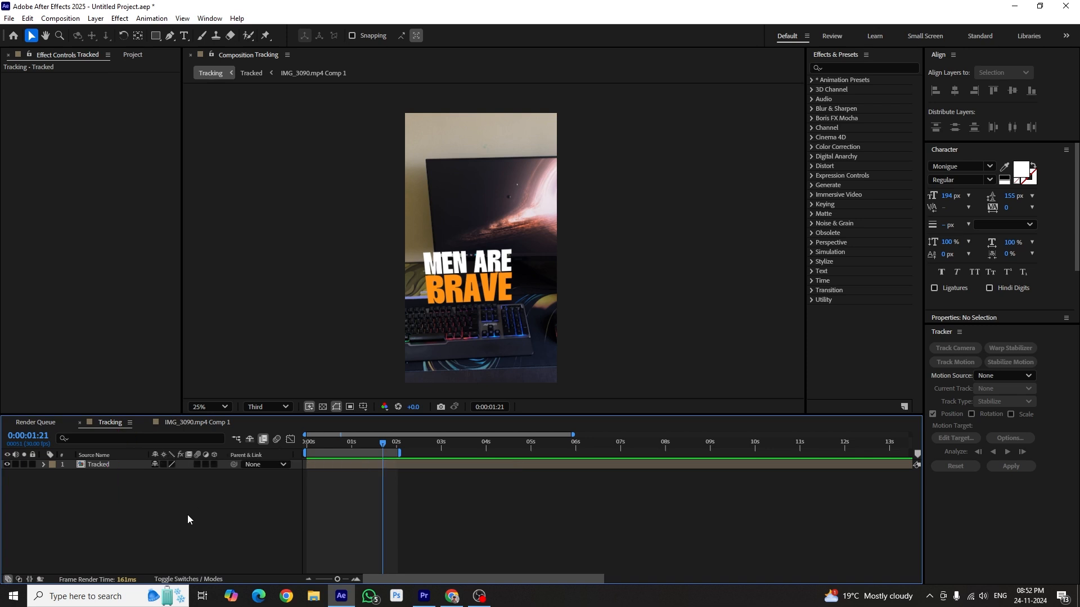
Add a new adjustment layer above the Tracked layer.
right_click(188, 515)
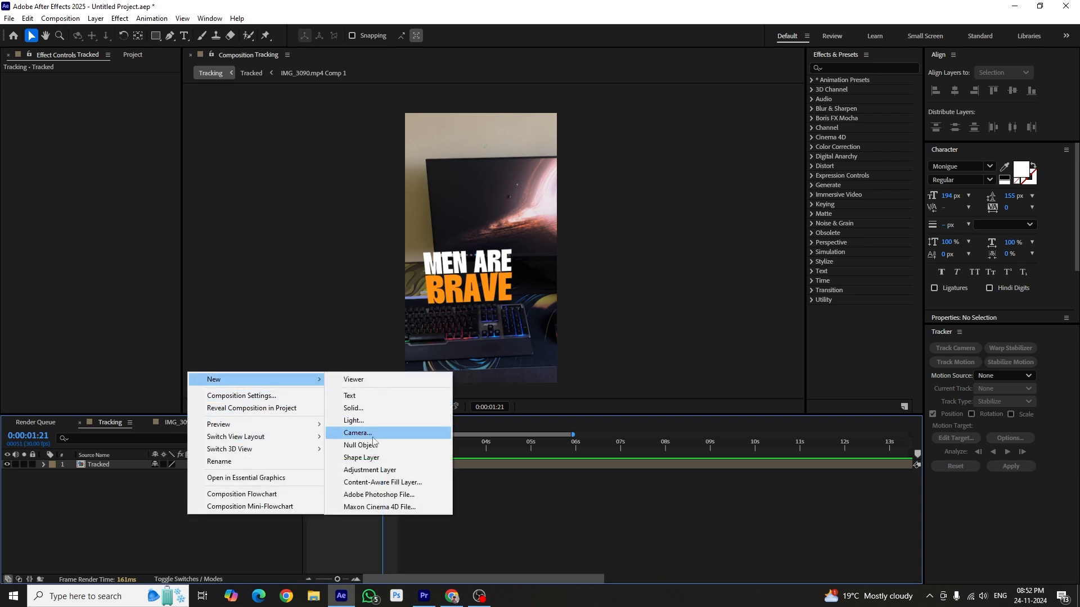
click(173, 517)
right_click(204, 513)
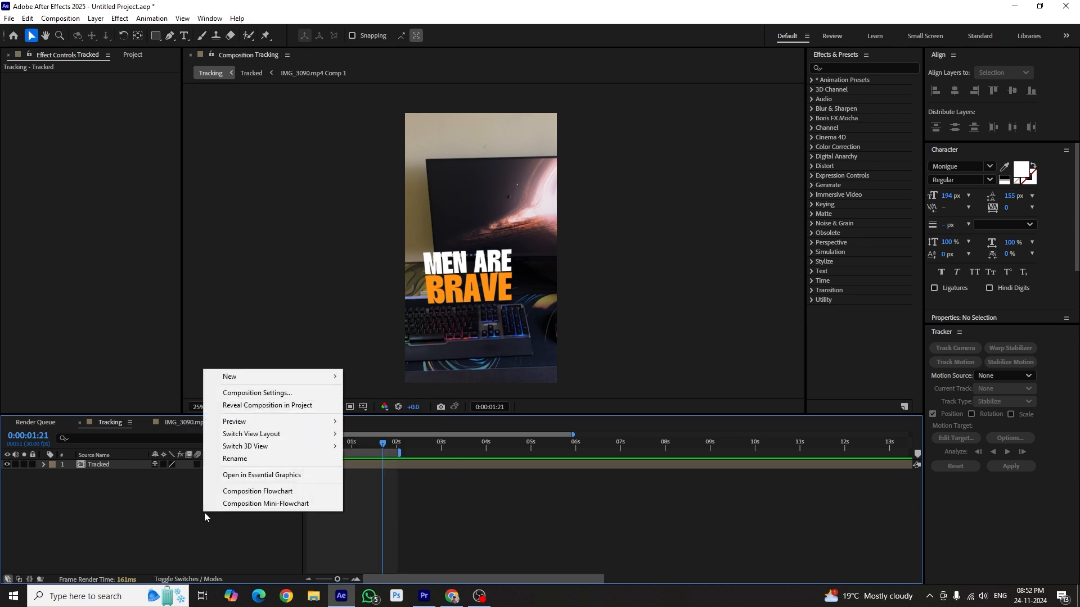
mouse_move(242, 377)
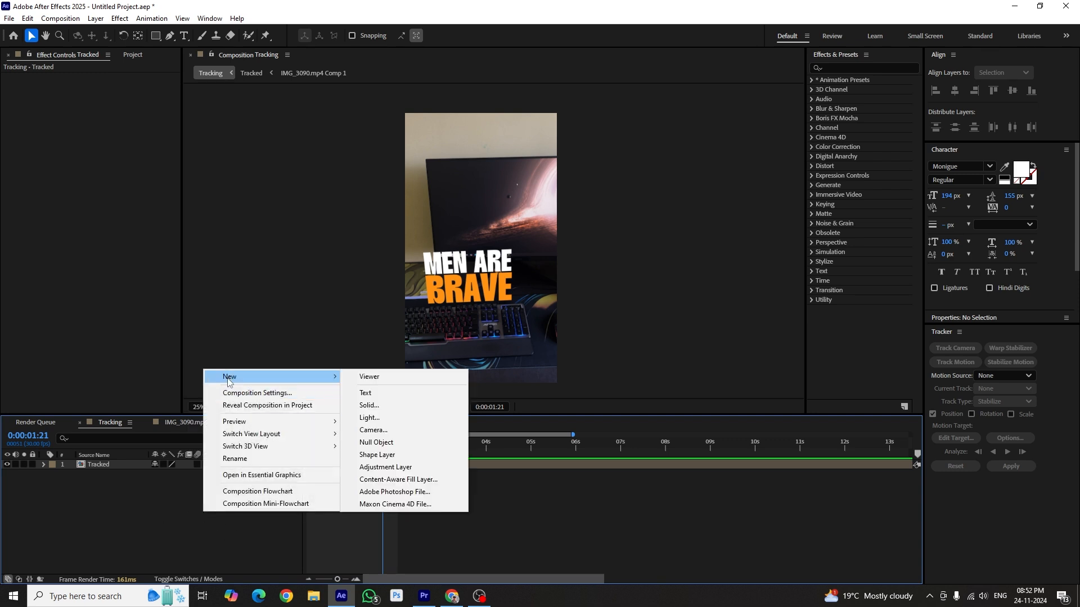
click(399, 470)
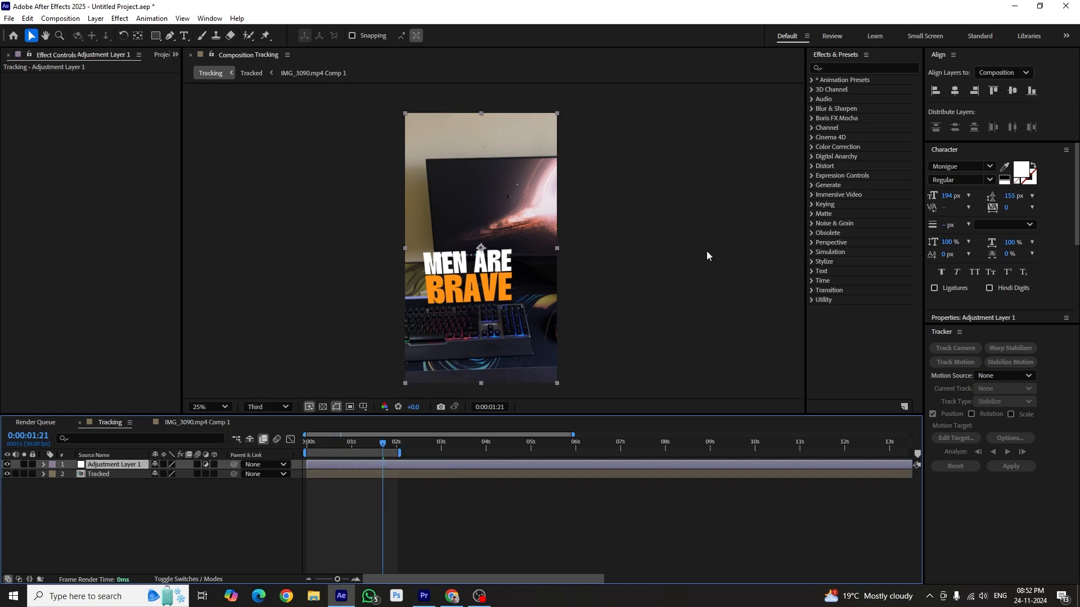
Apply the Directional Blur and Brightness & Contrast effects to the adjustment layer.
click(869, 66)
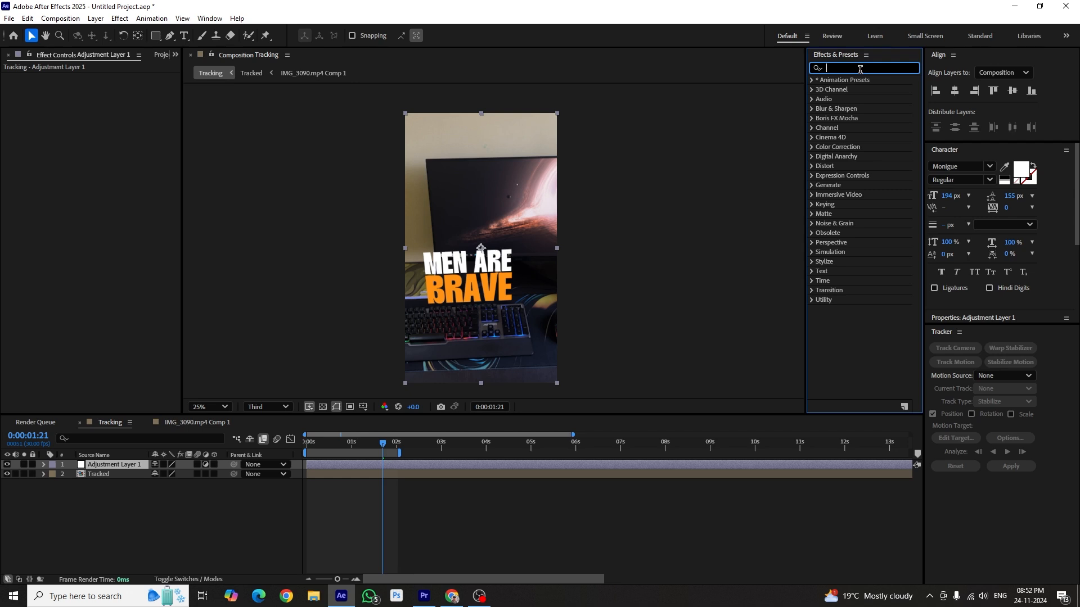
text(Direc)
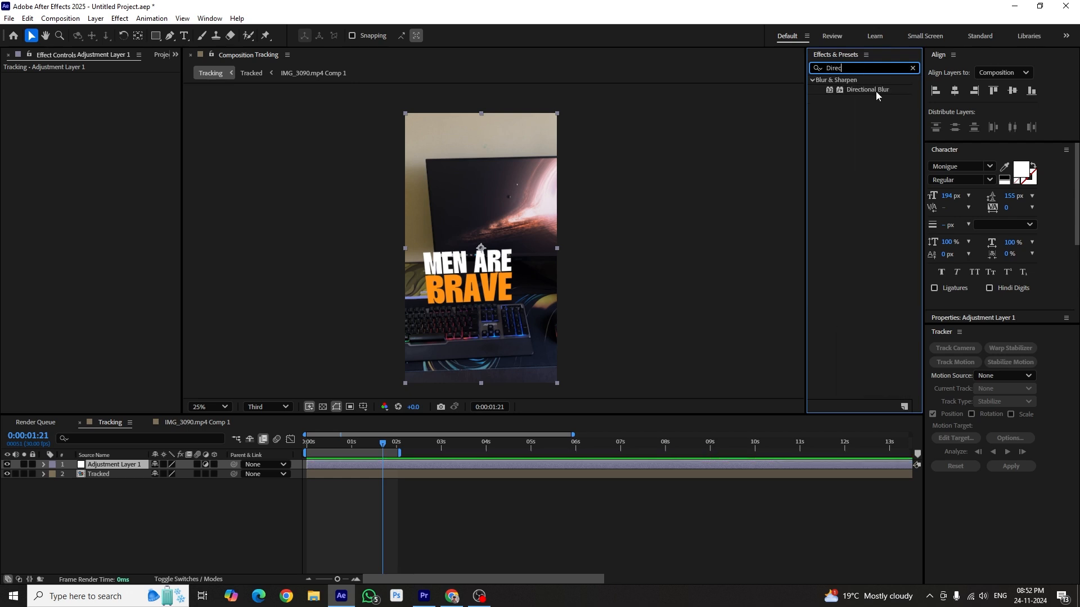
drag(876, 90, 108, 468)
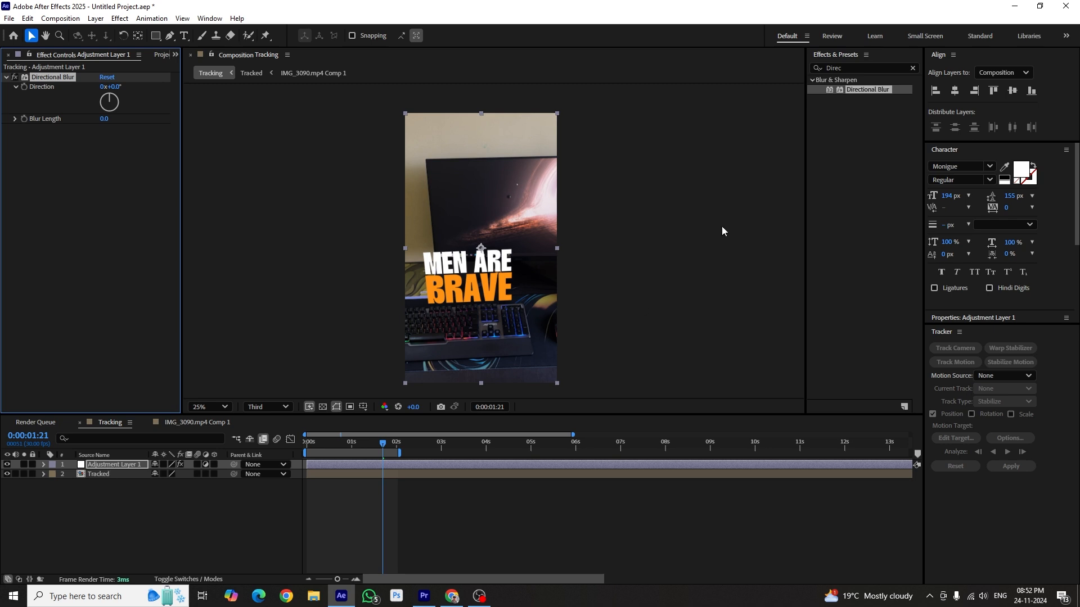
text(Bri)
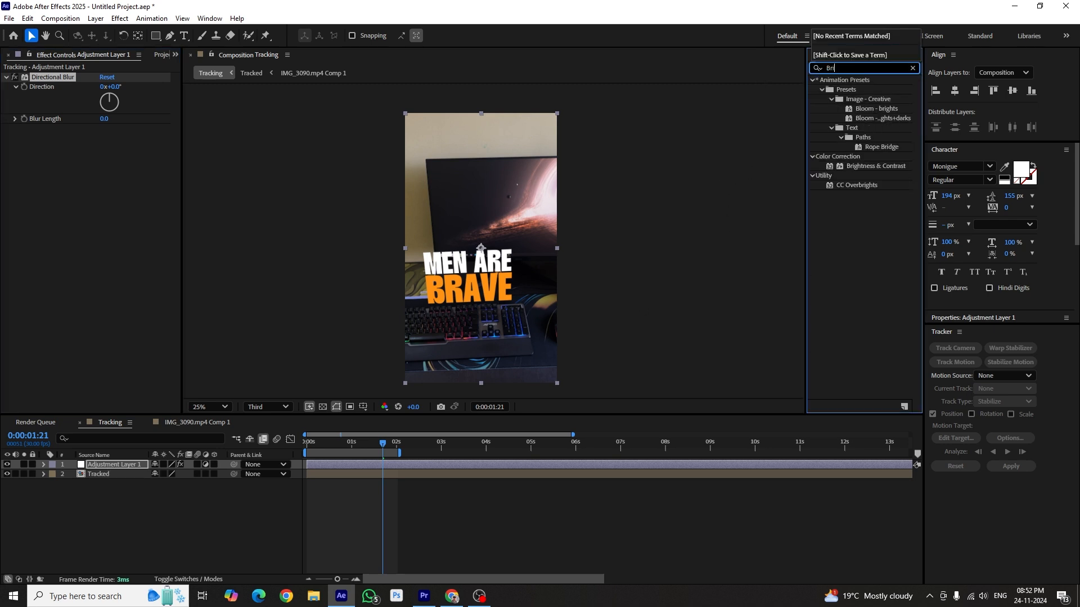
drag(871, 166, 85, 225)
Add Brightness and Blur Length keyframes at the first frame of the adjustment layer and reveal them in the timeline.
key(Home)
key(=)
key(=)
key(=)
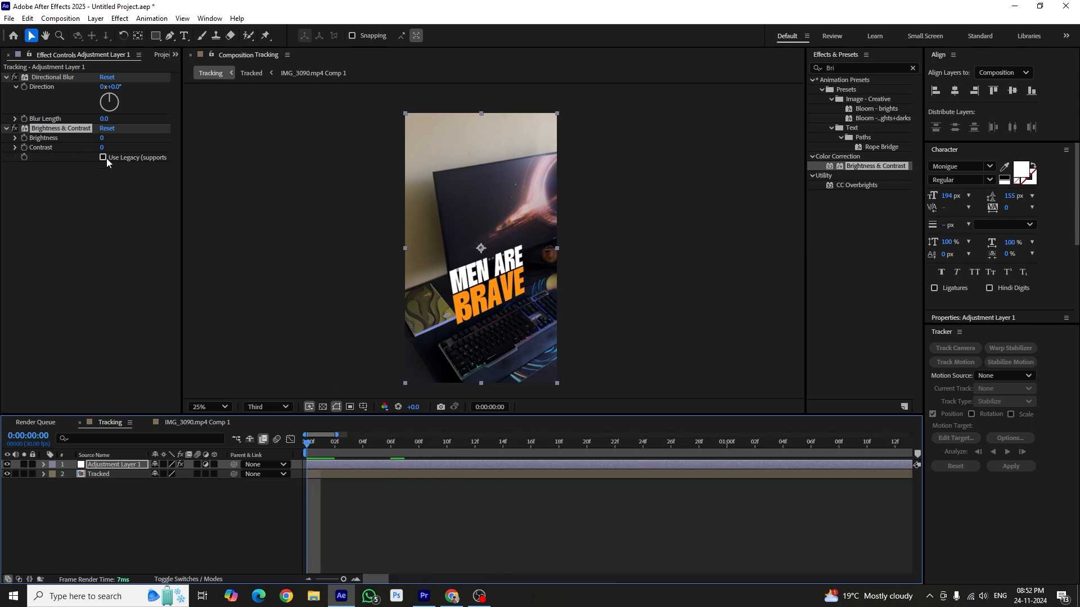
click(25, 137)
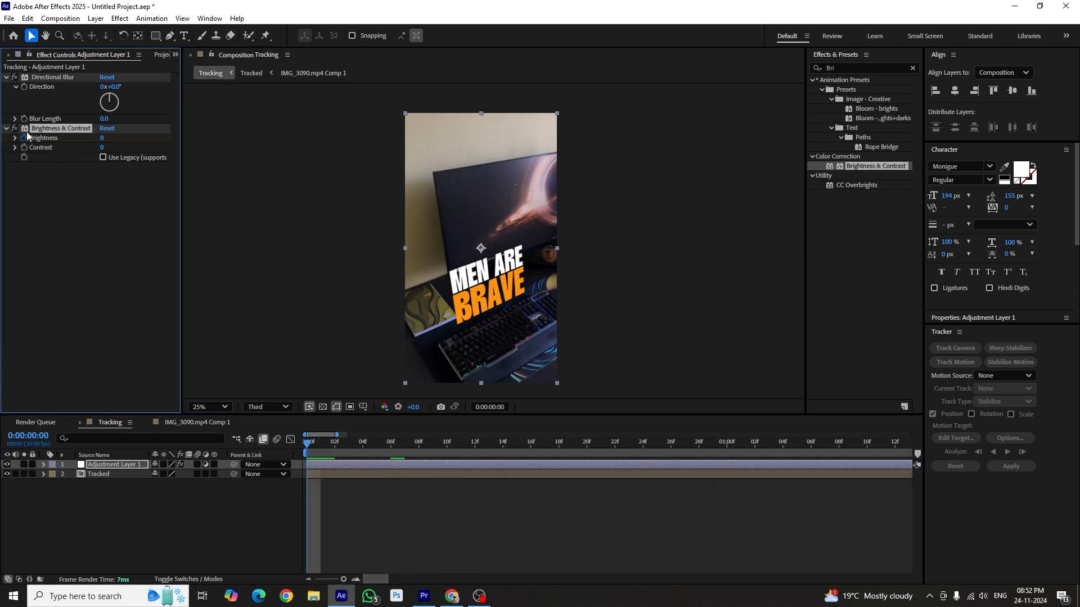
click(26, 117)
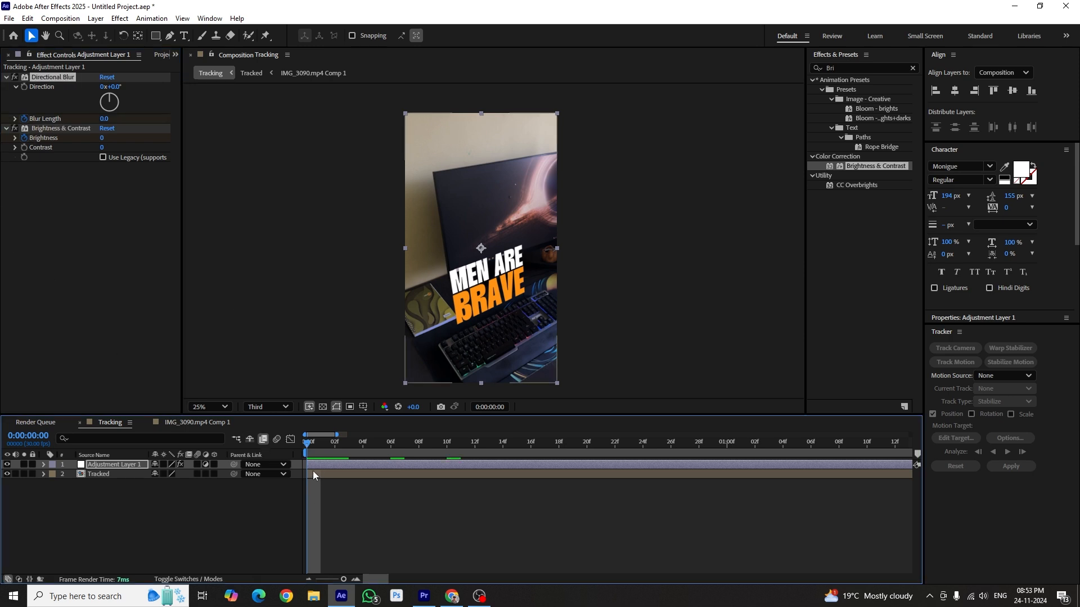
key(u)
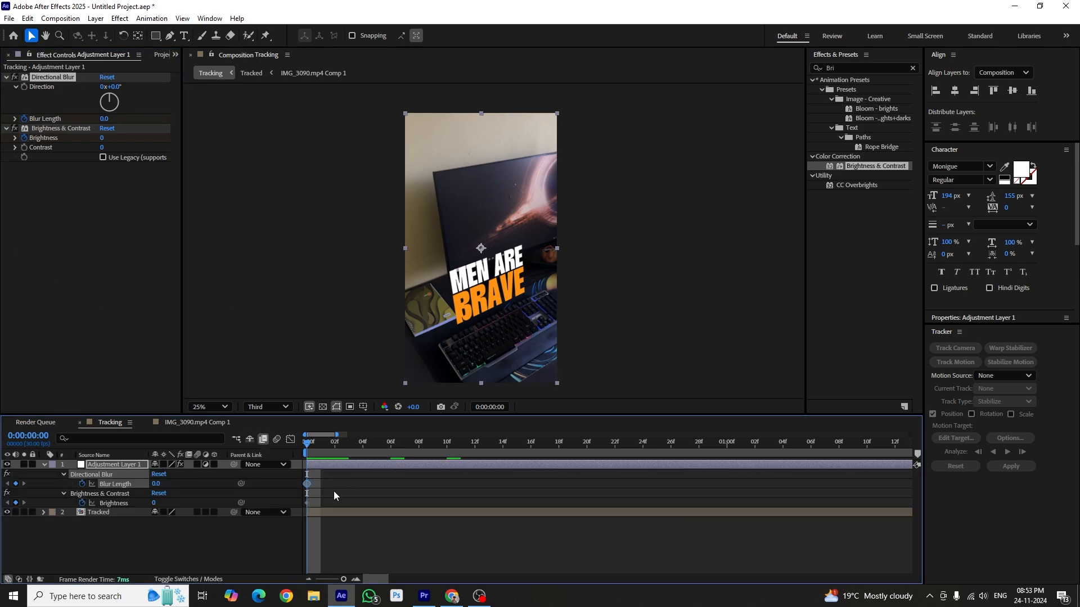
Move both keyframes to frame 8, and at the first frame set Brightness to 103, Blur Length to 37 and Direction to 33°.
drag(331, 476, 420, 502)
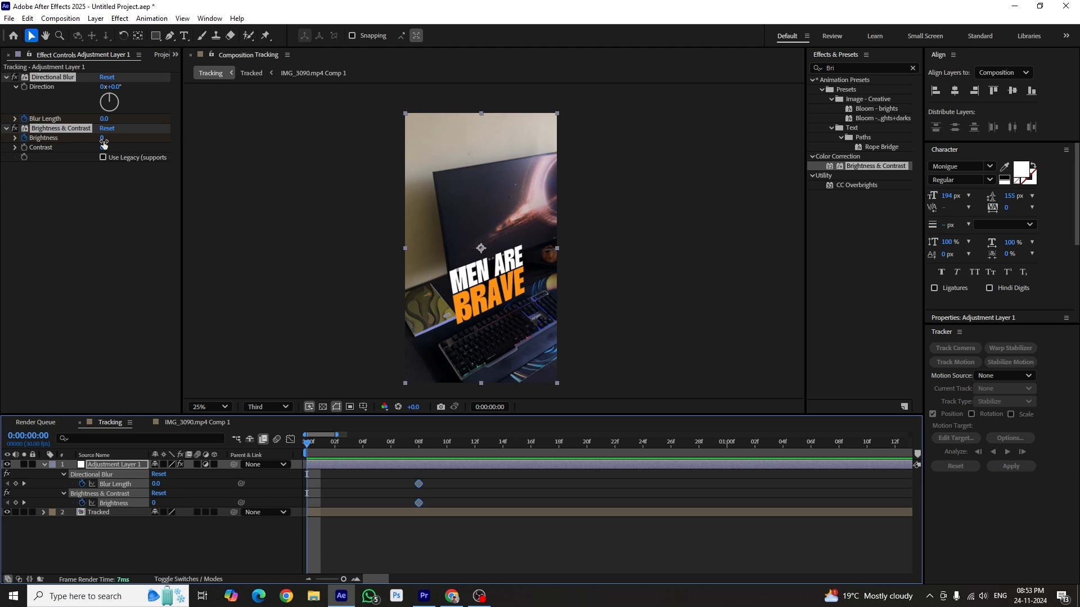
drag(102, 138, 161, 140)
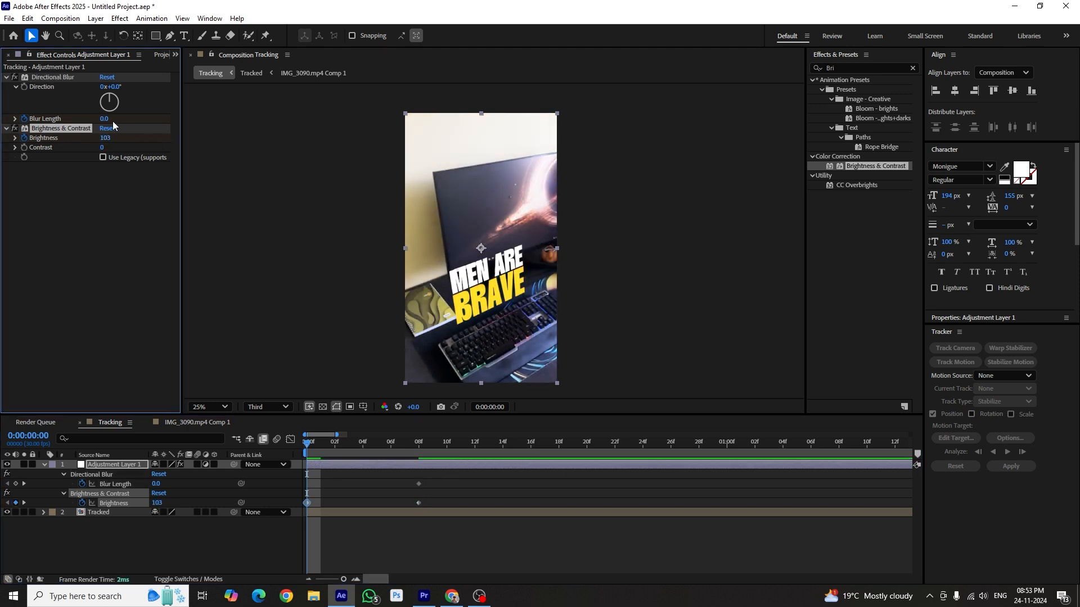
drag(104, 118, 137, 90)
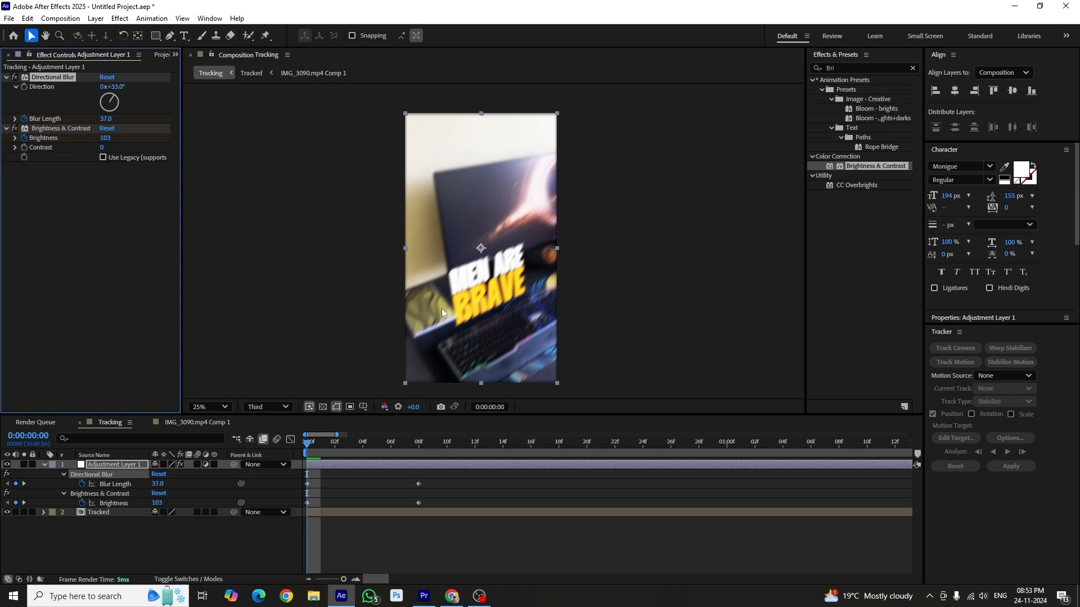
Set Brightness to 111 at the first frame and apply Easy Ease to all Blur Length and Brightness keyframes.
drag(105, 138, 111, 138)
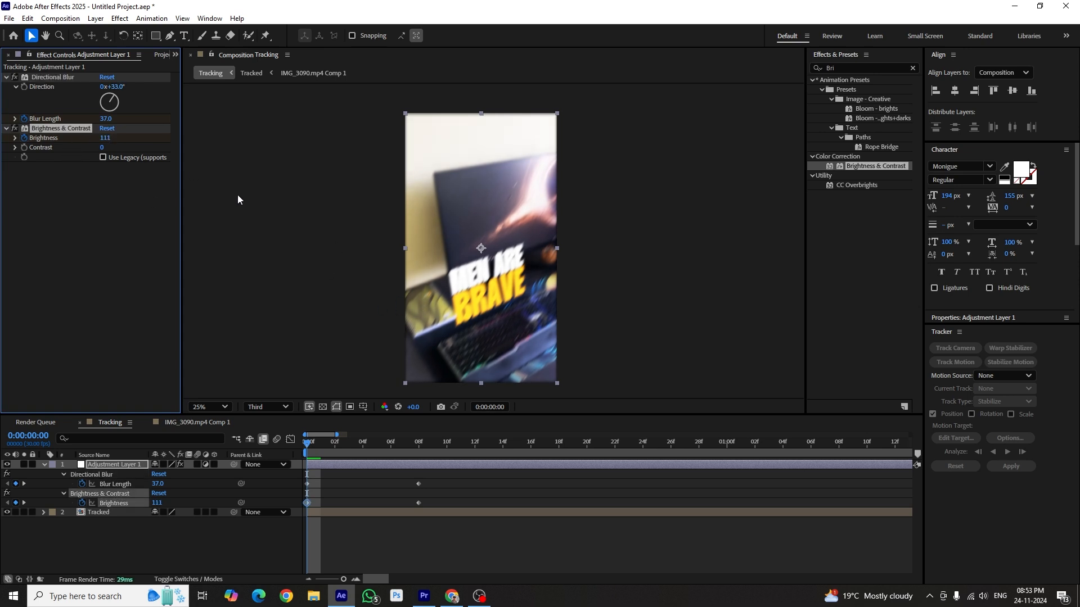
drag(433, 481, 318, 510)
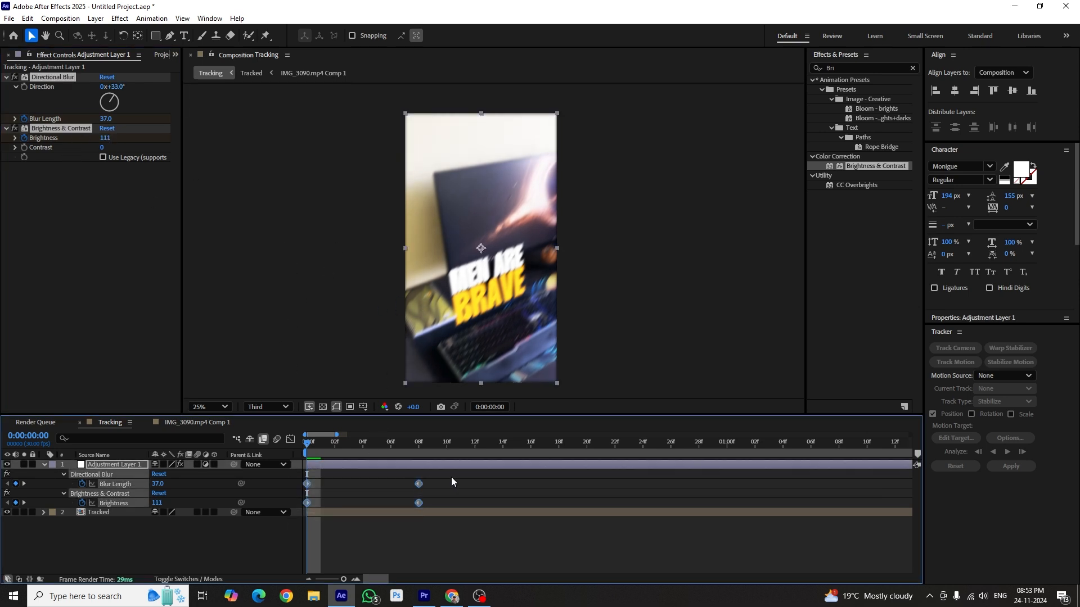
drag(451, 477, 296, 515)
key(F9)
Reshape the Blur Length and Brightness curves in the speed graph by pulling their ease handles toward the first keyframe.
click(291, 443)
right_click(447, 485)
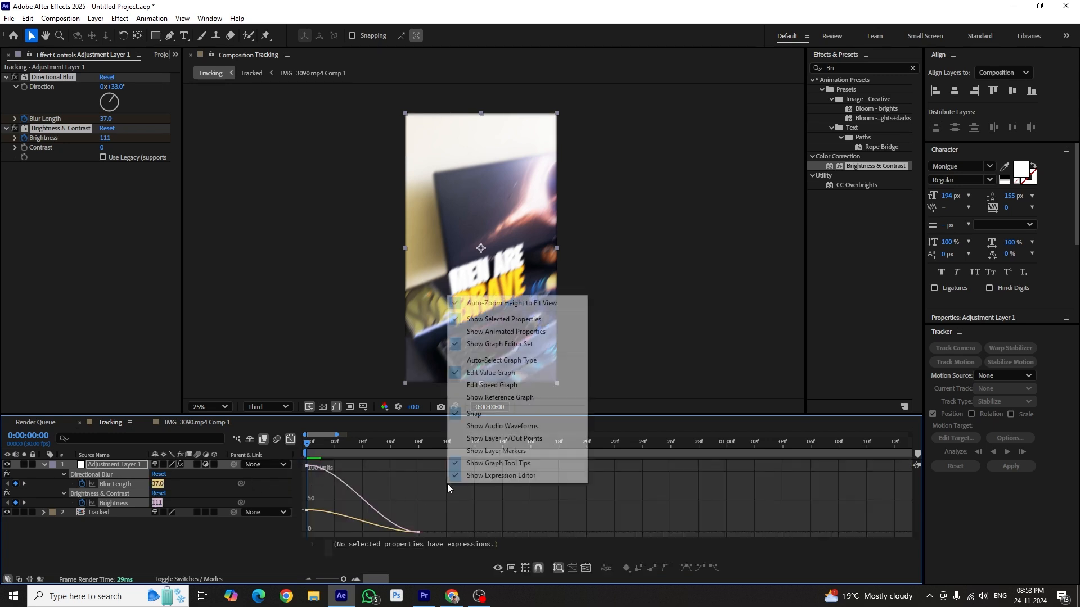
right_click(400, 481)
click(450, 372)
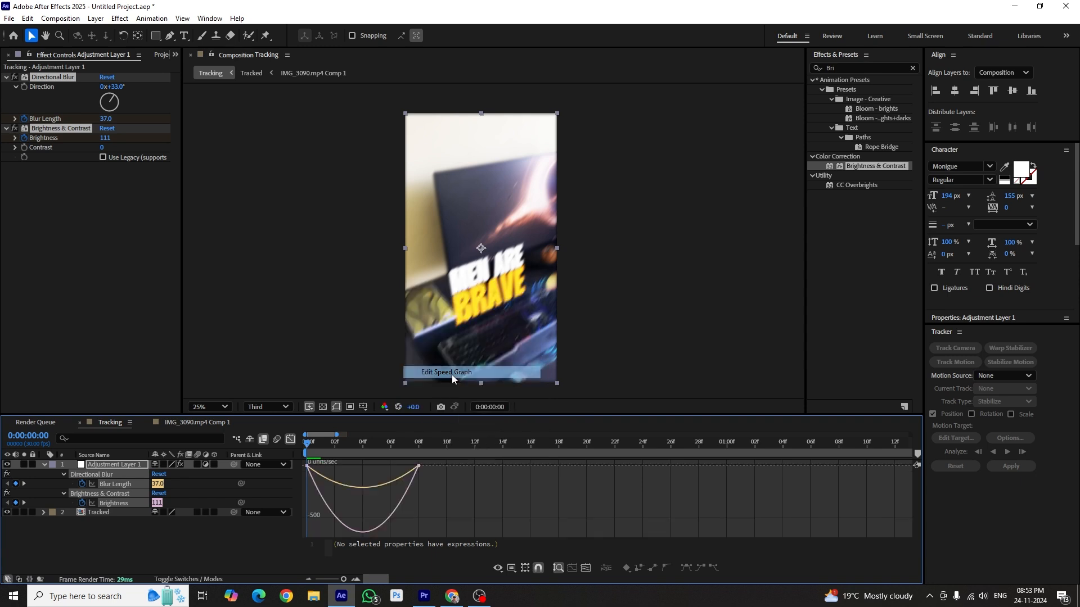
drag(456, 460, 310, 519)
drag(400, 466, 298, 502)
click(290, 439)
Move the current time to 0:00:01:20, near the end of the work area.
scroll(307, 499, up, 3)
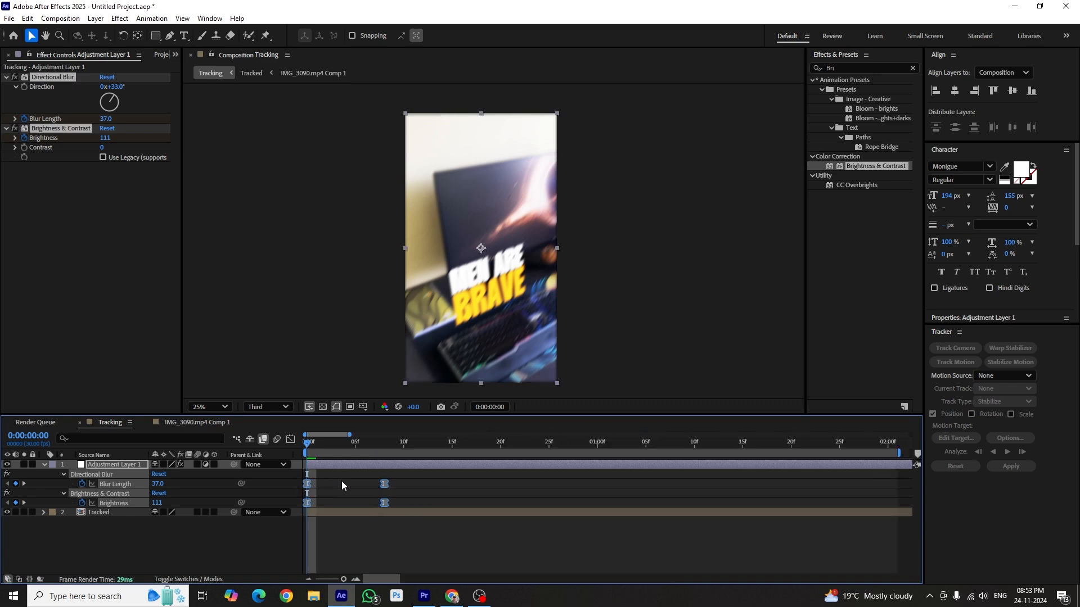
key(minus)
click(542, 447)
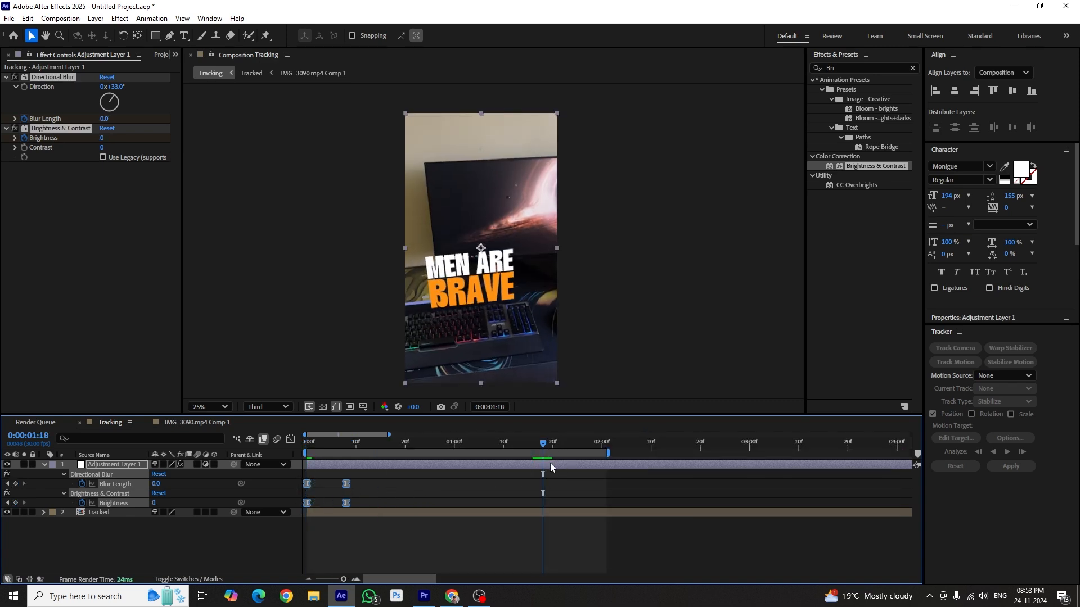
key(equal)
drag(542, 447, 560, 445)
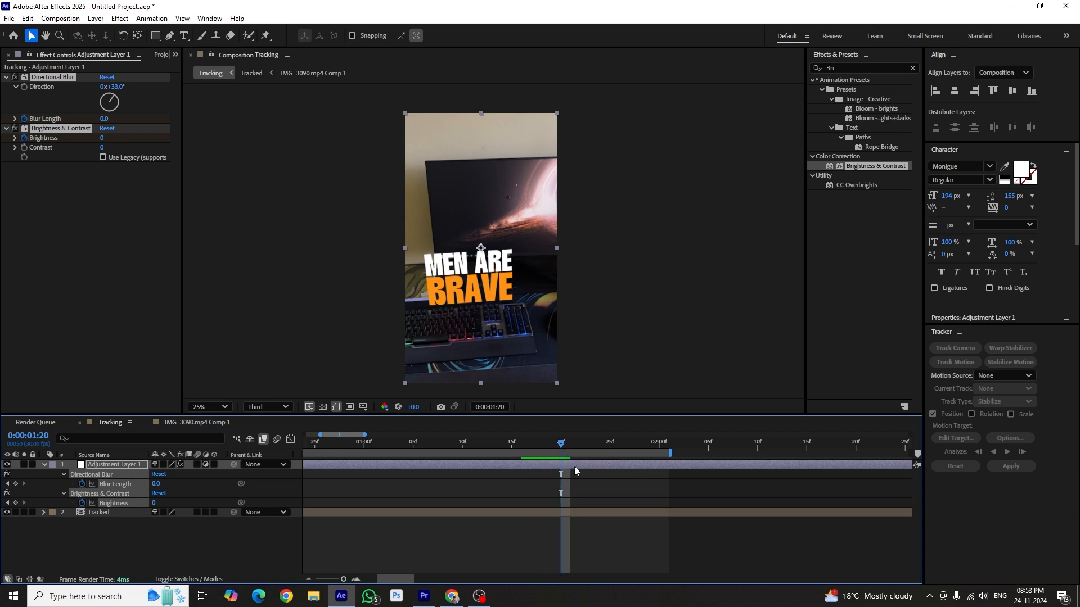
click(574, 467)
key(ctrl+v)
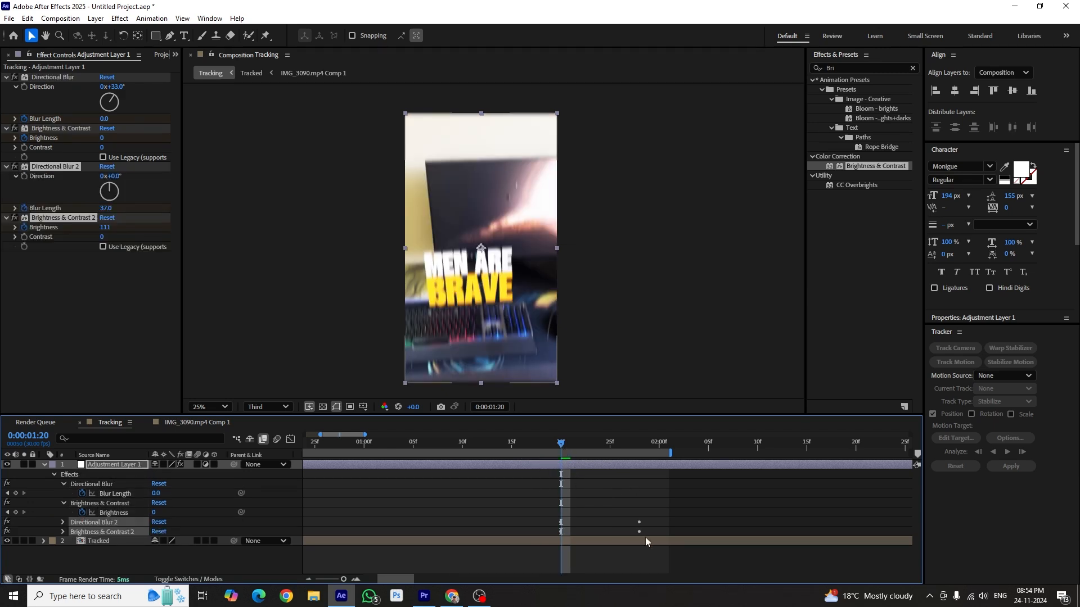
key(ctrl+z)
Copy the opening Blur Length and Brightness keyframe pairs one property at a time and paste each at 0:00:01:20.
scroll(637, 536, down, 3)
drag(342, 488, 294, 509)
scroll(295, 509, up, 3)
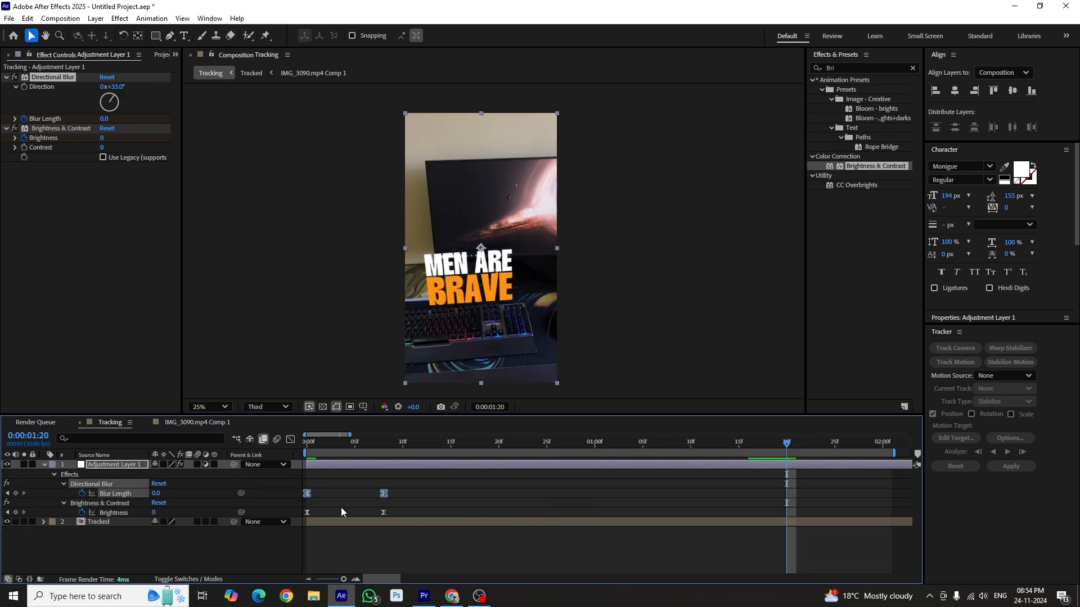
key(ctrl+c)
key(ctrl+v)
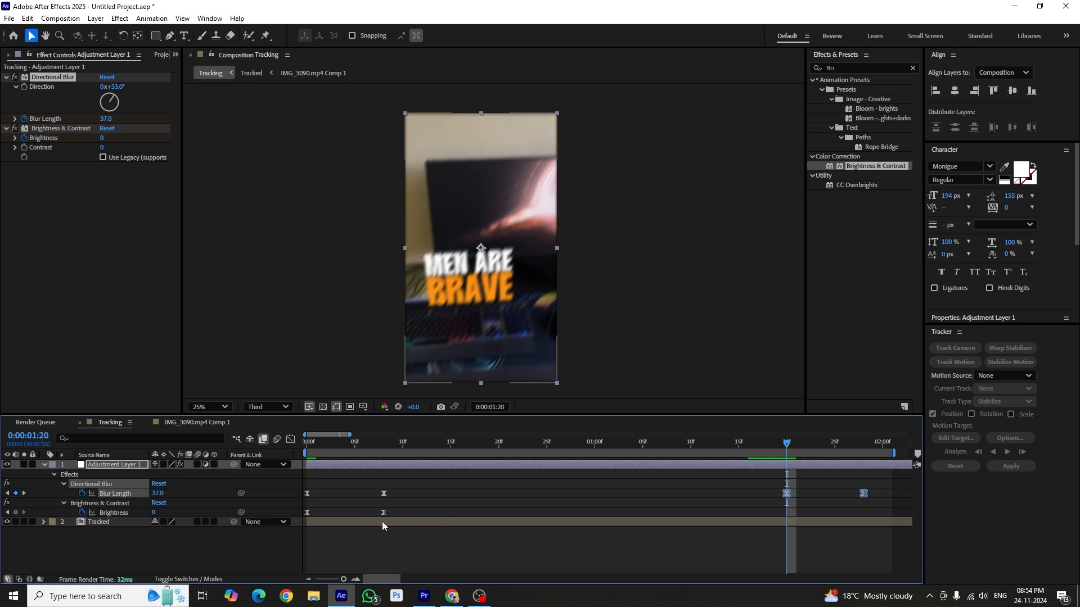
drag(406, 508, 297, 510)
key(ctrl+c)
key(ctrl+v)
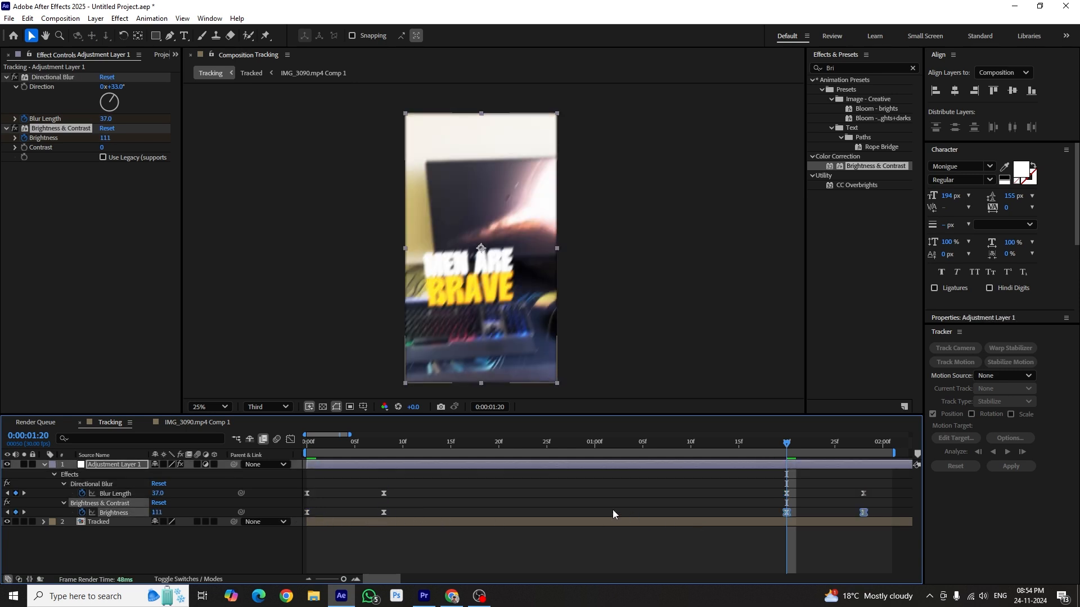
Shift the four pasted keyframes three frames later so the last pair aligns with the end of the work area.
scroll(613, 510, down, 3)
drag(456, 487, 503, 531)
scroll(503, 531, up, 2)
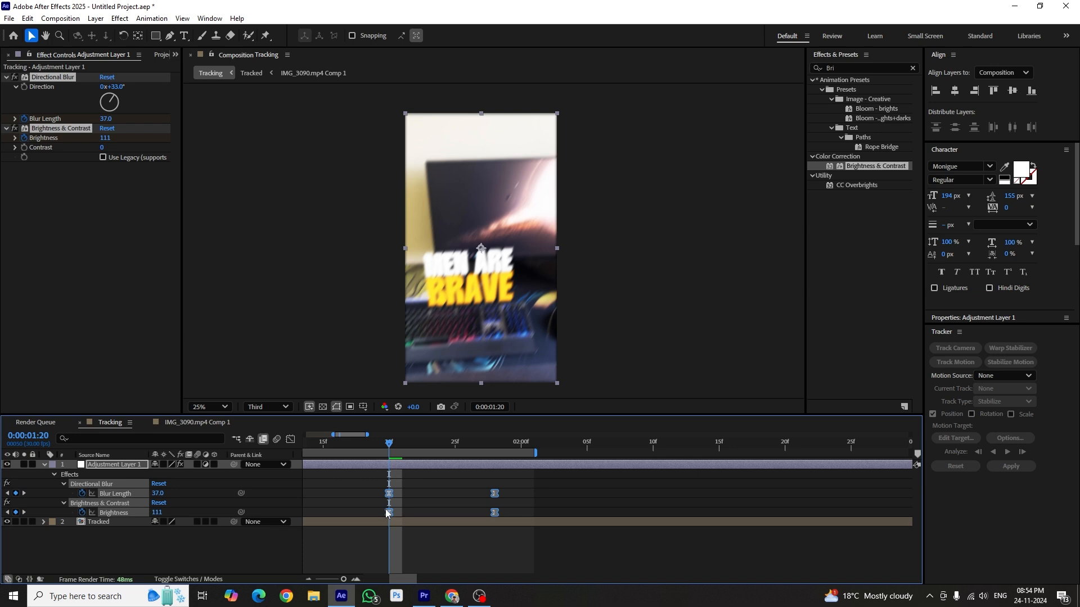
drag(390, 515, 426, 518)
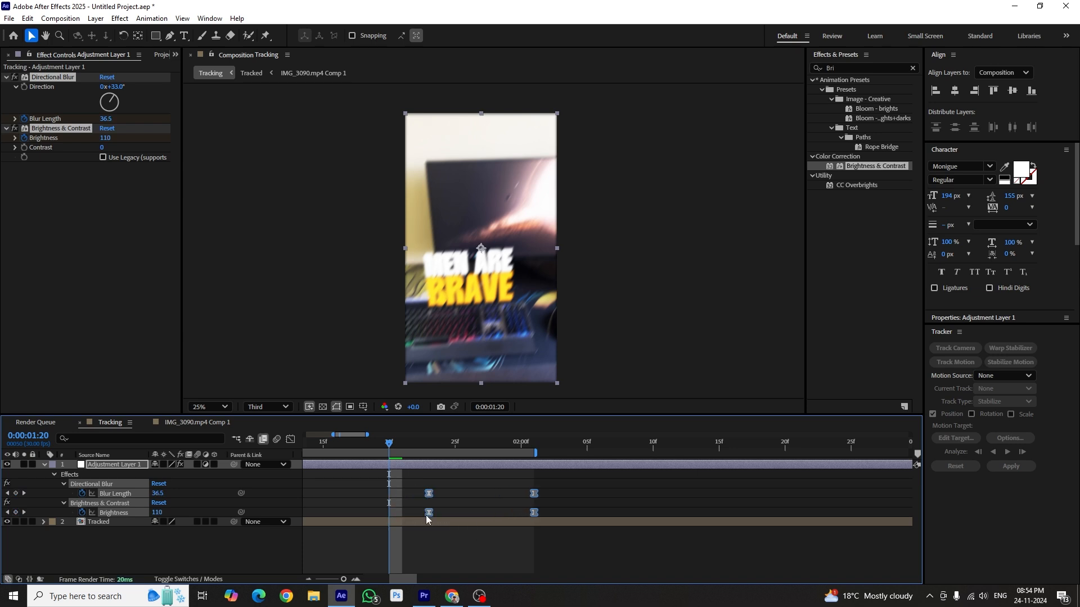
Time-reverse the four shifted keyframes so blur and brightness build up at the end of the clip.
right_click(429, 516)
mouse_move(472, 506)
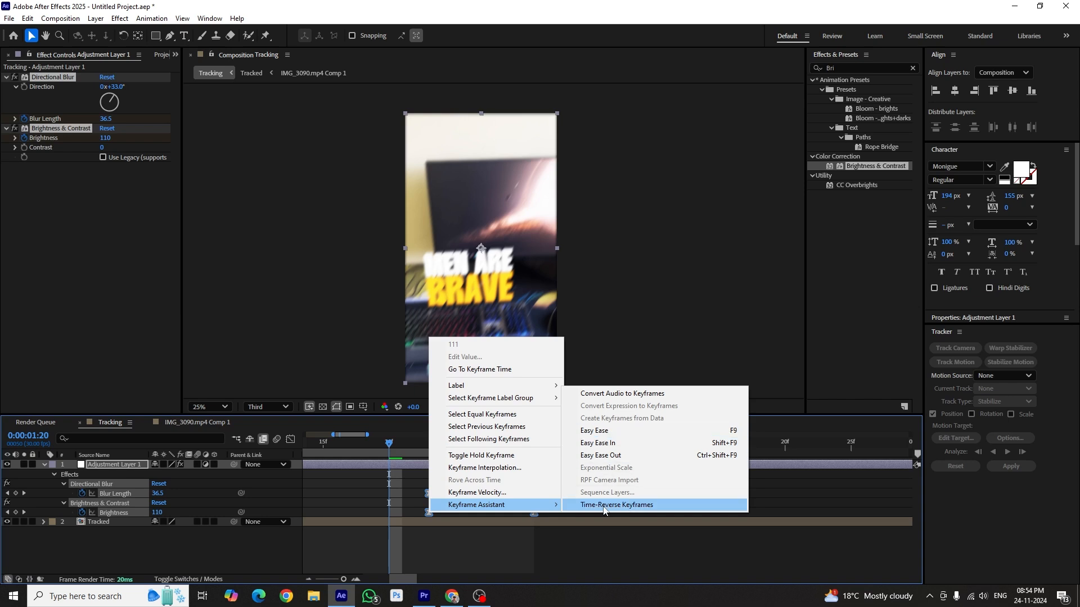
click(621, 505)
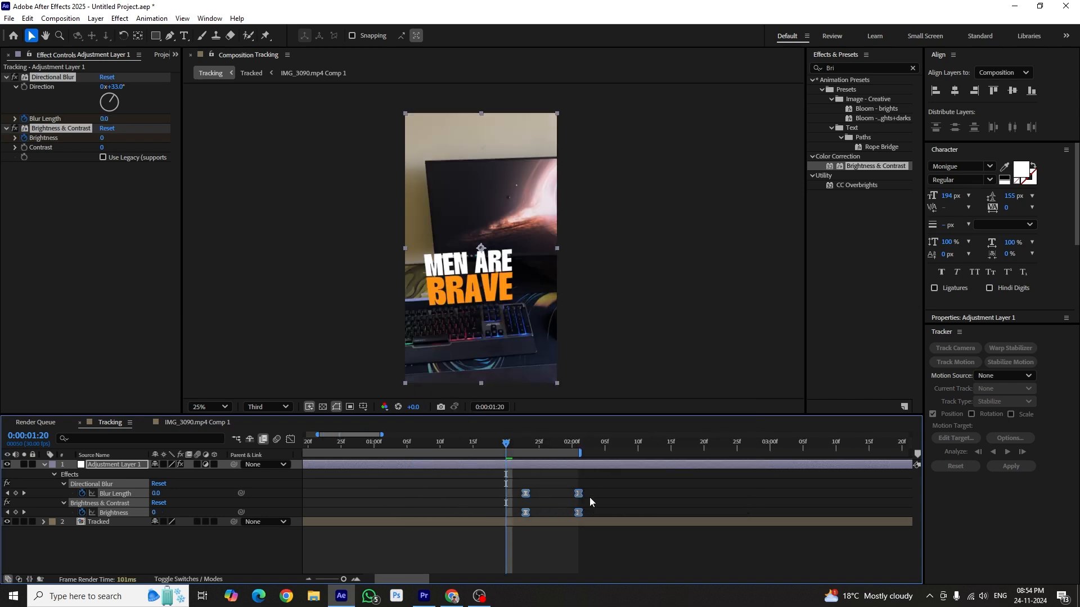
drag(601, 483, 571, 521)
click(524, 527)
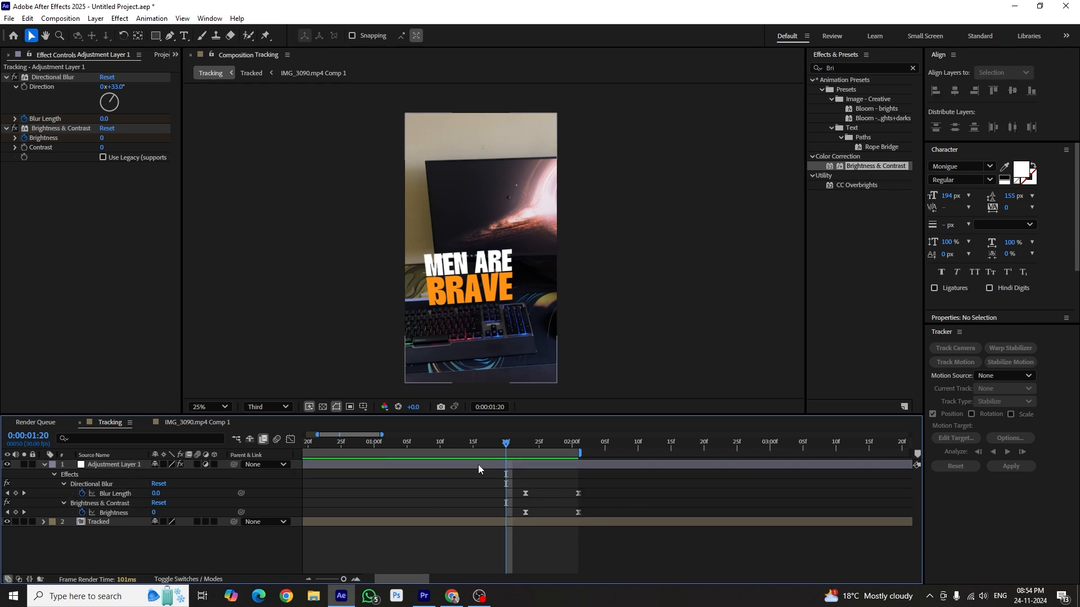
Preview the Tracking composition from the first frame to check the opening and closing flashes.
click(477, 448)
key(Home)
key(space)
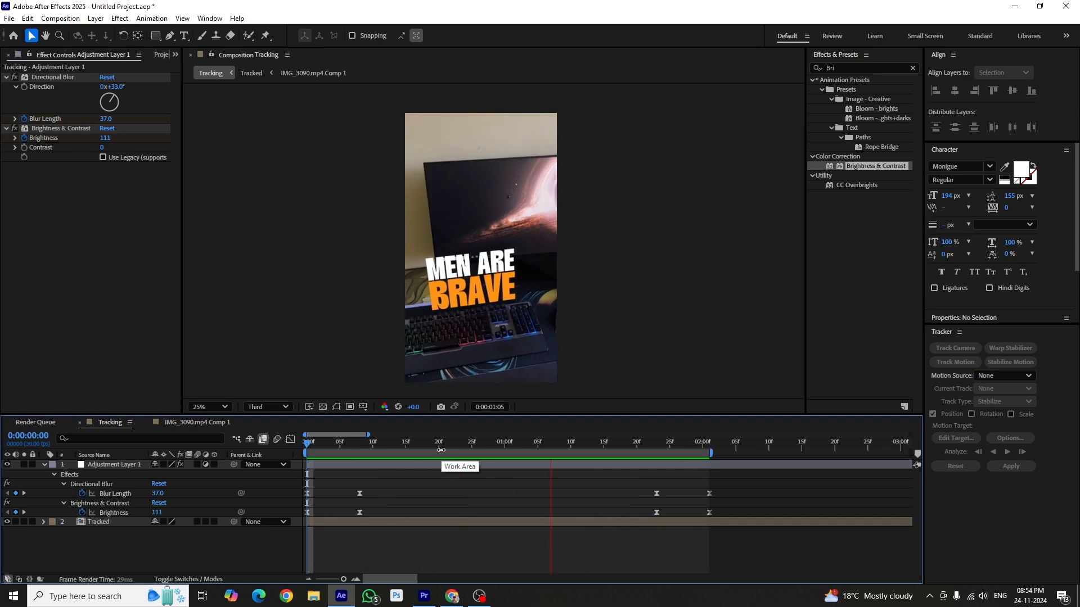
key(space)
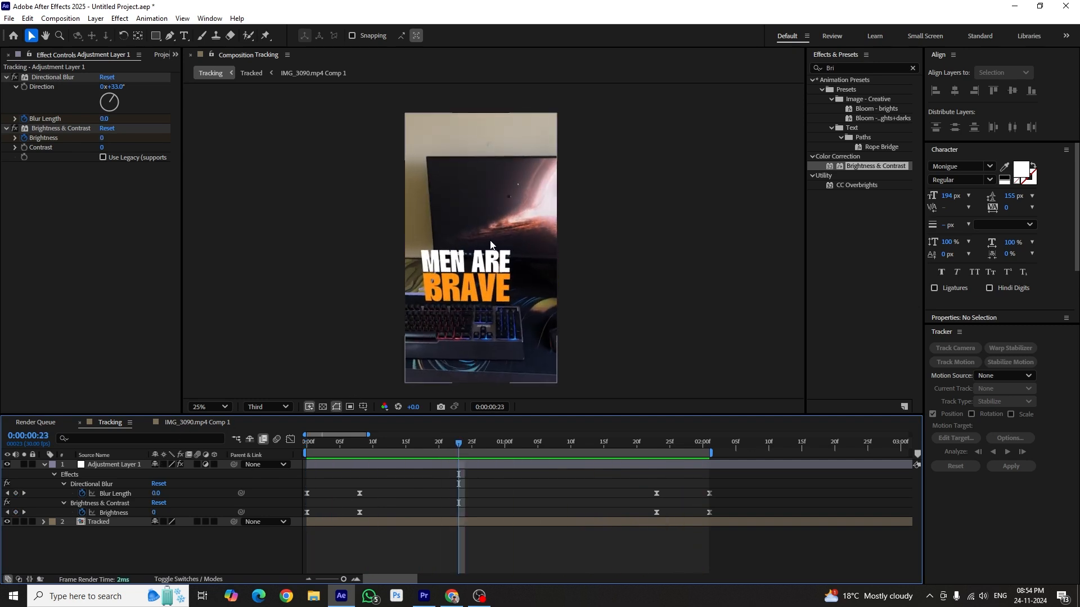
Open the Tracked composition, add IMG_3083.jpg above the MEN ARE BRAVE text layer and scale it to 12%.
click(44, 465)
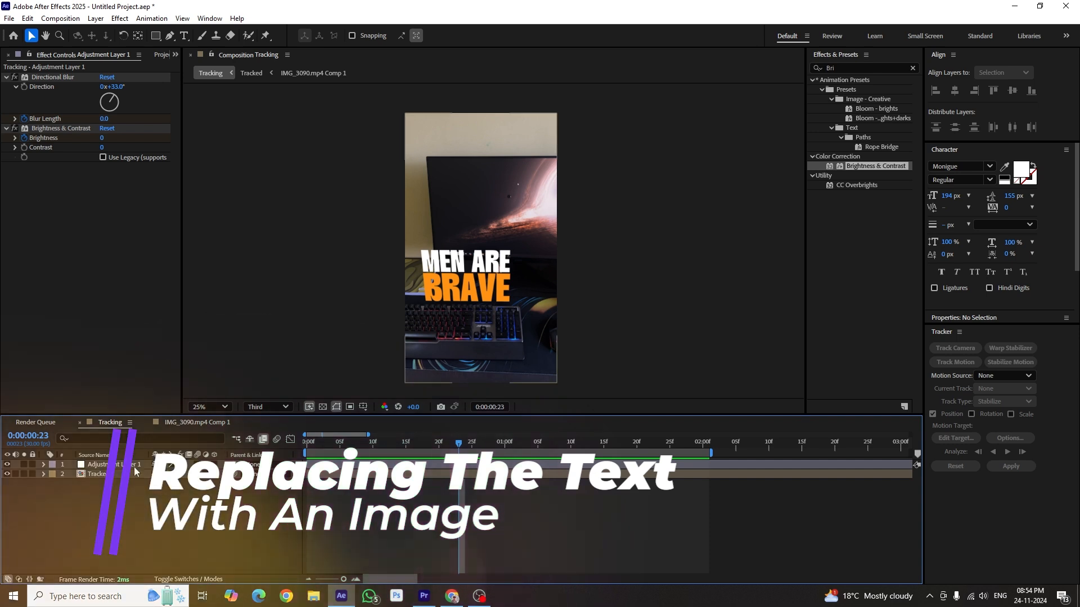
double_click(95, 476)
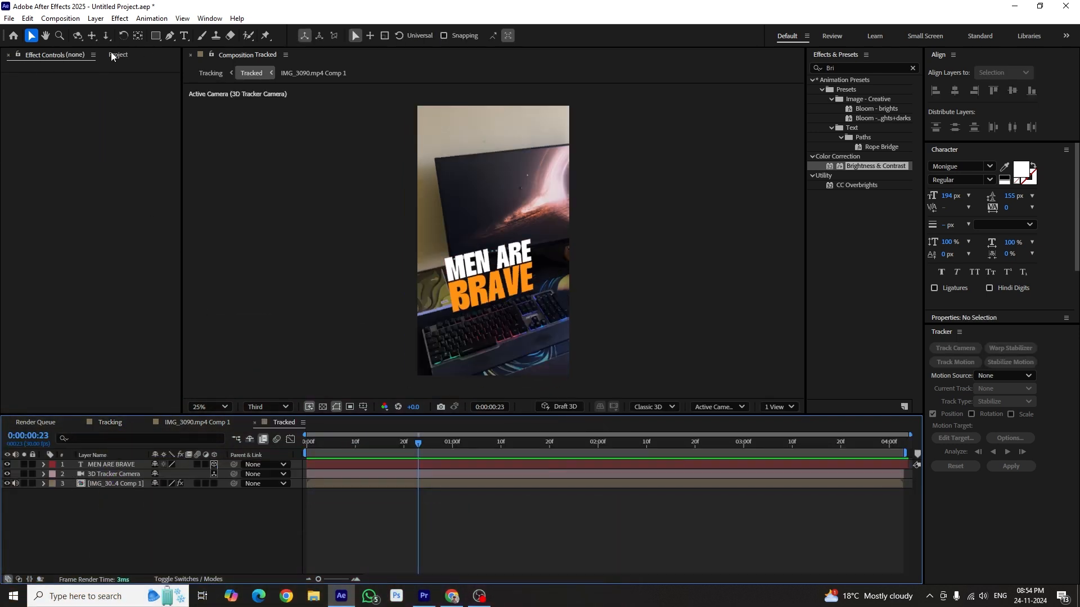
click(117, 55)
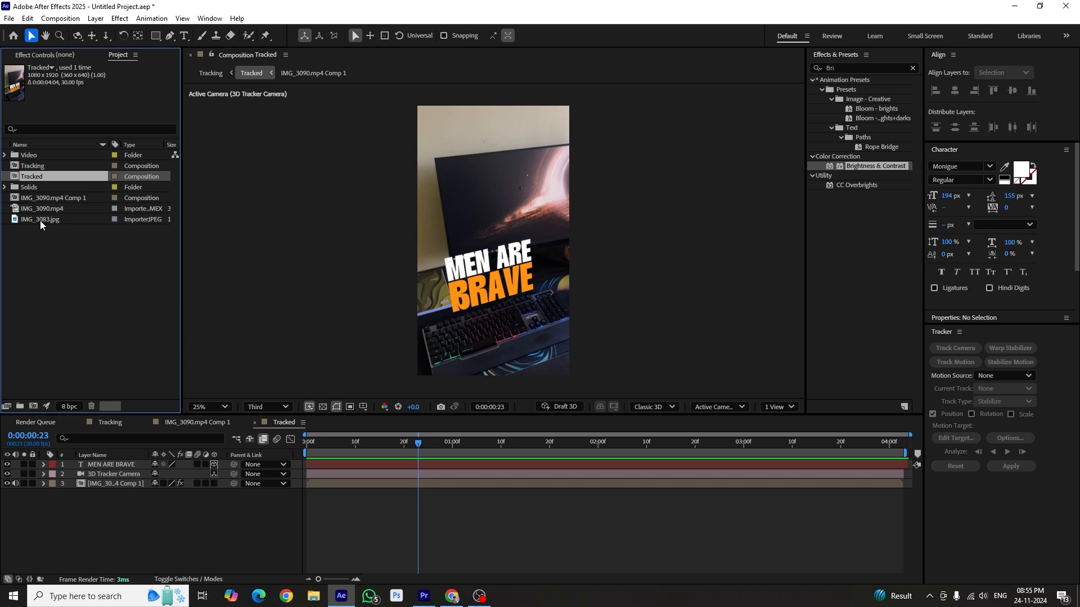
drag(41, 222, 120, 475)
key(s)
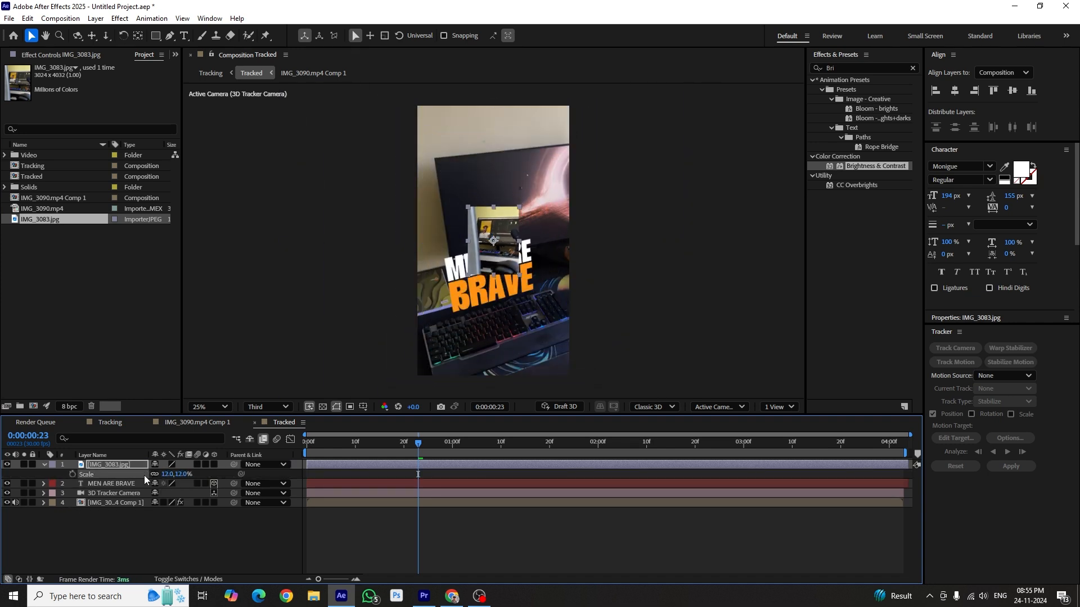
Make the IMG_3083.jpg layer 3D and move it over the MEN ARE BRAVE text.
click(214, 464)
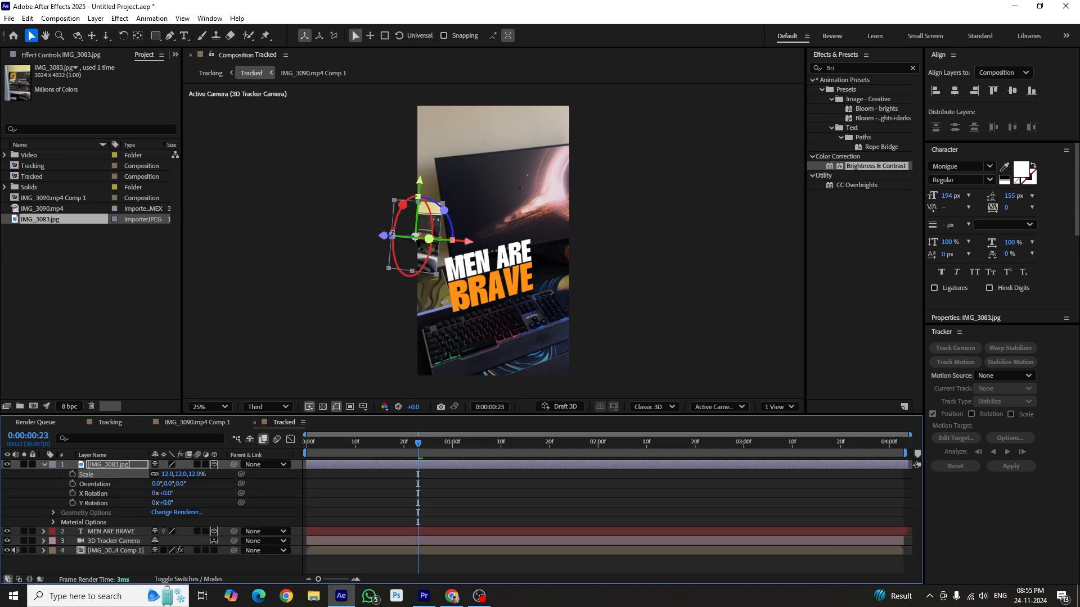
drag(392, 234, 495, 248)
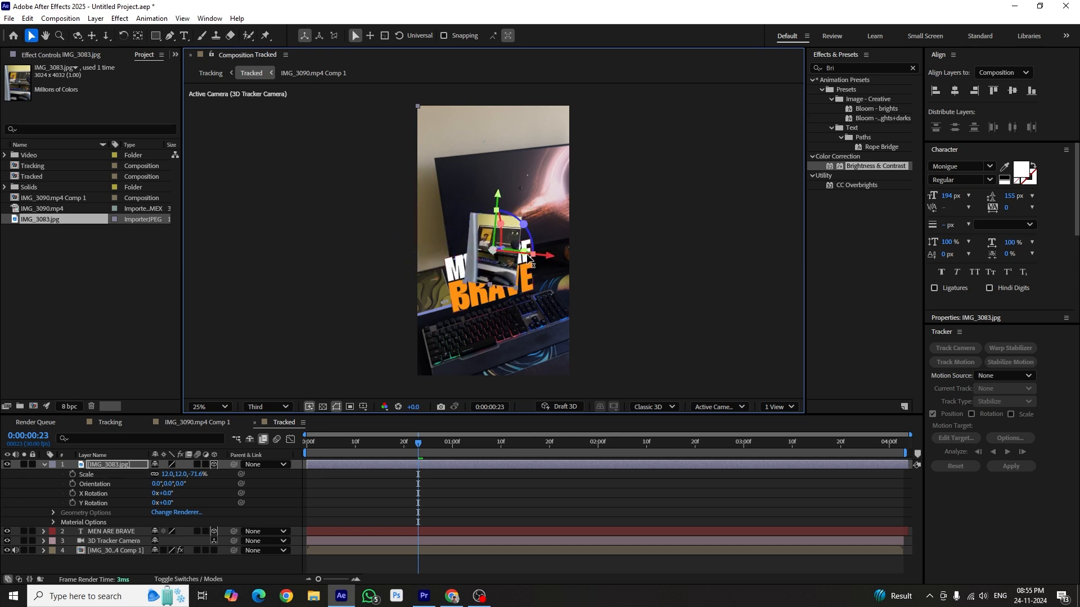
drag(529, 260, 520, 263)
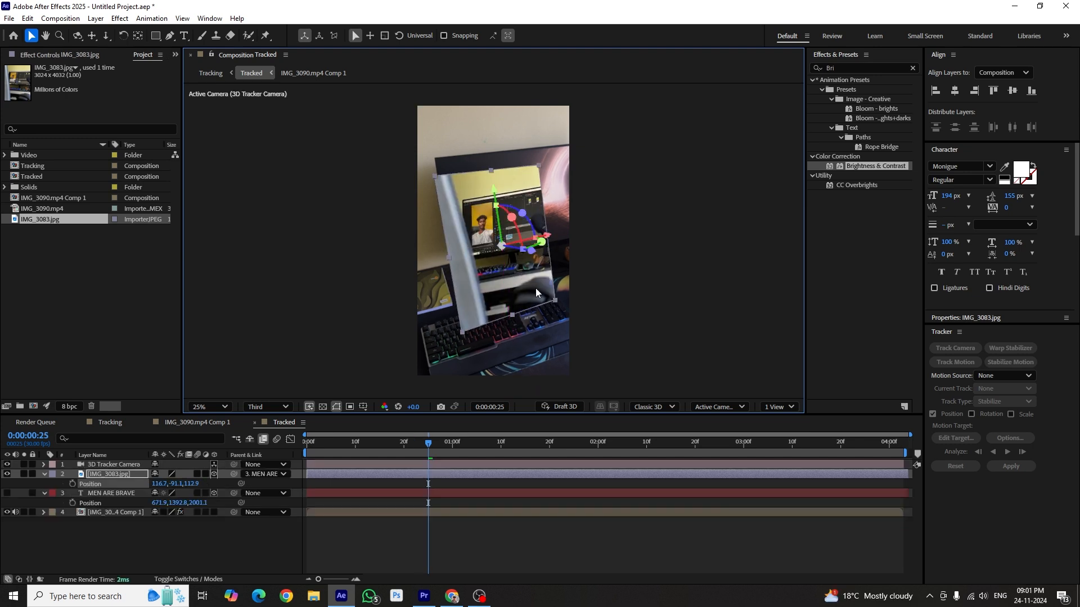
Preview the tracked image and reduce the IMG_3083.jpg layer's Scale to 12%.
key(space)
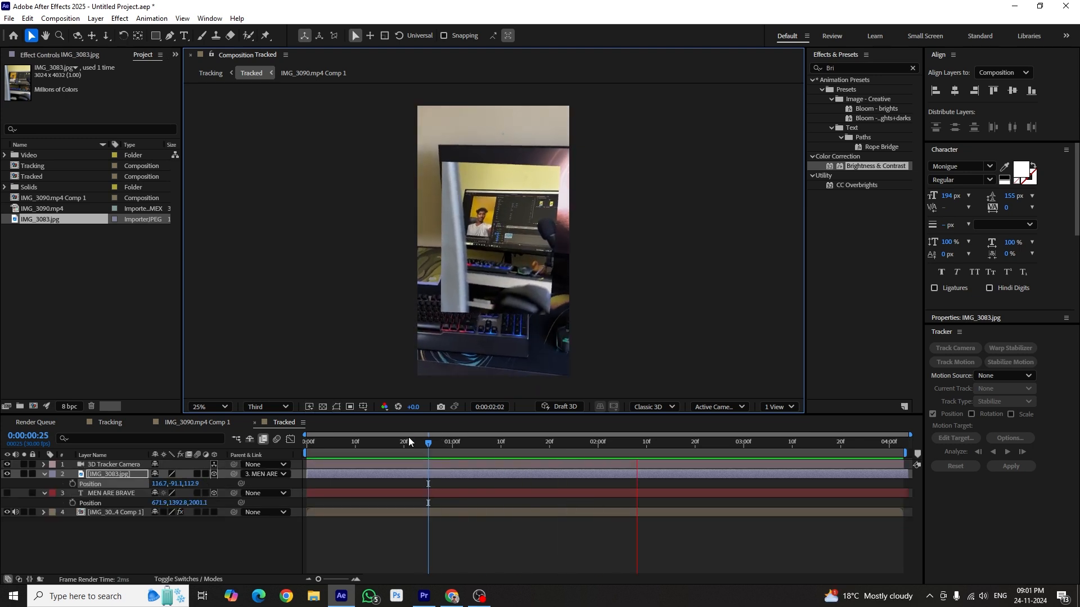
key(space)
key(s)
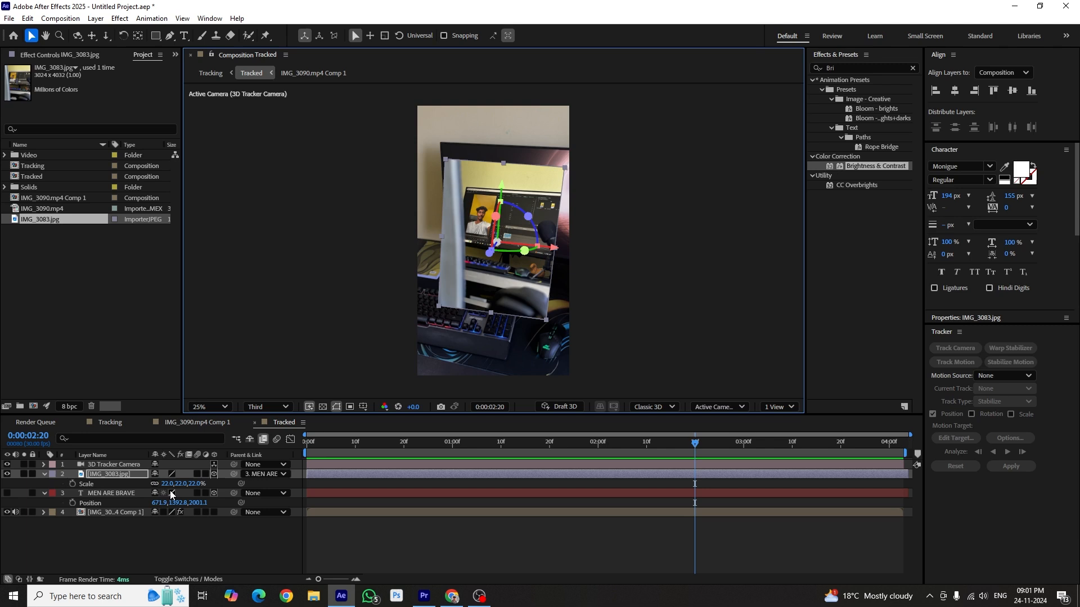
click(120, 476)
drag(166, 485, 162, 491)
key(space)
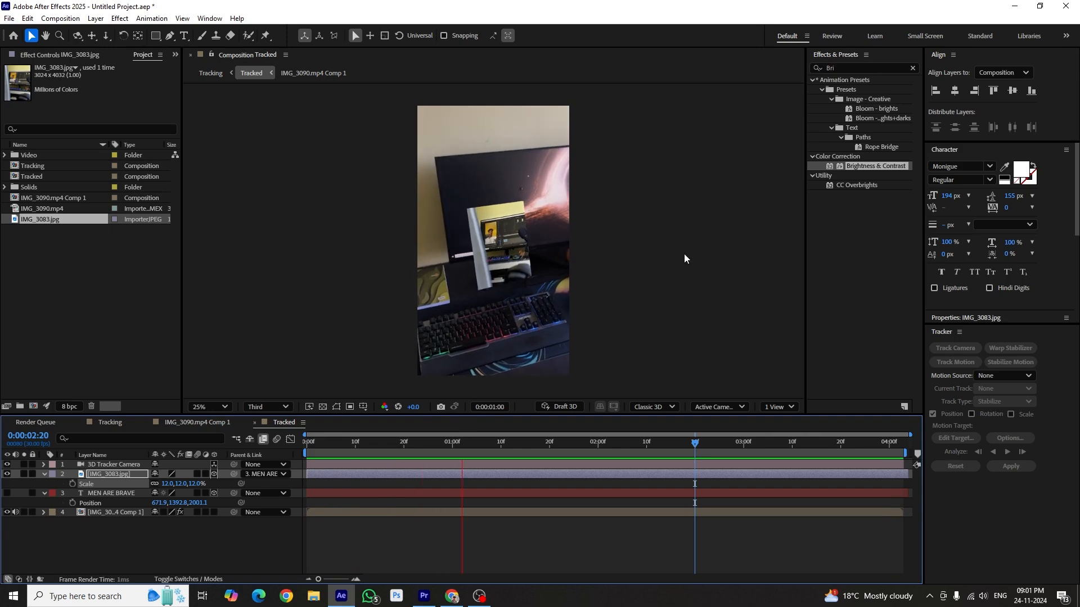
Play the Tracking composition from the first frame to review the tracked image with the flash effects.
click(110, 421)
key(Home)
key(space)
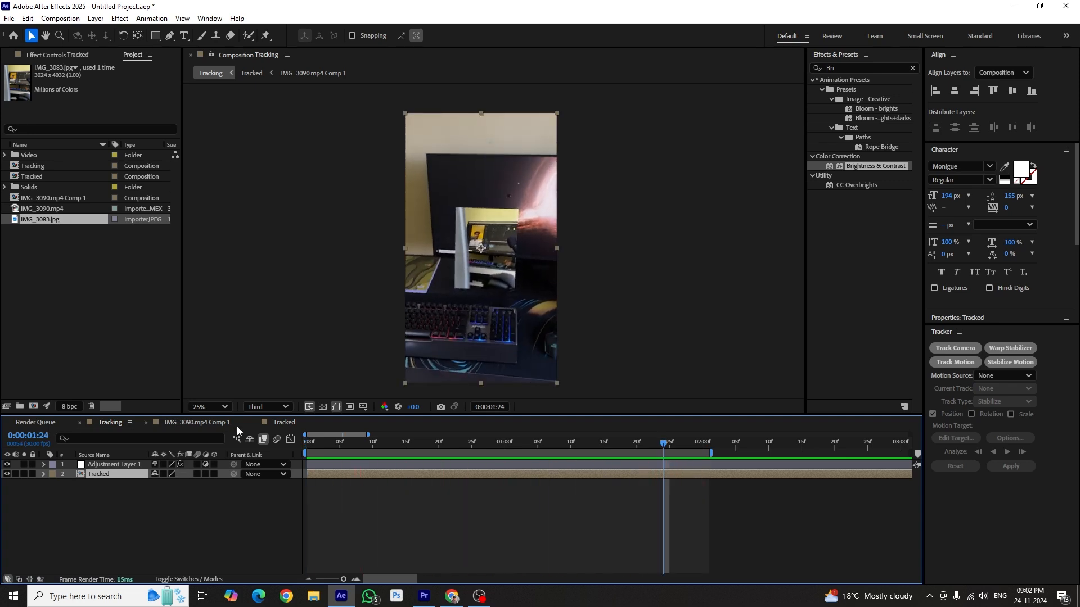
Turn the MEN ARE BRAVE layer's visibility back on in the Tracked composition and preview the Tracking composition.
click(284, 423)
click(3, 498)
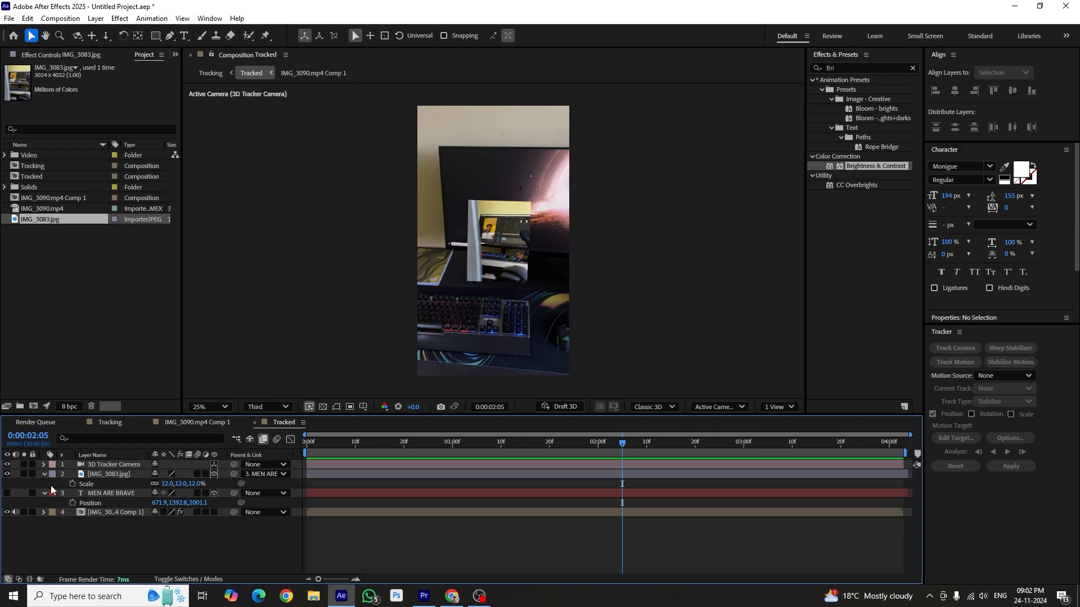
click(7, 493)
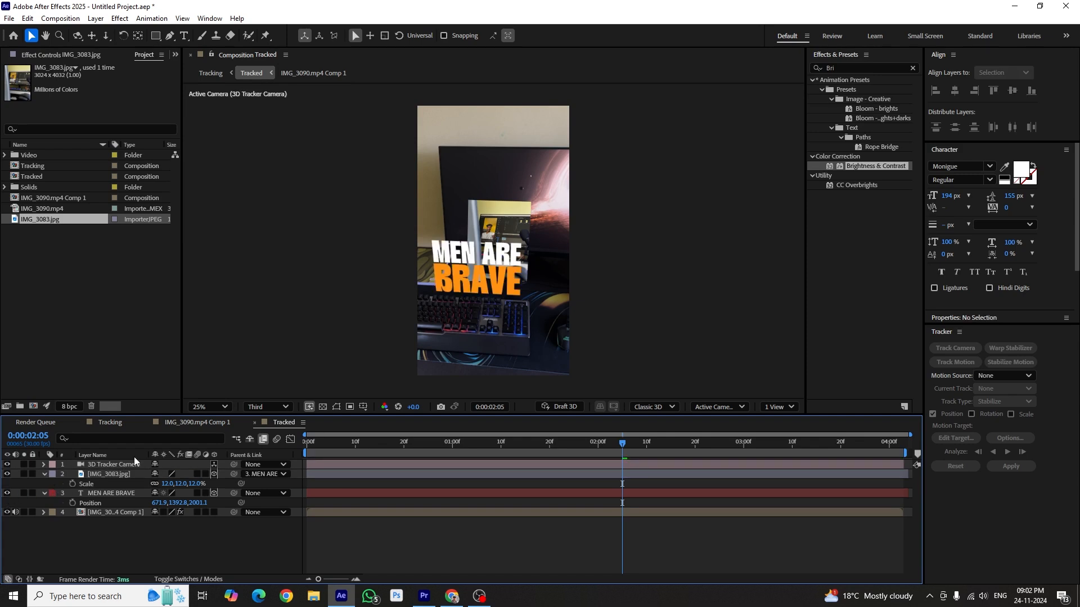
click(103, 422)
key(space)
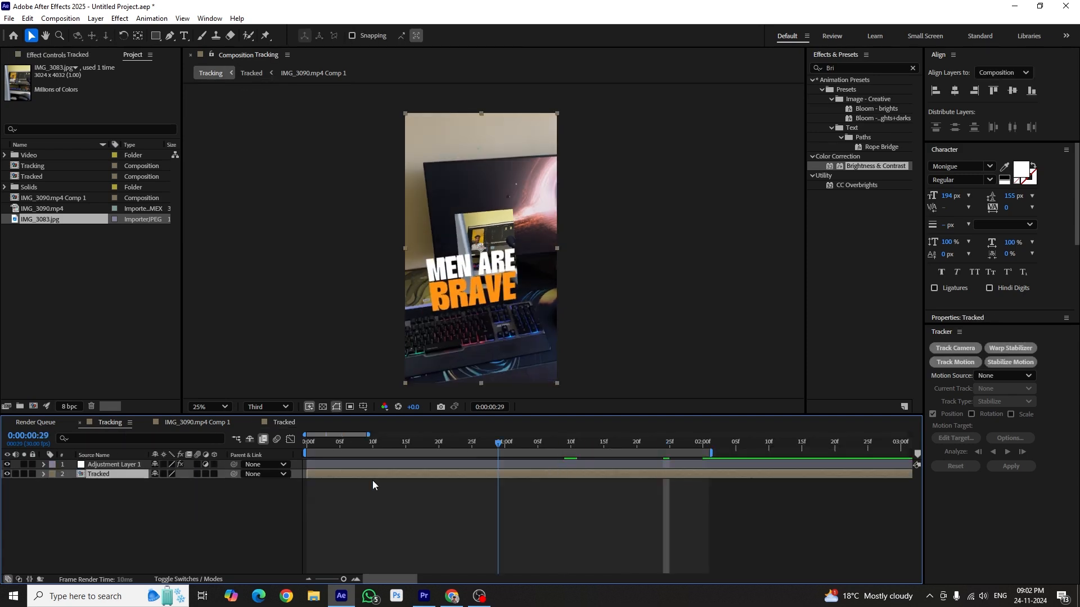